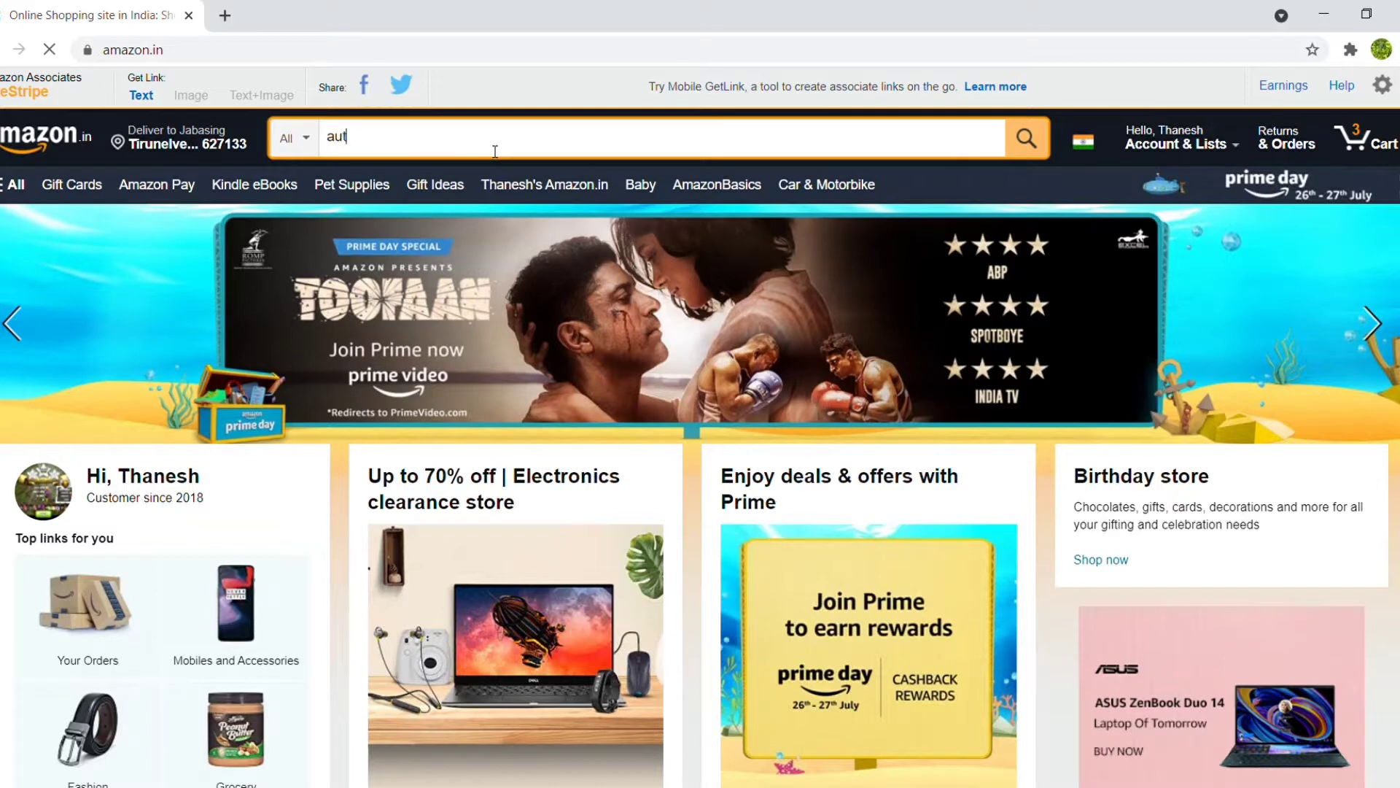
Search the Amazon store for "autolisp basic" and look over the book results
{"action": "type", "text": "p basic"}
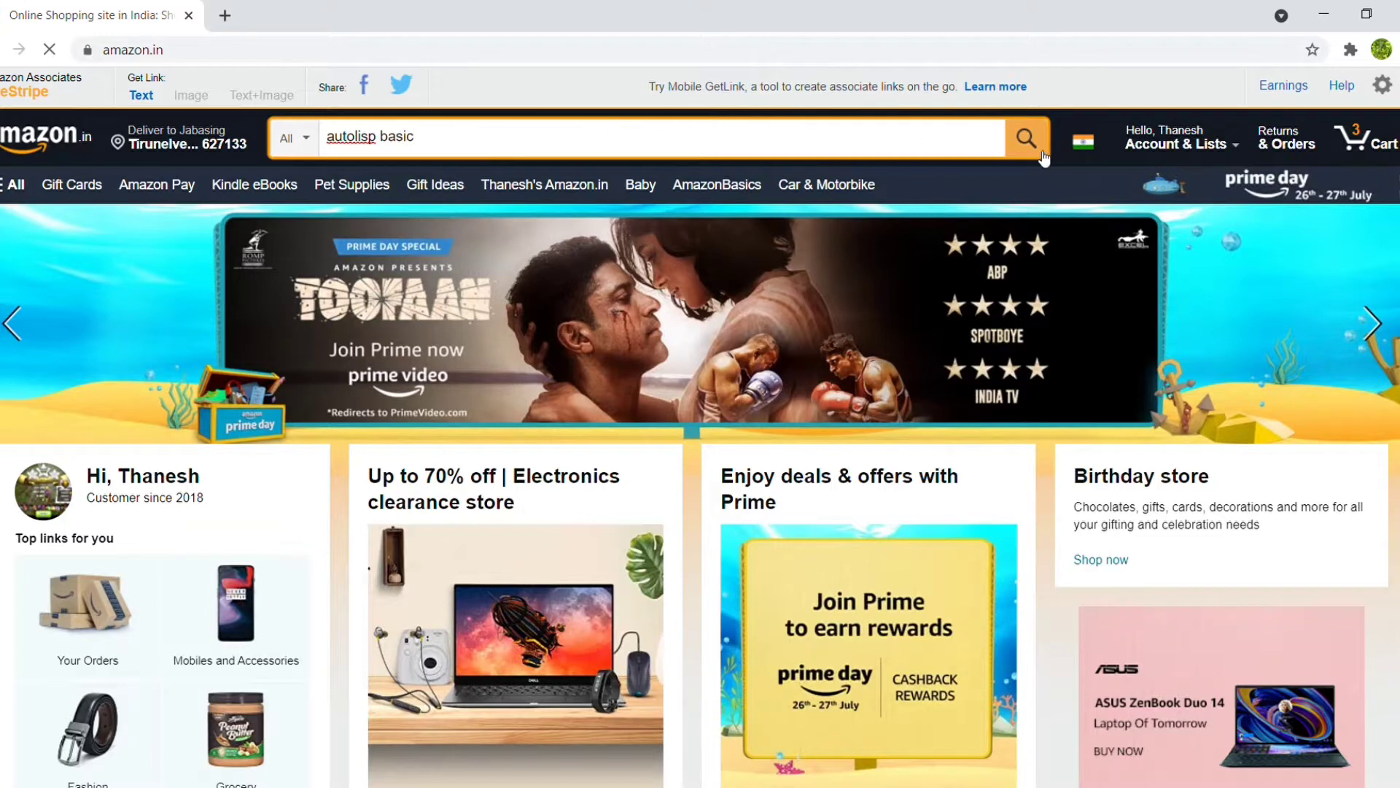
{"action": "left_click", "coordinate": [1034, 150]}
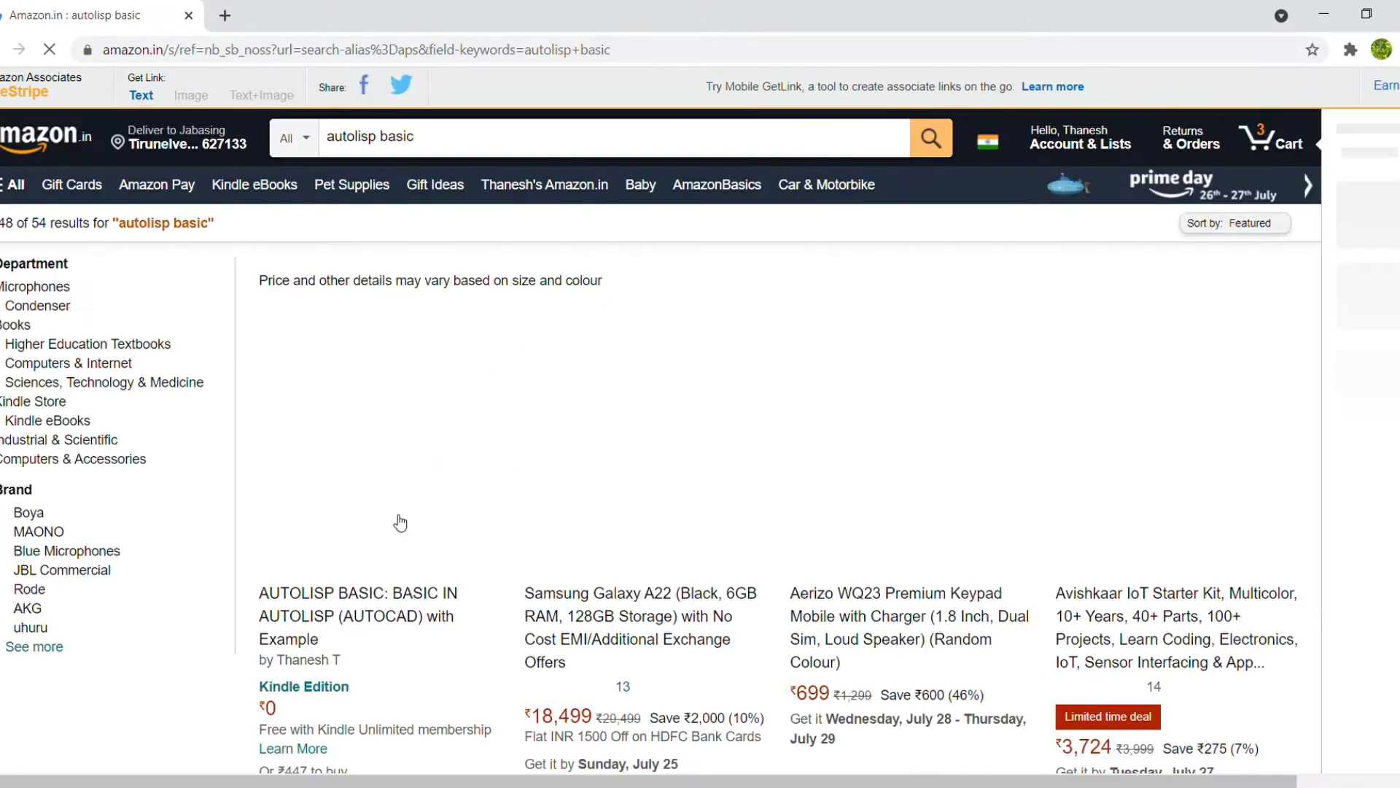
{"action": "scroll", "coordinate": [400, 350], "scroll_direction": "down", "scroll_amount": 1}
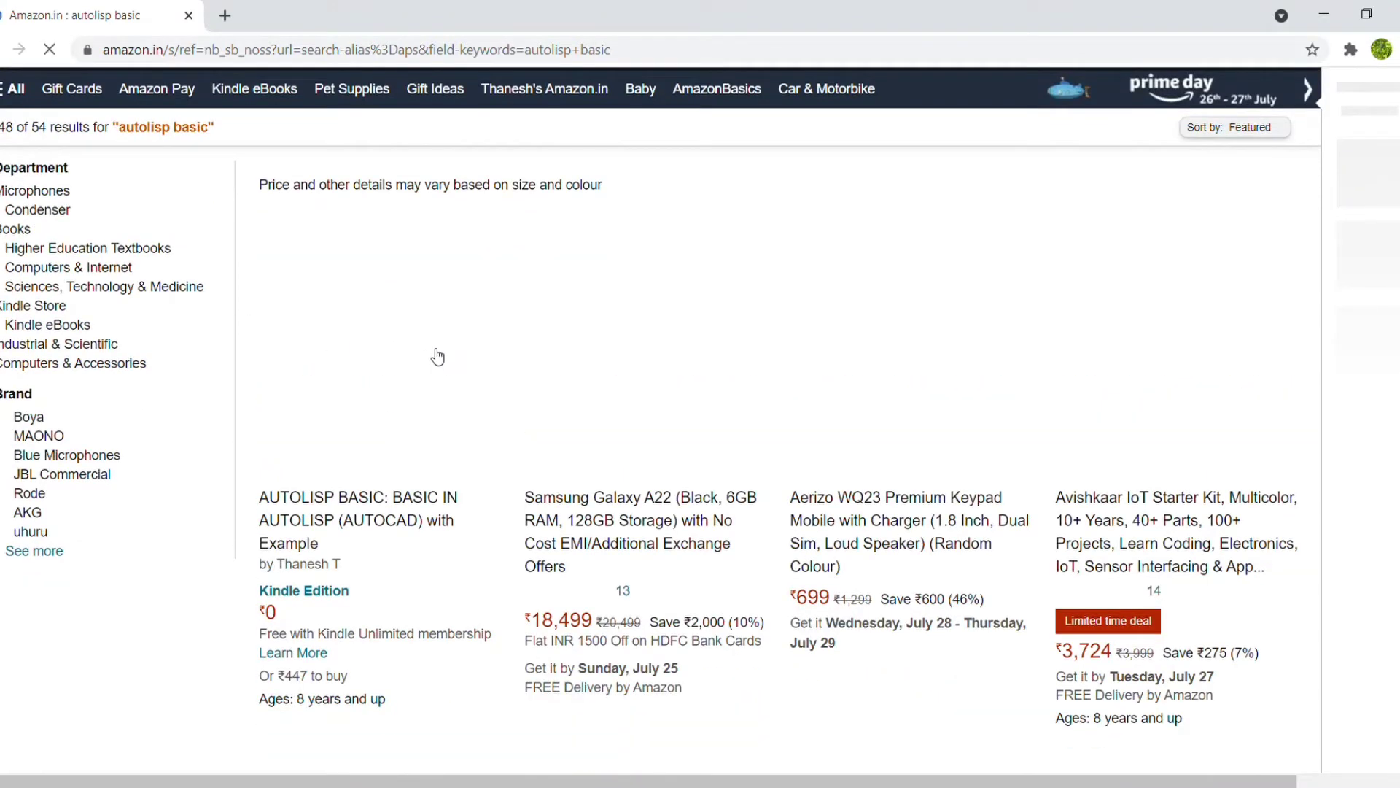
{"action": "scroll", "coordinate": [436, 356], "scroll_direction": "up", "scroll_amount": 1}
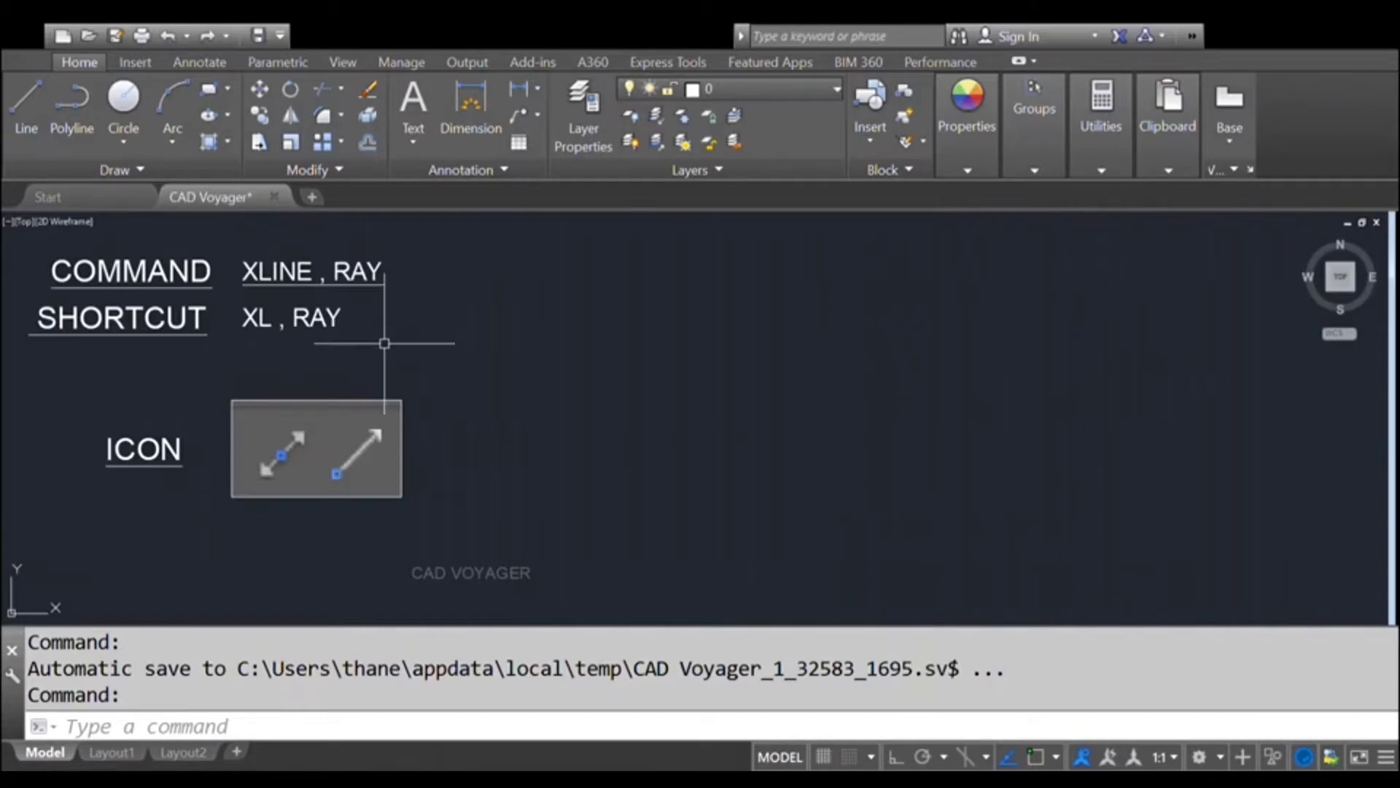
Draw eight construction lines at different angles through one common point in the empty area beside the notes
{"action": "left_click", "coordinate": [116, 169]}
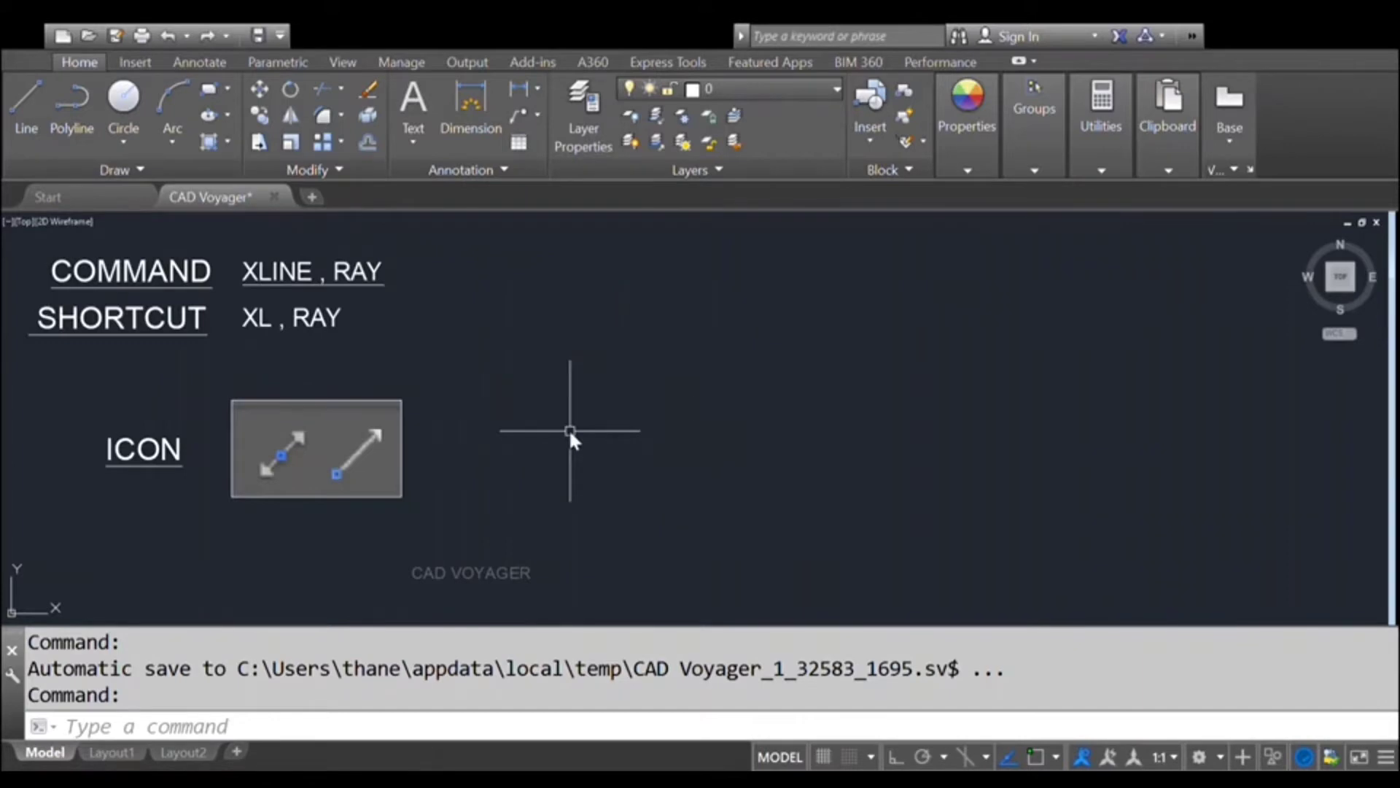
{"action": "type", "text": "XL"}
{"action": "key", "text": "Return"}
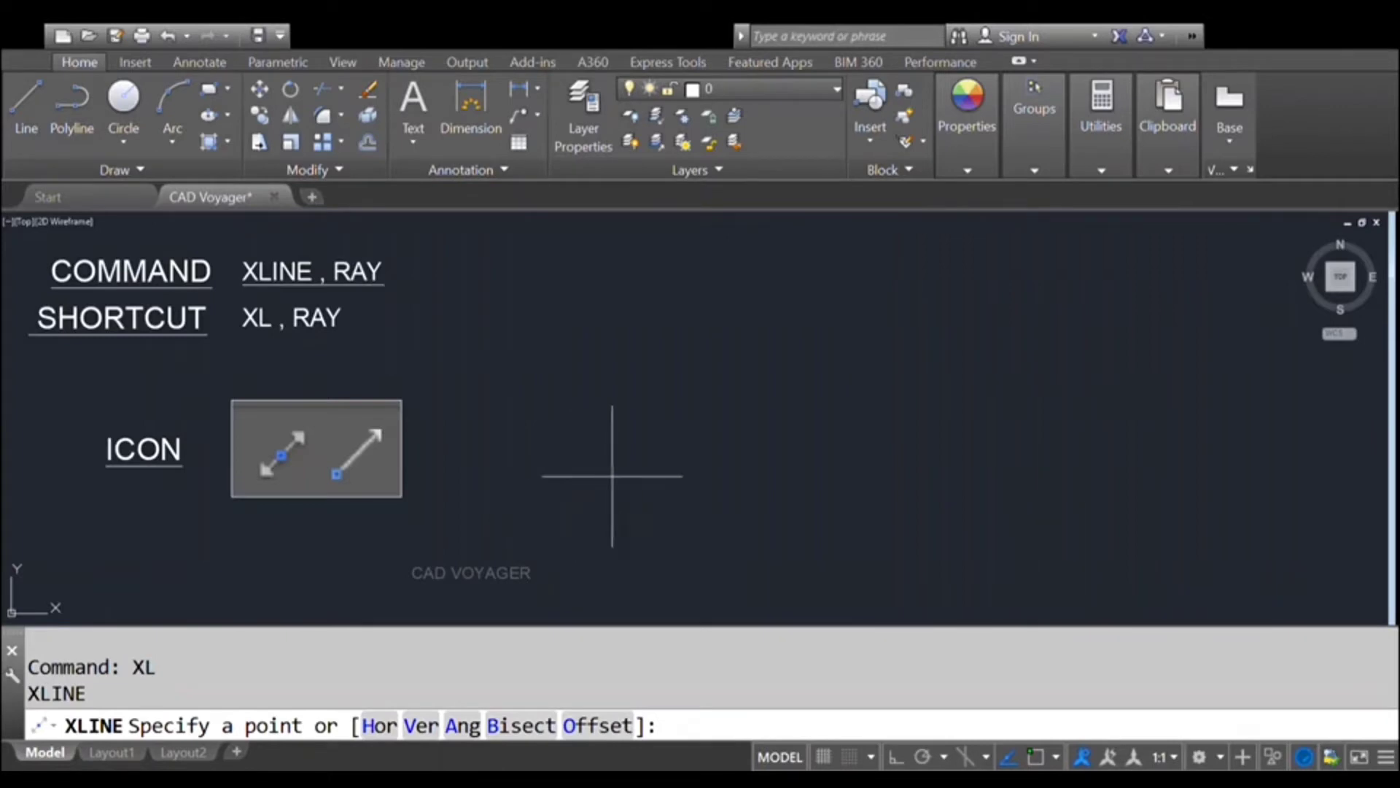
{"action": "left_click", "coordinate": [658, 475]}
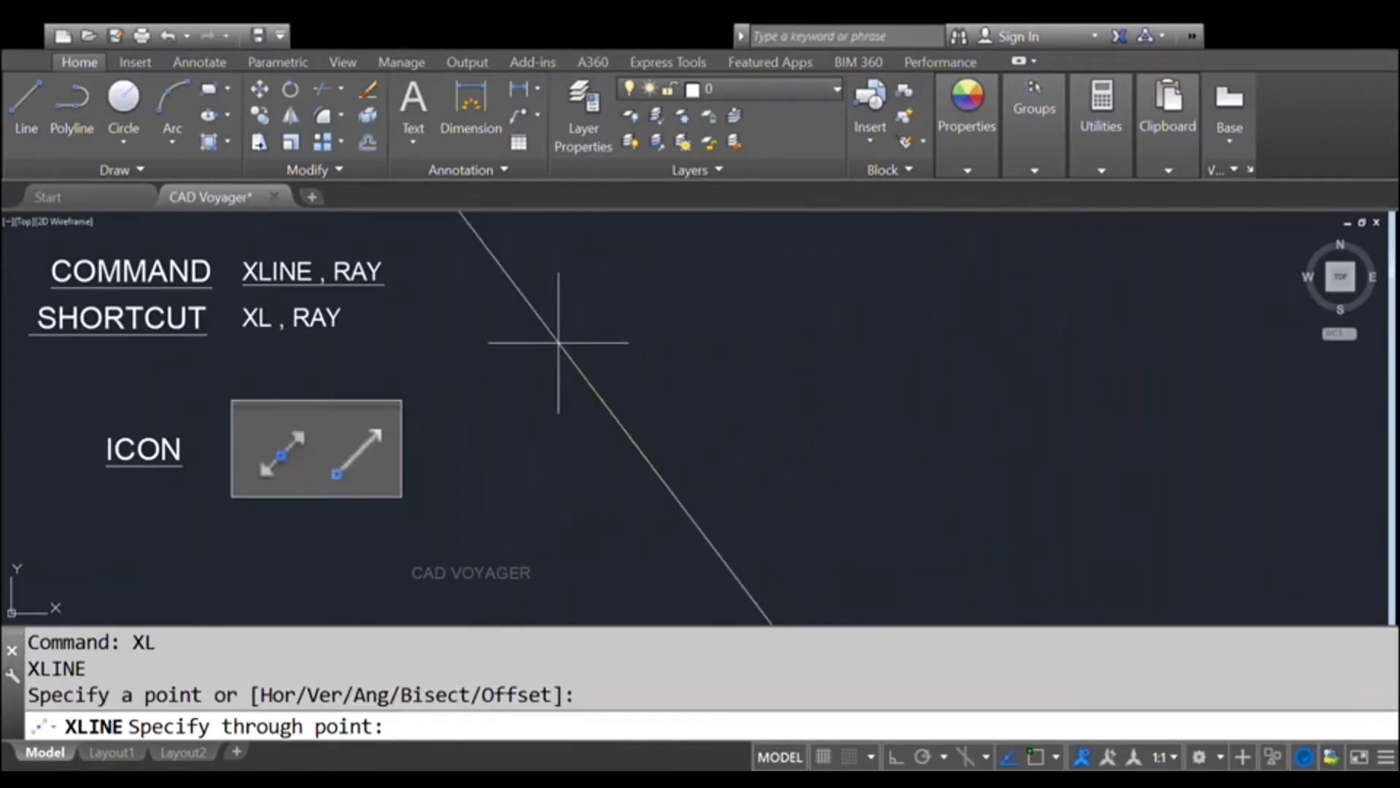
{"action": "left_click", "coordinate": [697, 328]}
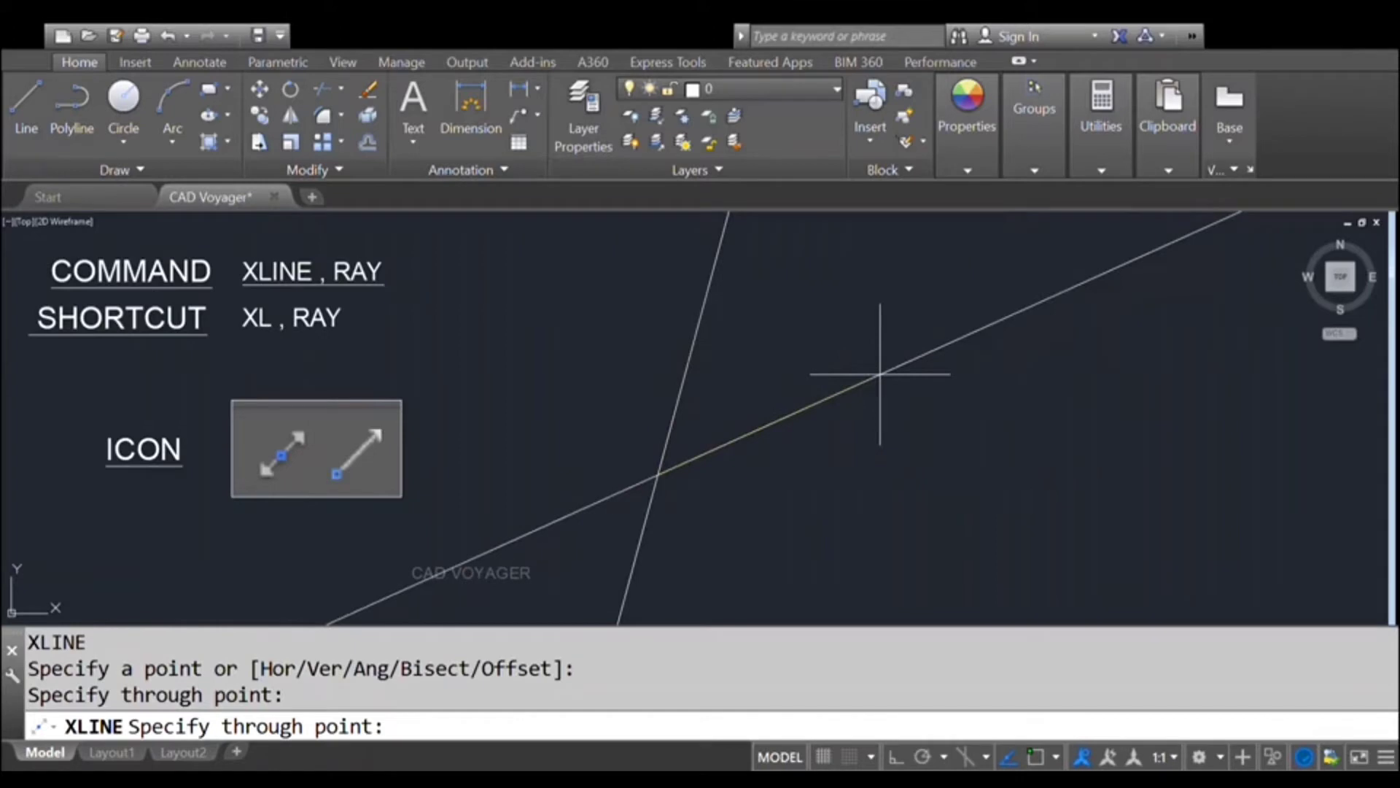
{"action": "left_click", "coordinate": [879, 373]}
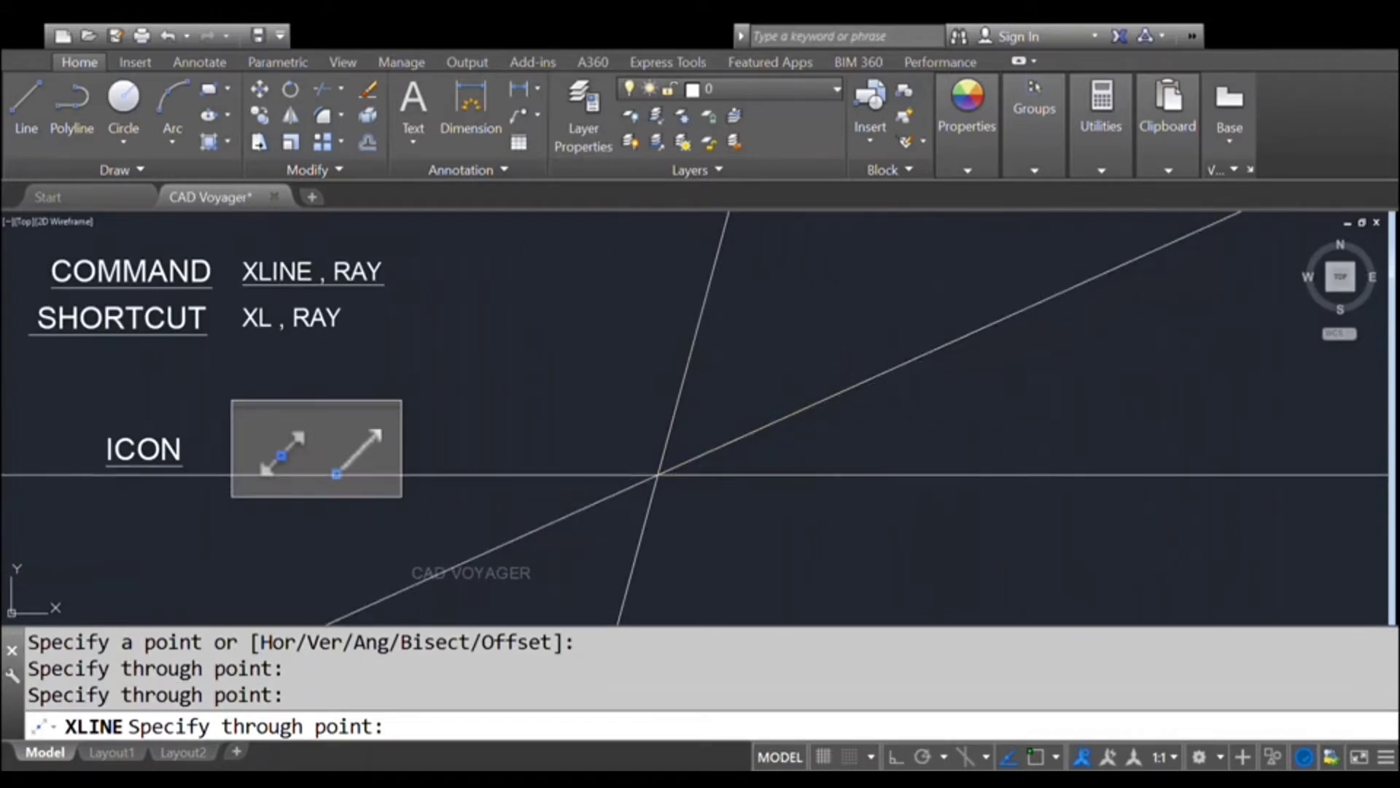
{"action": "left_click", "coordinate": [903, 475]}
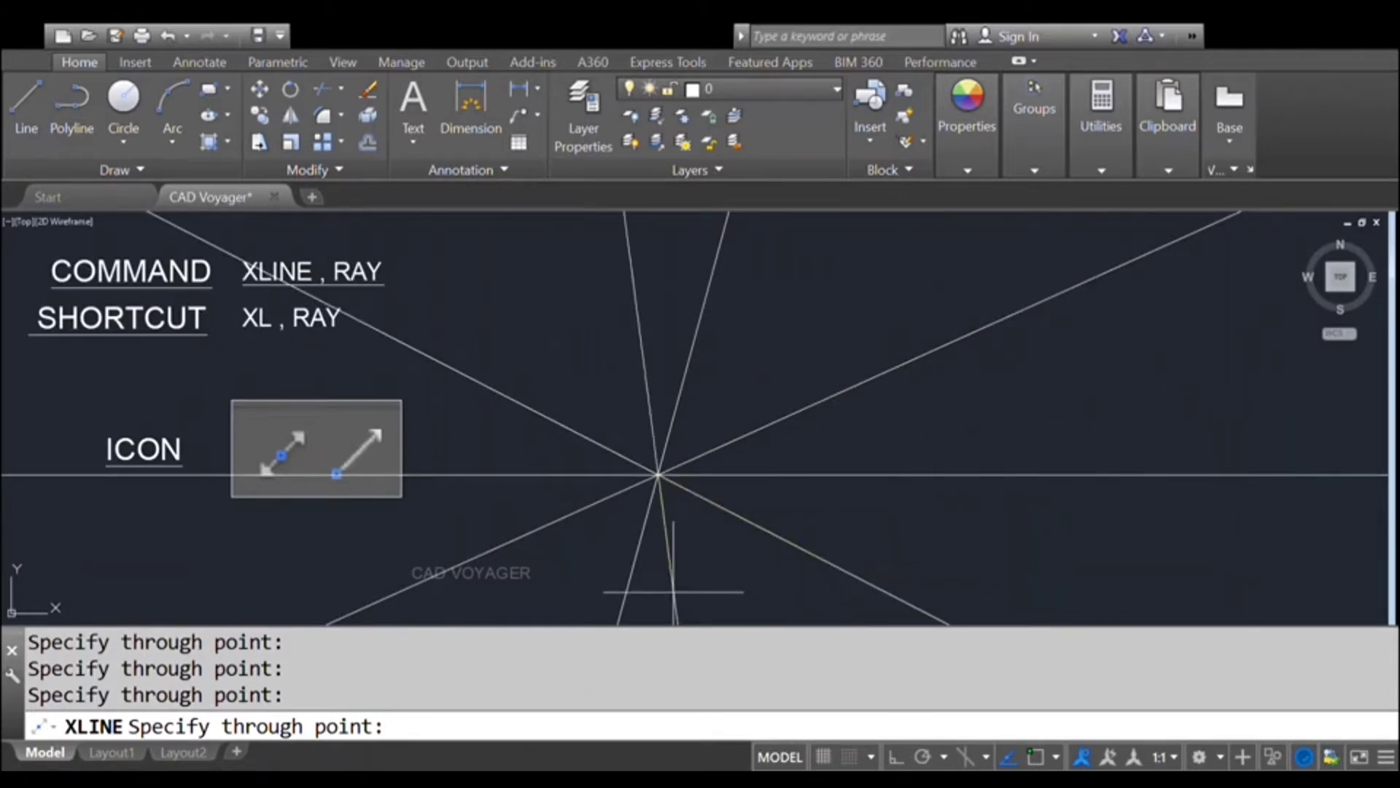
{"action": "left_click", "coordinate": [673, 591]}
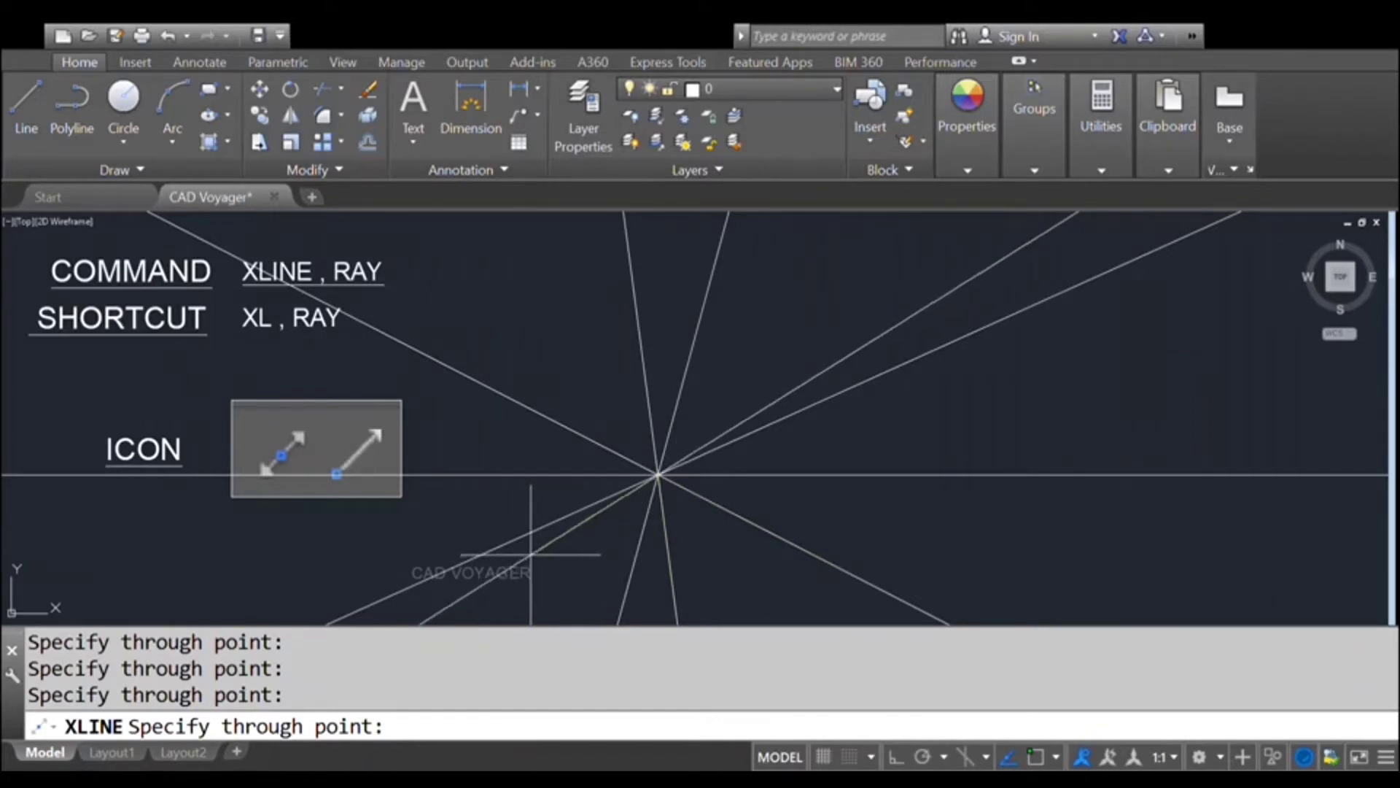
{"action": "left_click", "coordinate": [573, 567]}
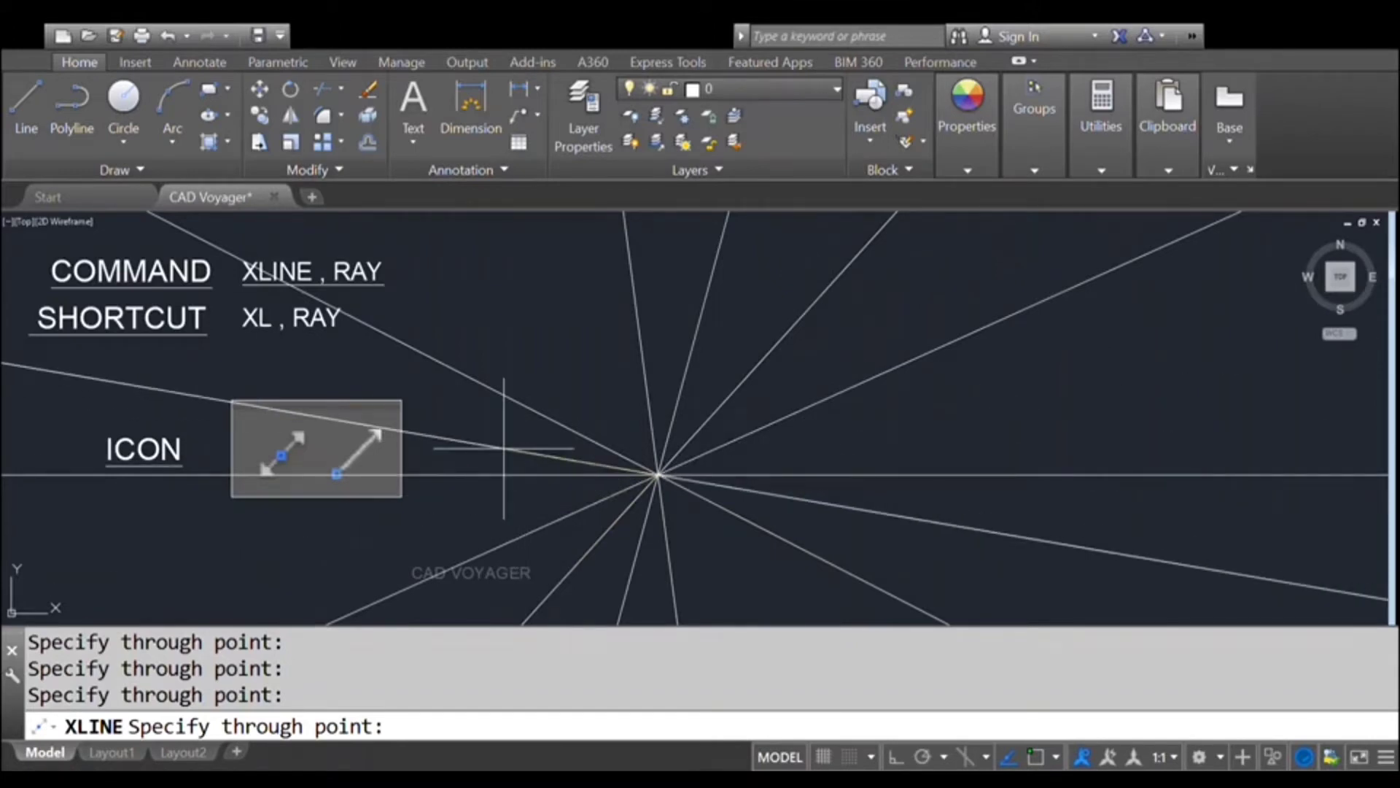
{"action": "left_click", "coordinate": [503, 447]}
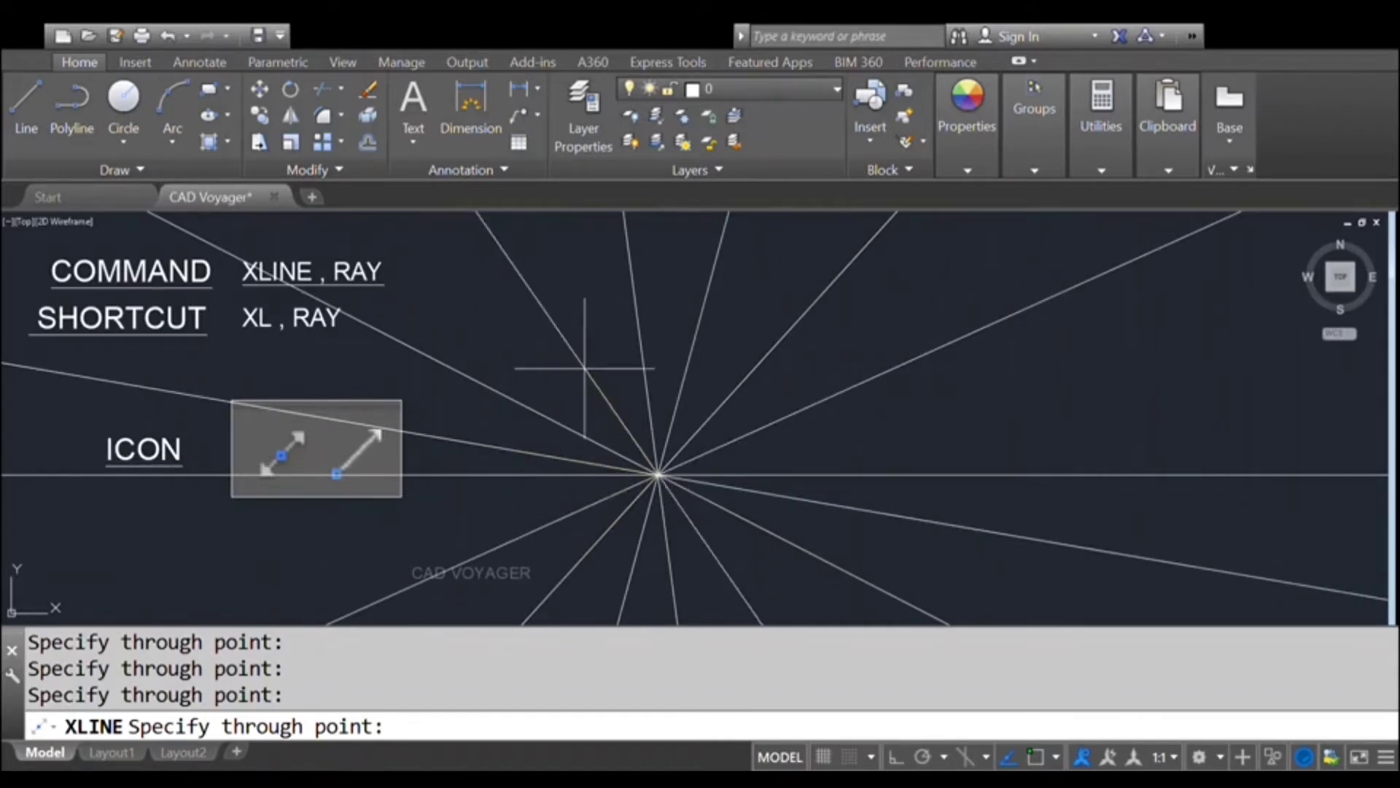
{"action": "left_click", "coordinate": [584, 369]}
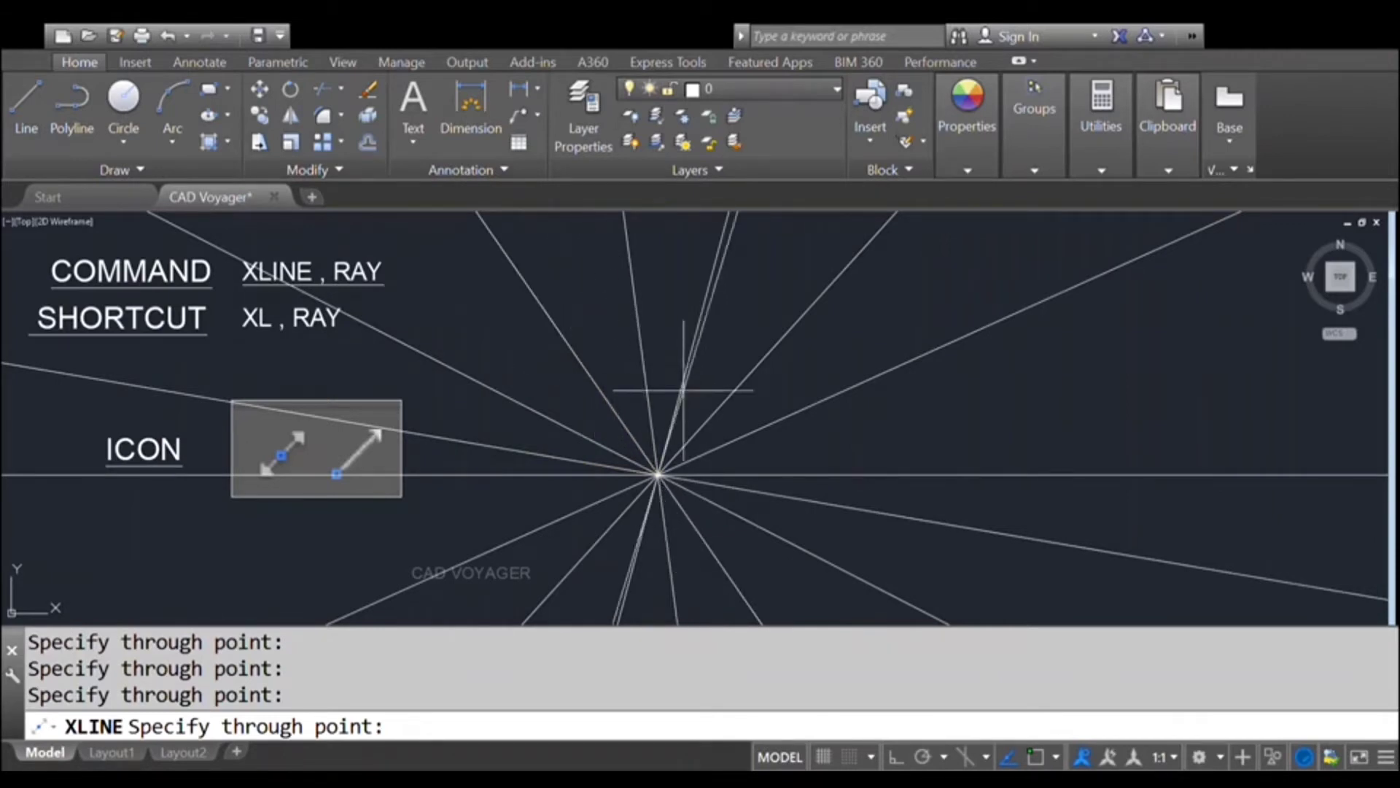
{"action": "key", "text": "Return"}
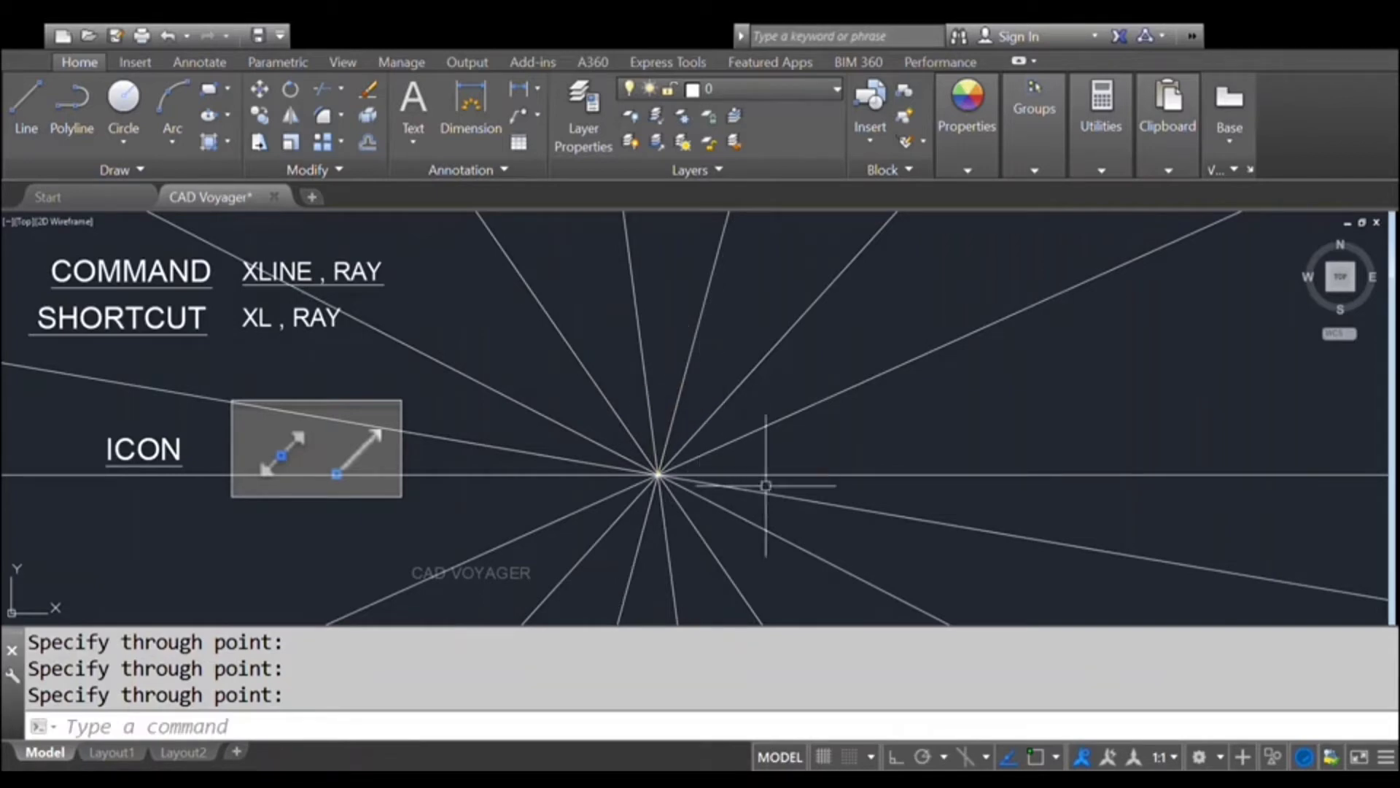
Erase all the construction lines radiating from the common point
{"action": "left_click", "coordinate": [805, 561]}
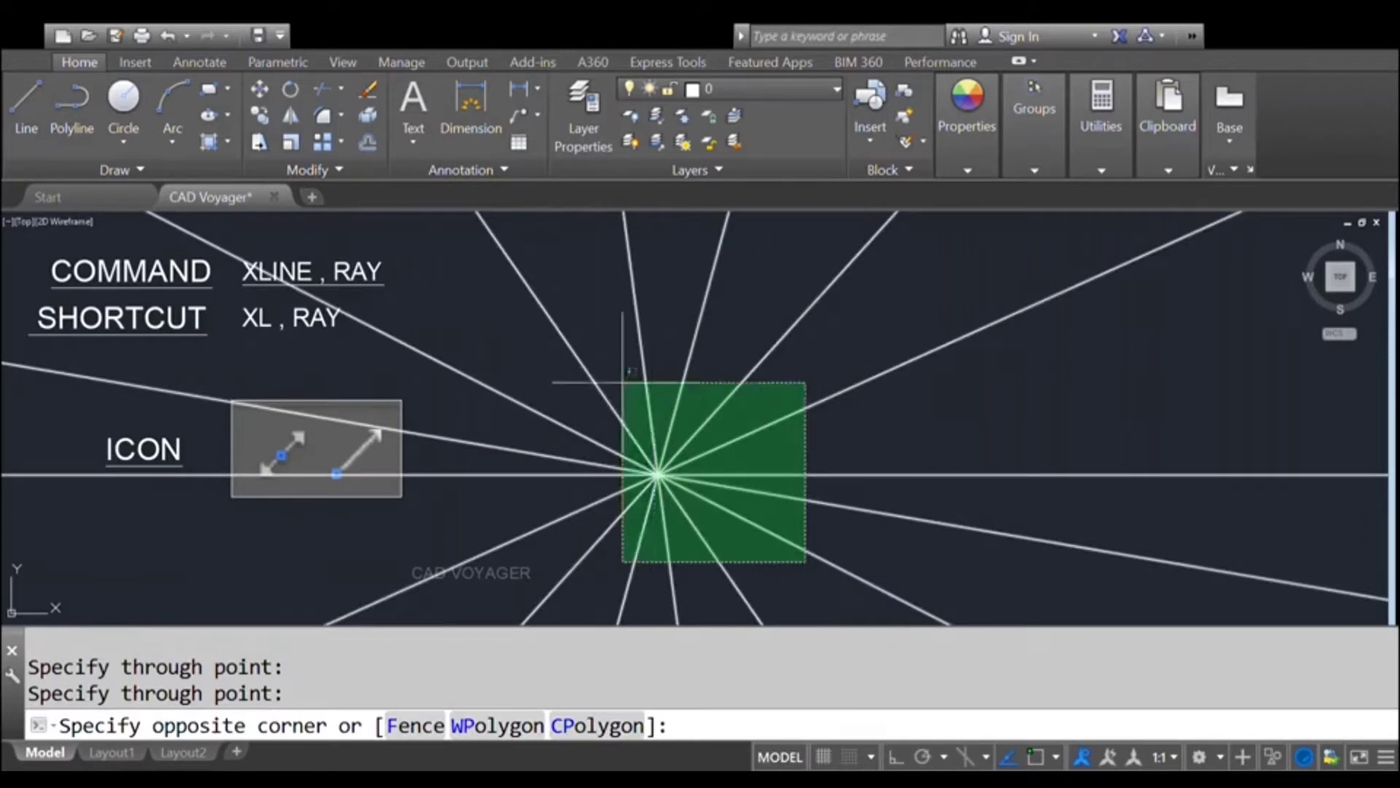
{"action": "left_click", "coordinate": [499, 361]}
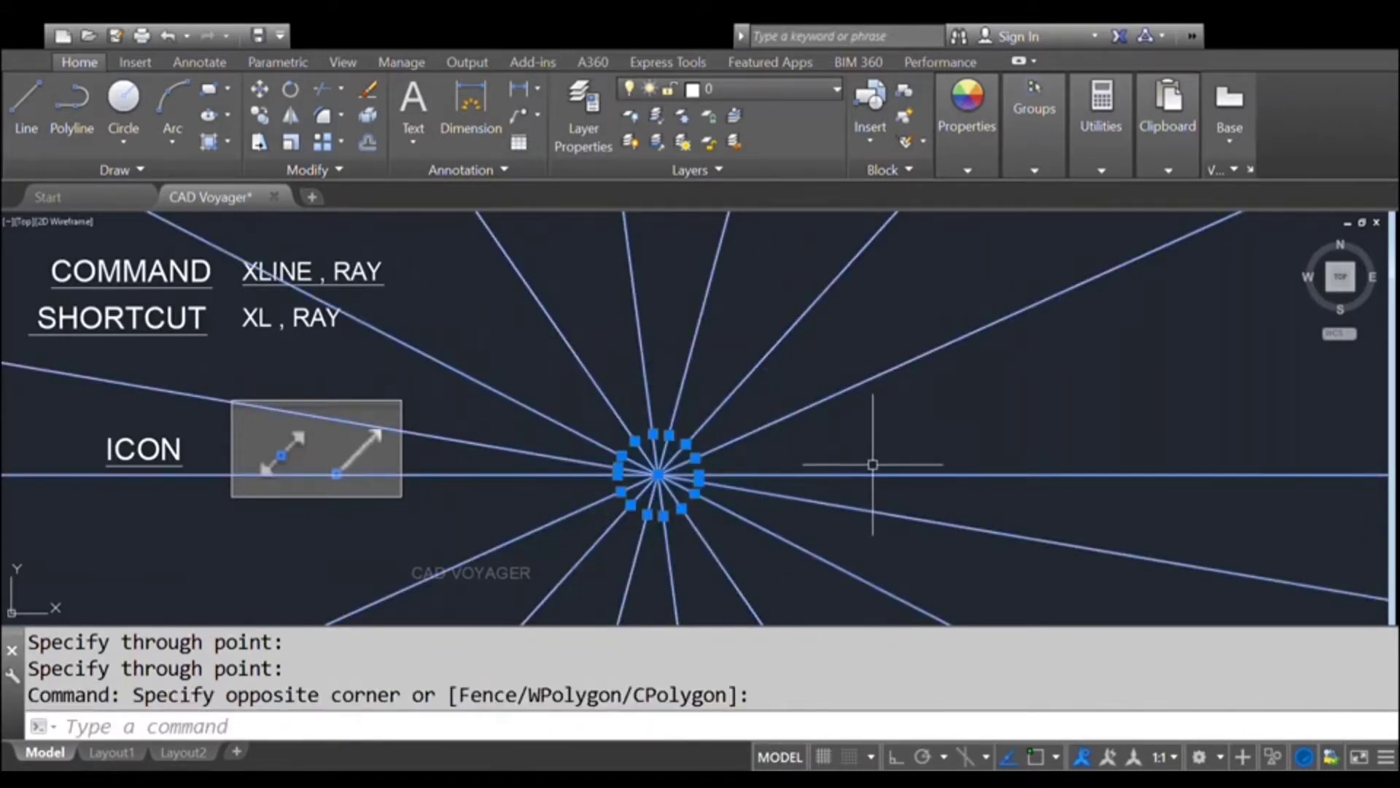
{"action": "type", "text": "E"}
{"action": "key", "text": "Return"}
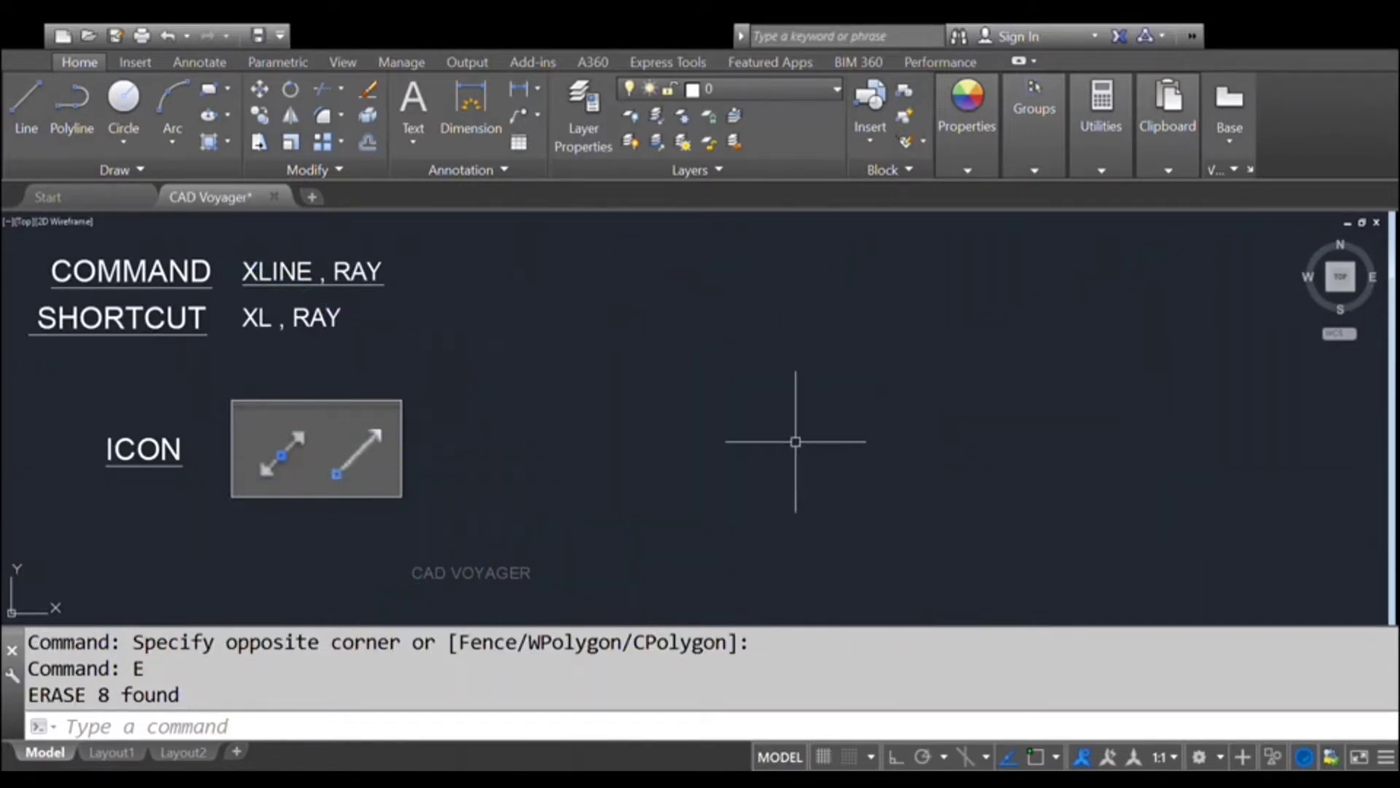
Draw three horizontal construction lines one above the other using the Hor option of XLINE
{"action": "type", "text": "XL"}
{"action": "key", "text": "Return"}
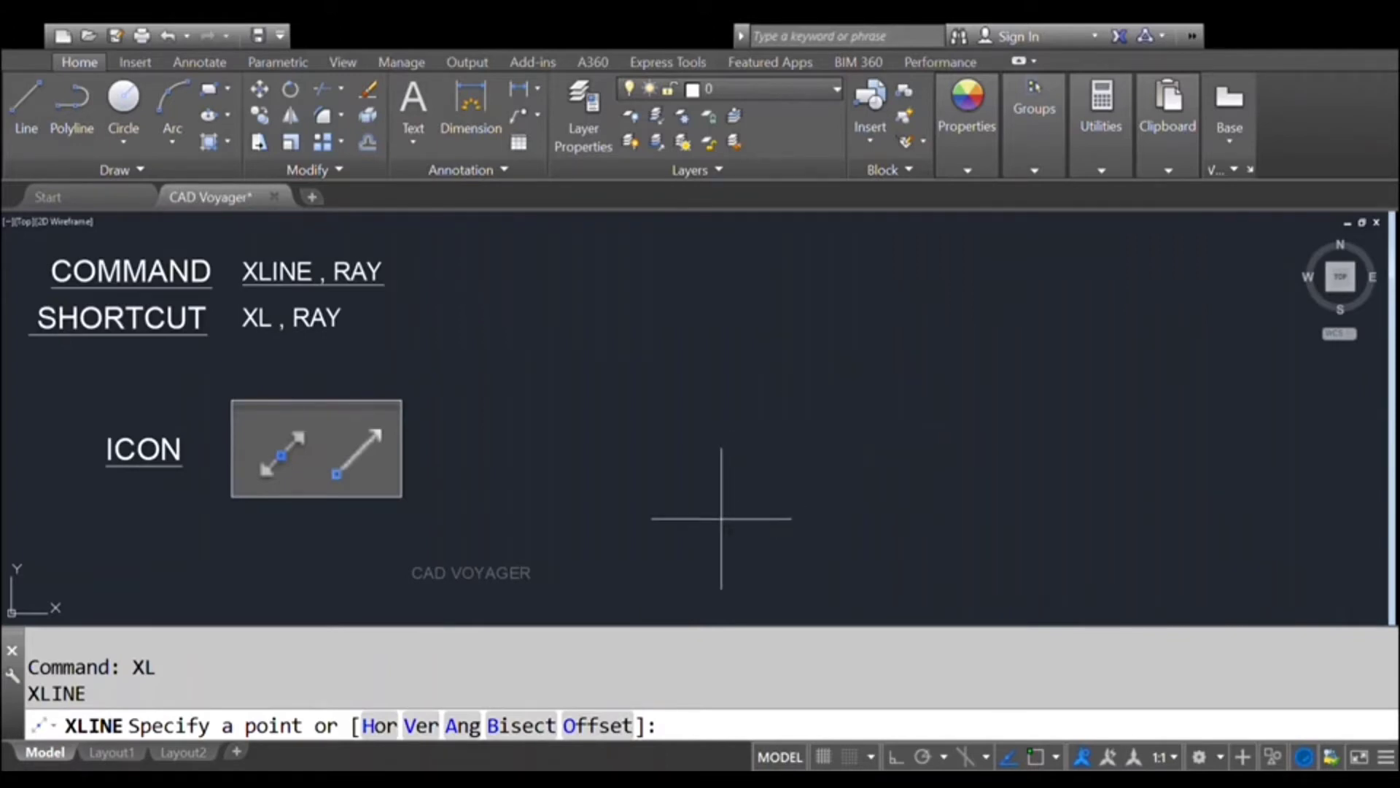
{"action": "left_click", "coordinate": [387, 725]}
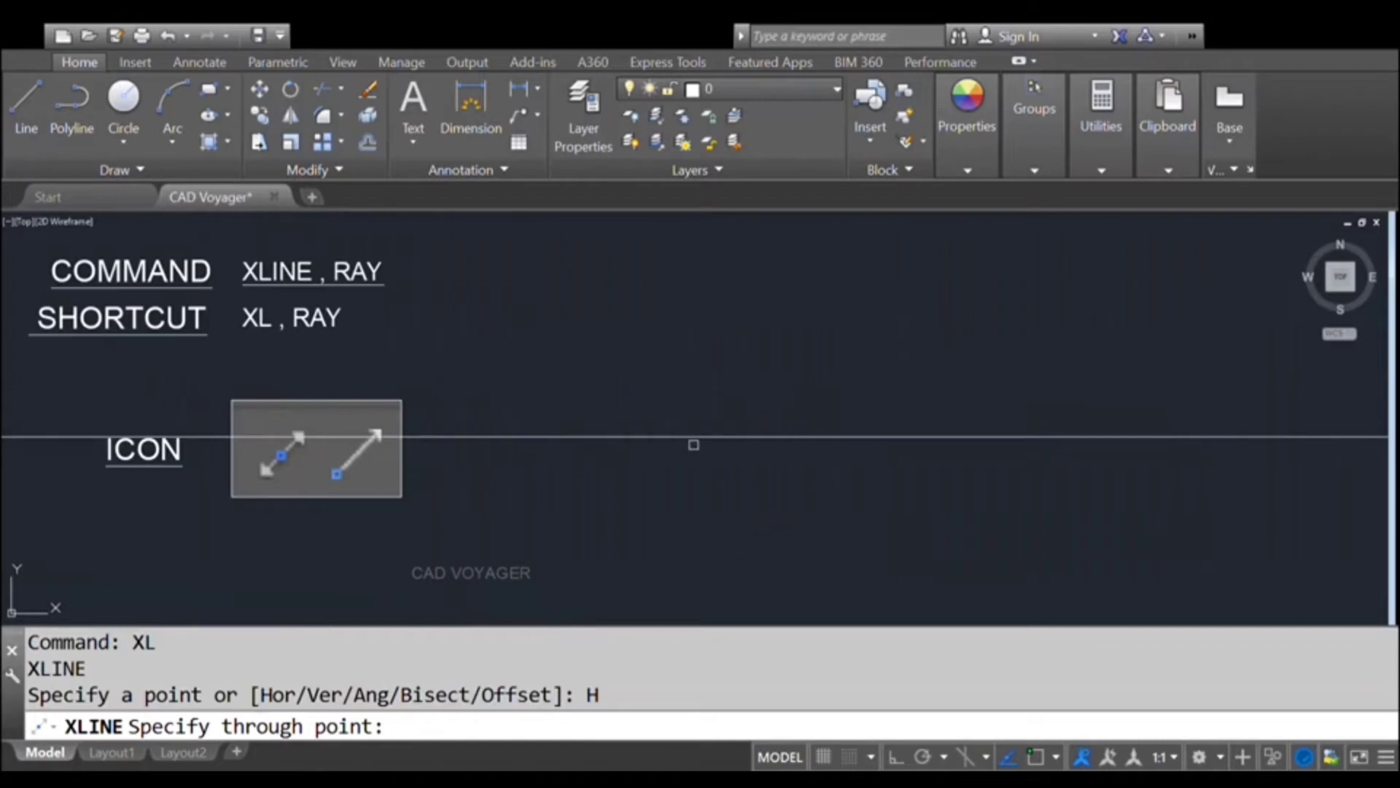
{"action": "left_click", "coordinate": [693, 446]}
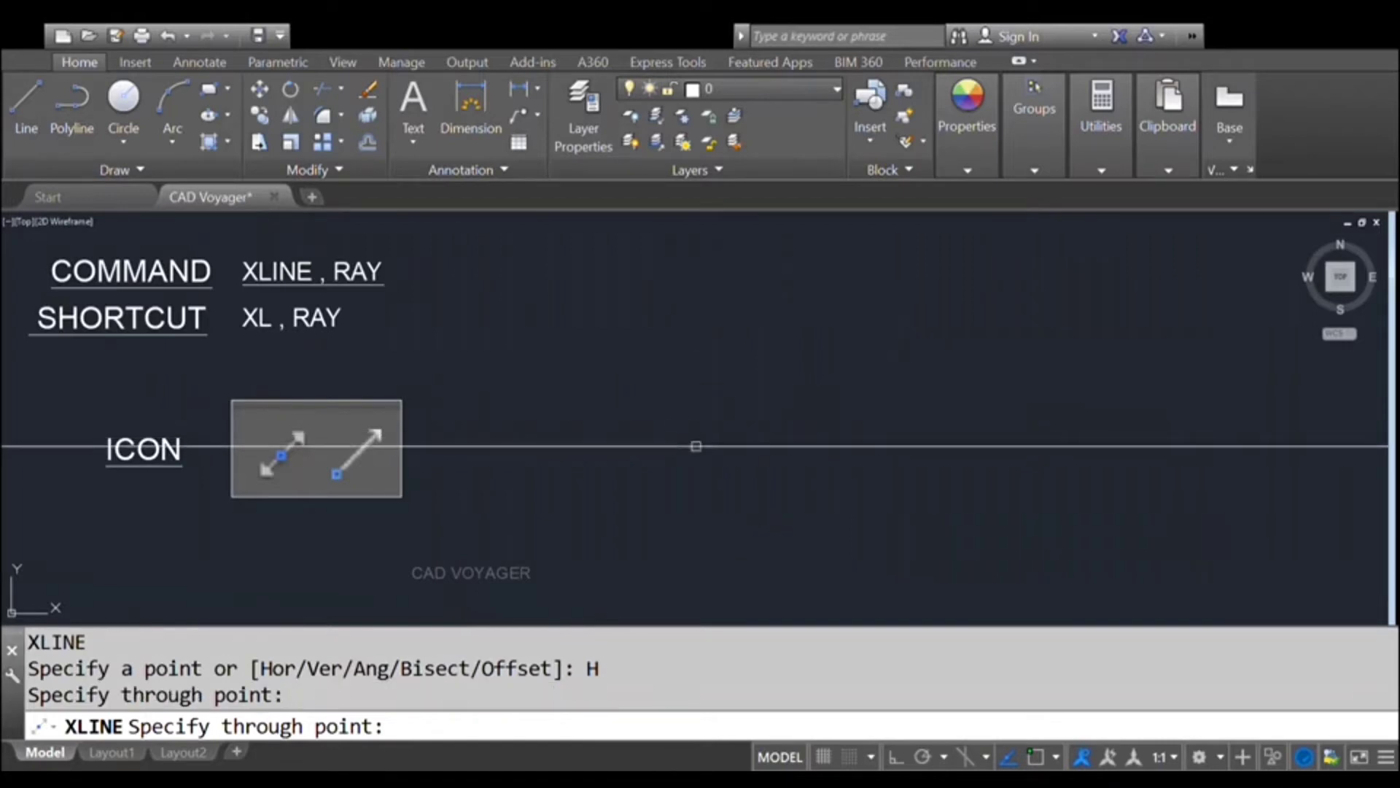
{"action": "left_click", "coordinate": [700, 389]}
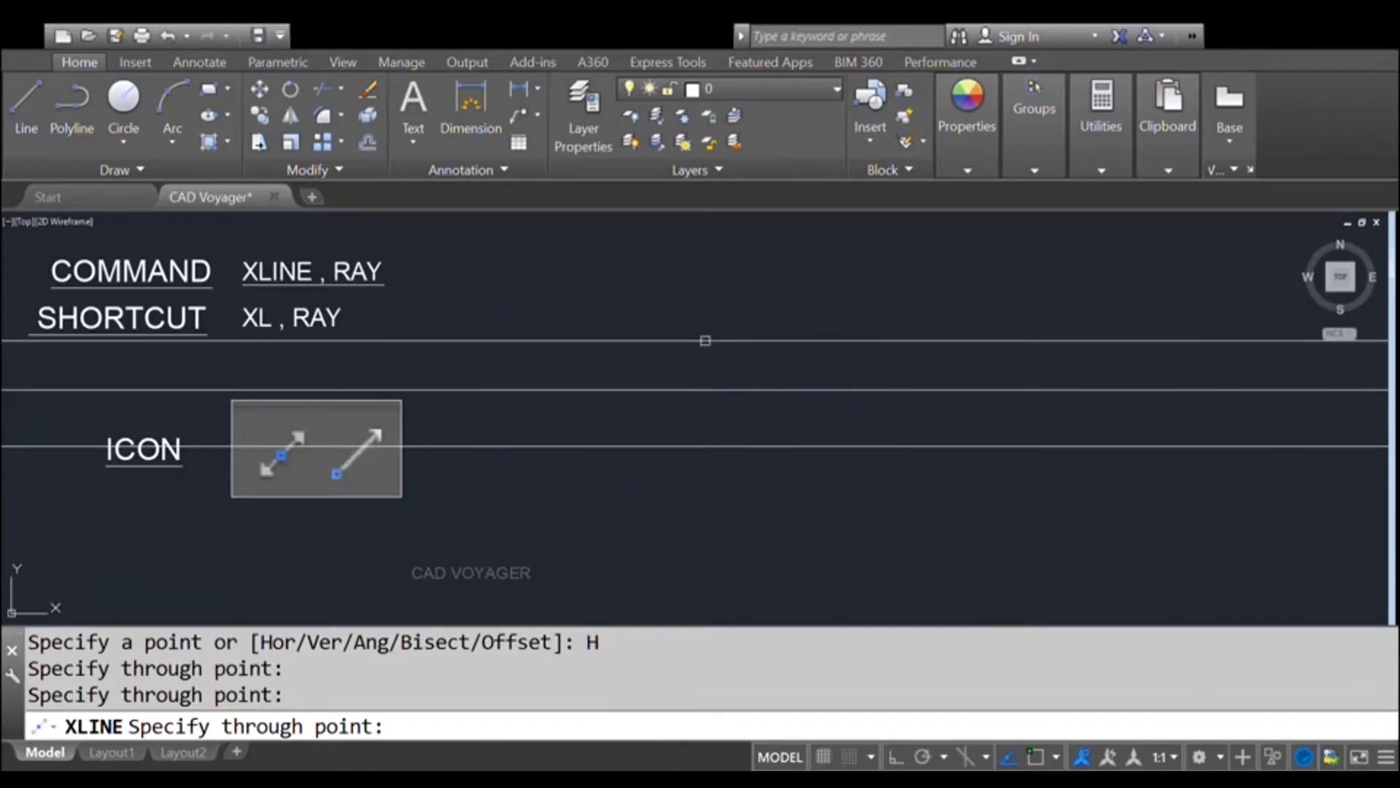
{"action": "left_click", "coordinate": [705, 338]}
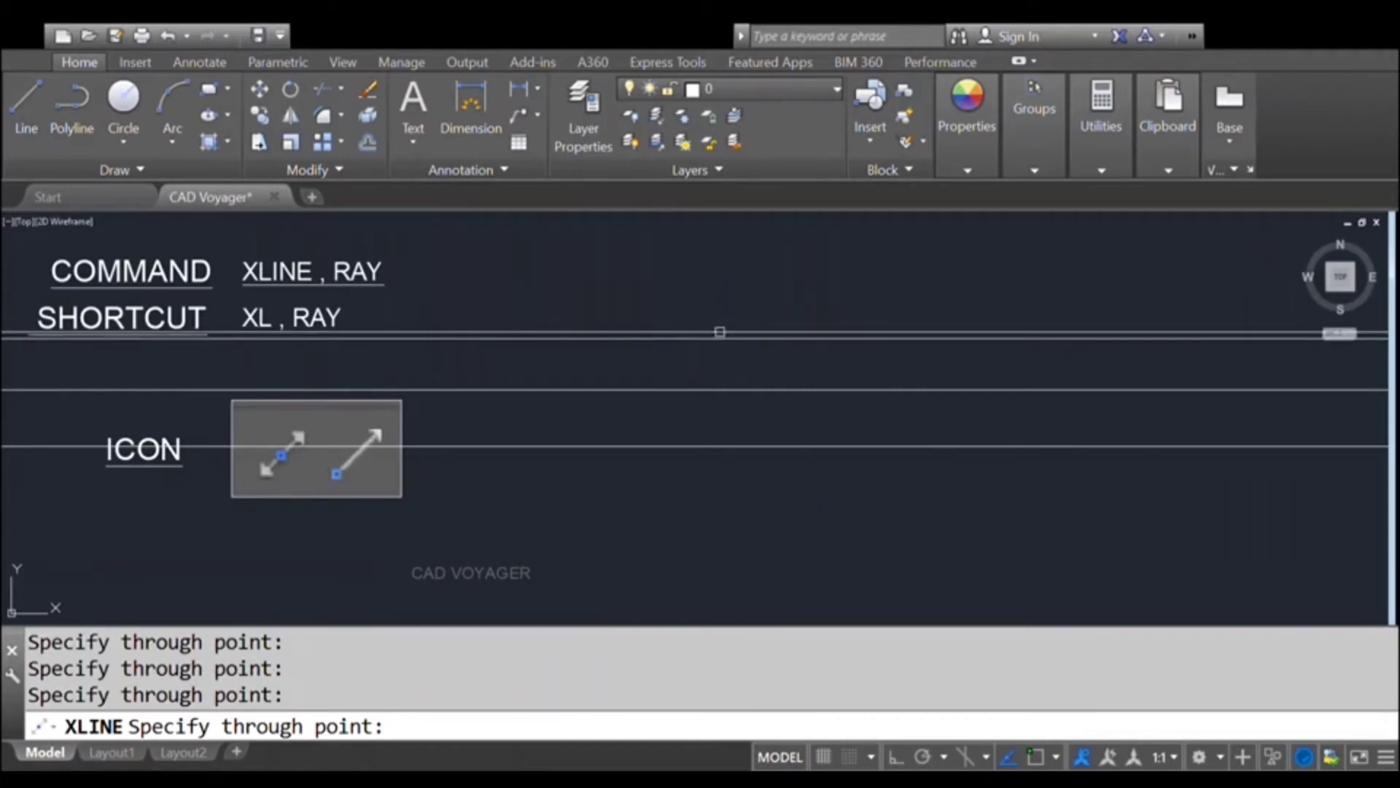
{"action": "key", "text": "Return"}
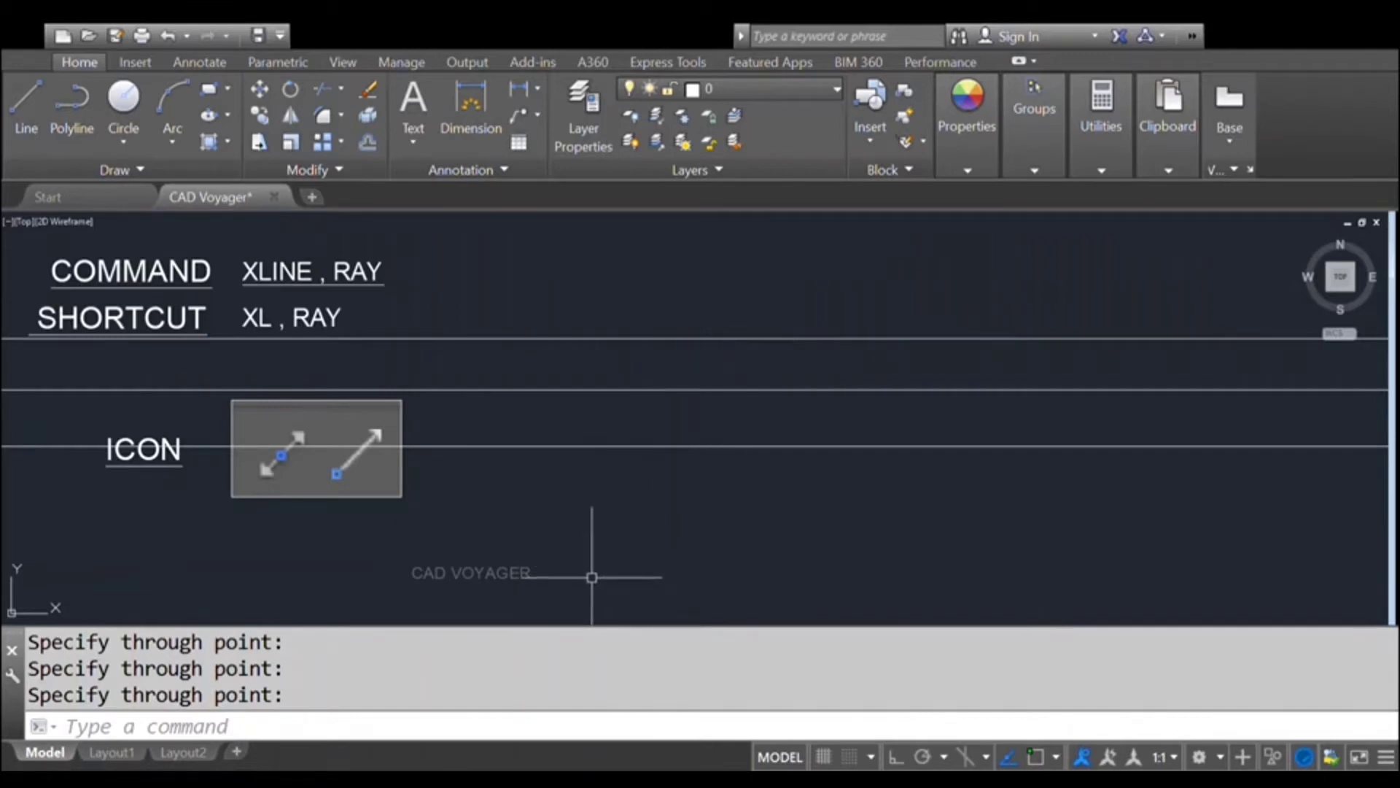
Draw five vertical construction lines across the horizontal ones with XLINE's Ver option, turning on object snap before the last two
{"action": "key", "text": "Return"}
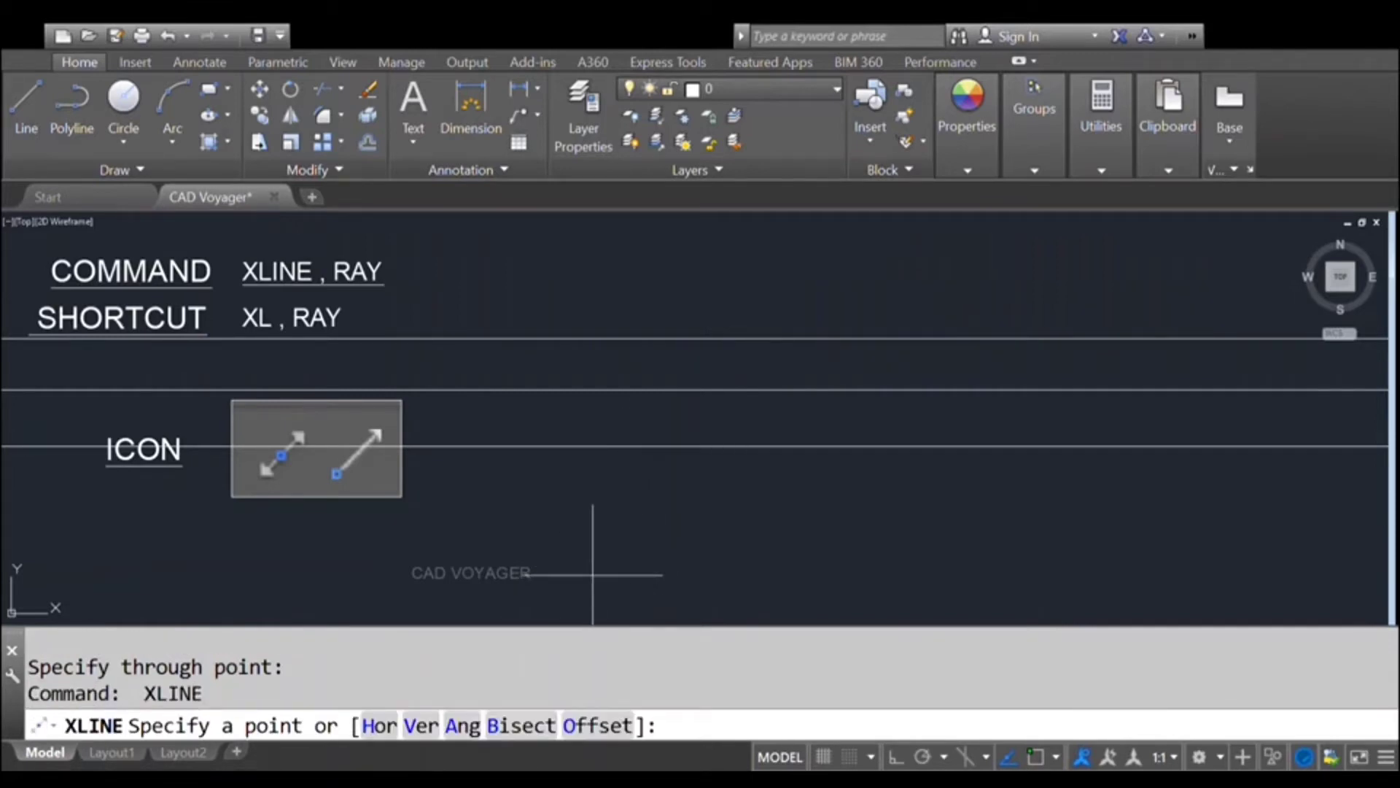
{"action": "left_click", "coordinate": [421, 726]}
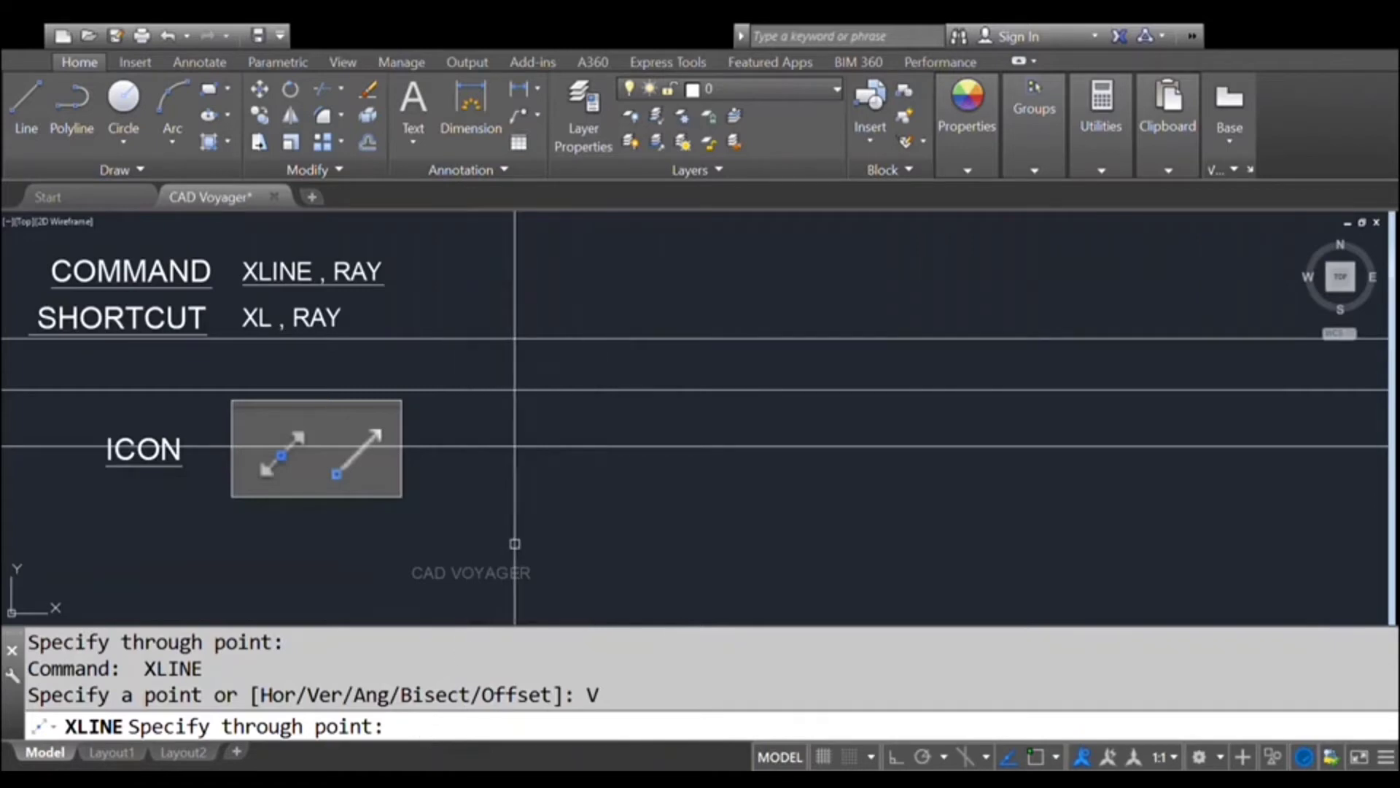
{"action": "left_click", "coordinate": [590, 409]}
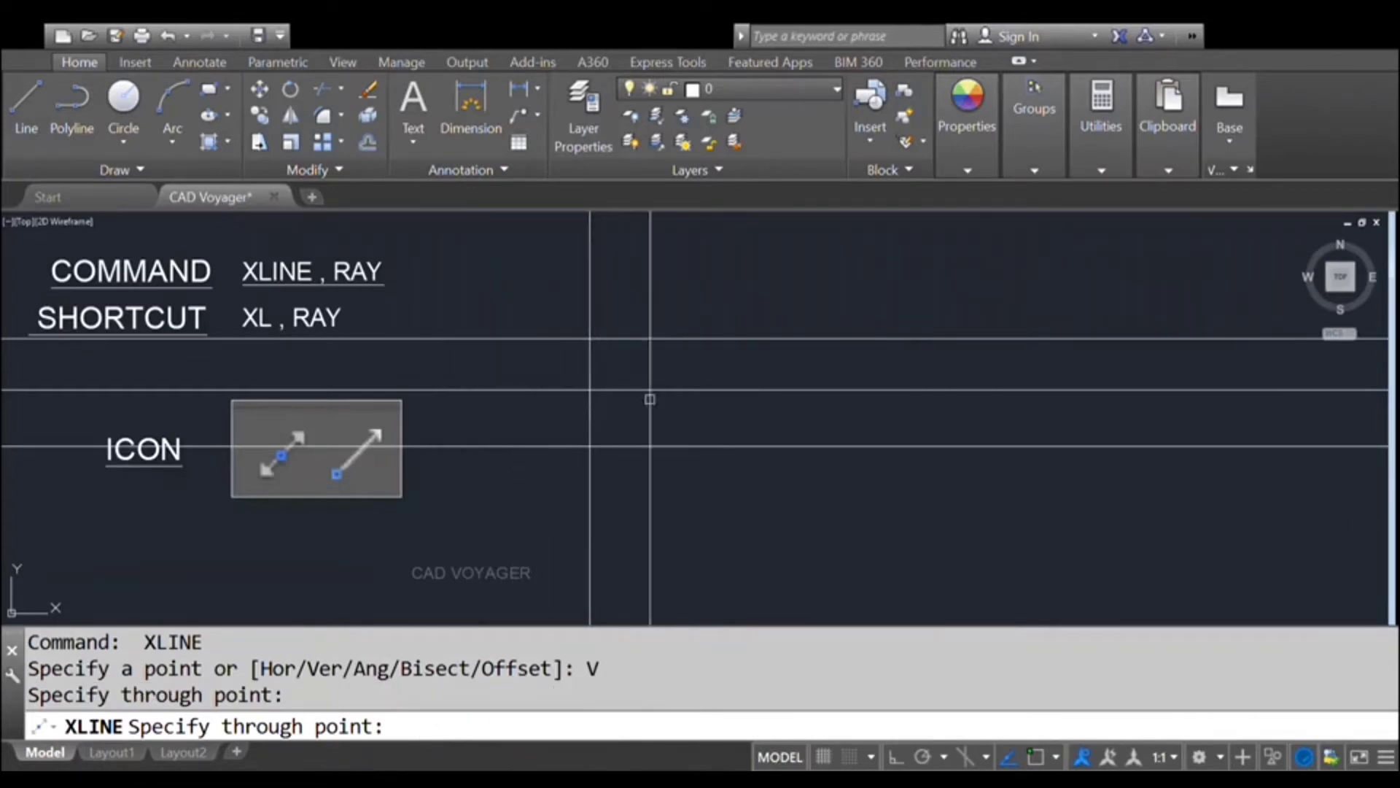
{"action": "left_click", "coordinate": [719, 406]}
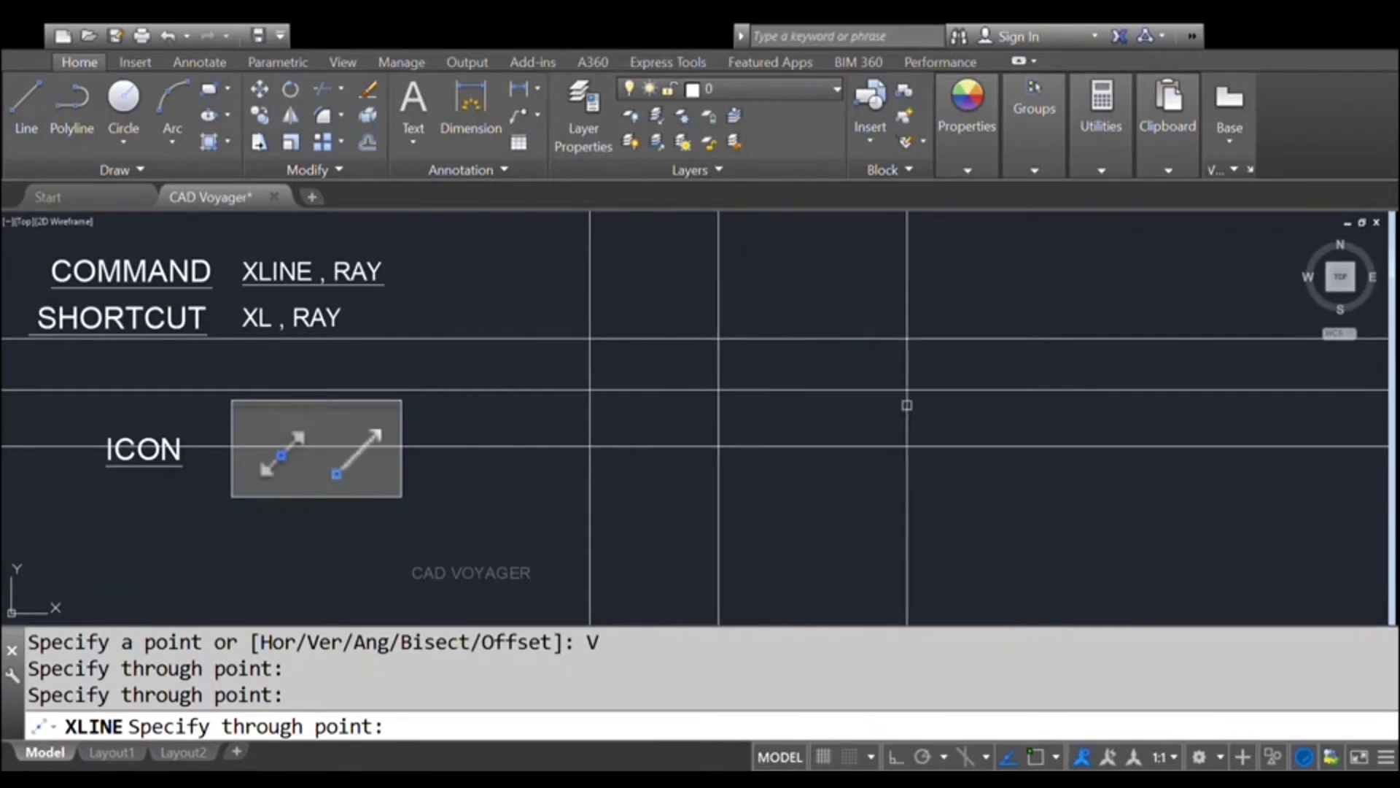
{"action": "left_click", "coordinate": [834, 413]}
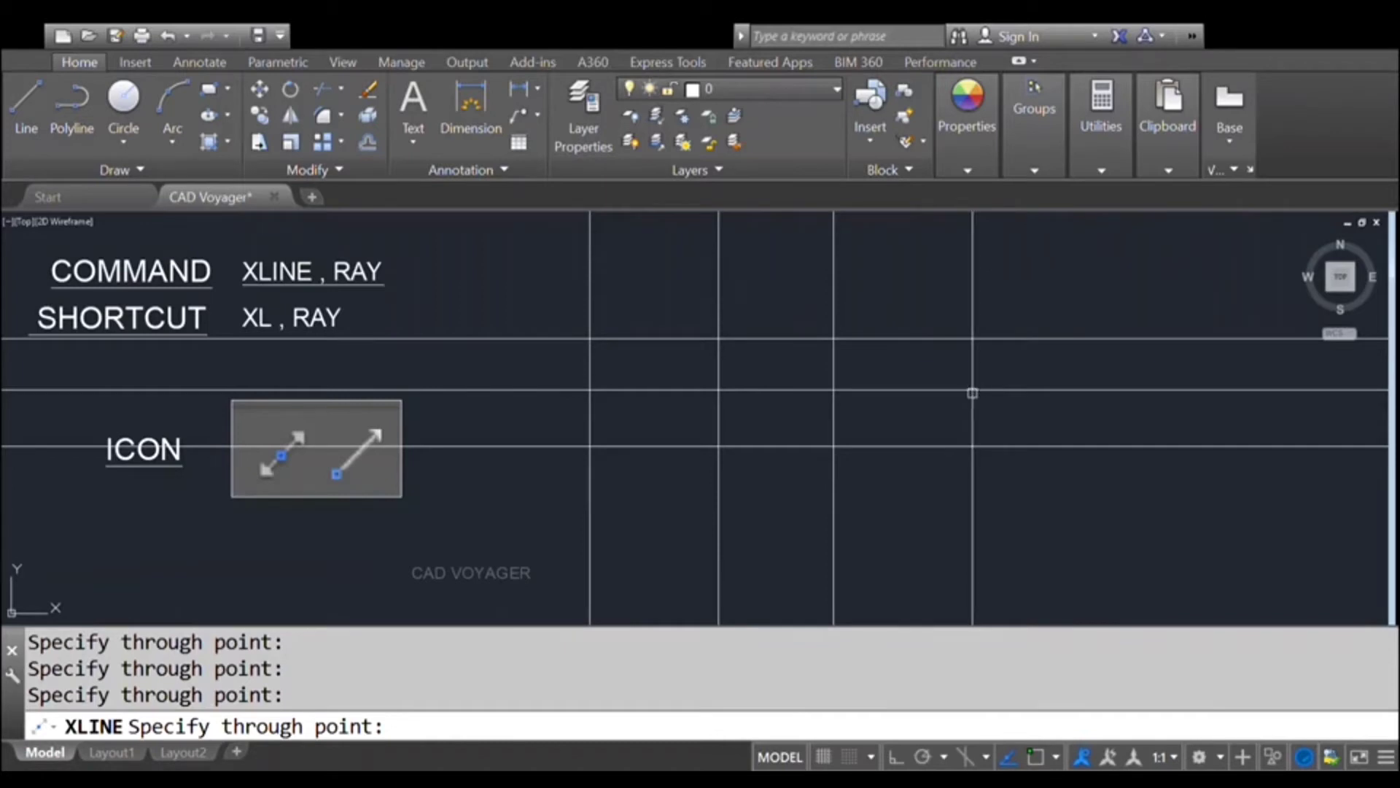
{"action": "key", "text": "F3"}
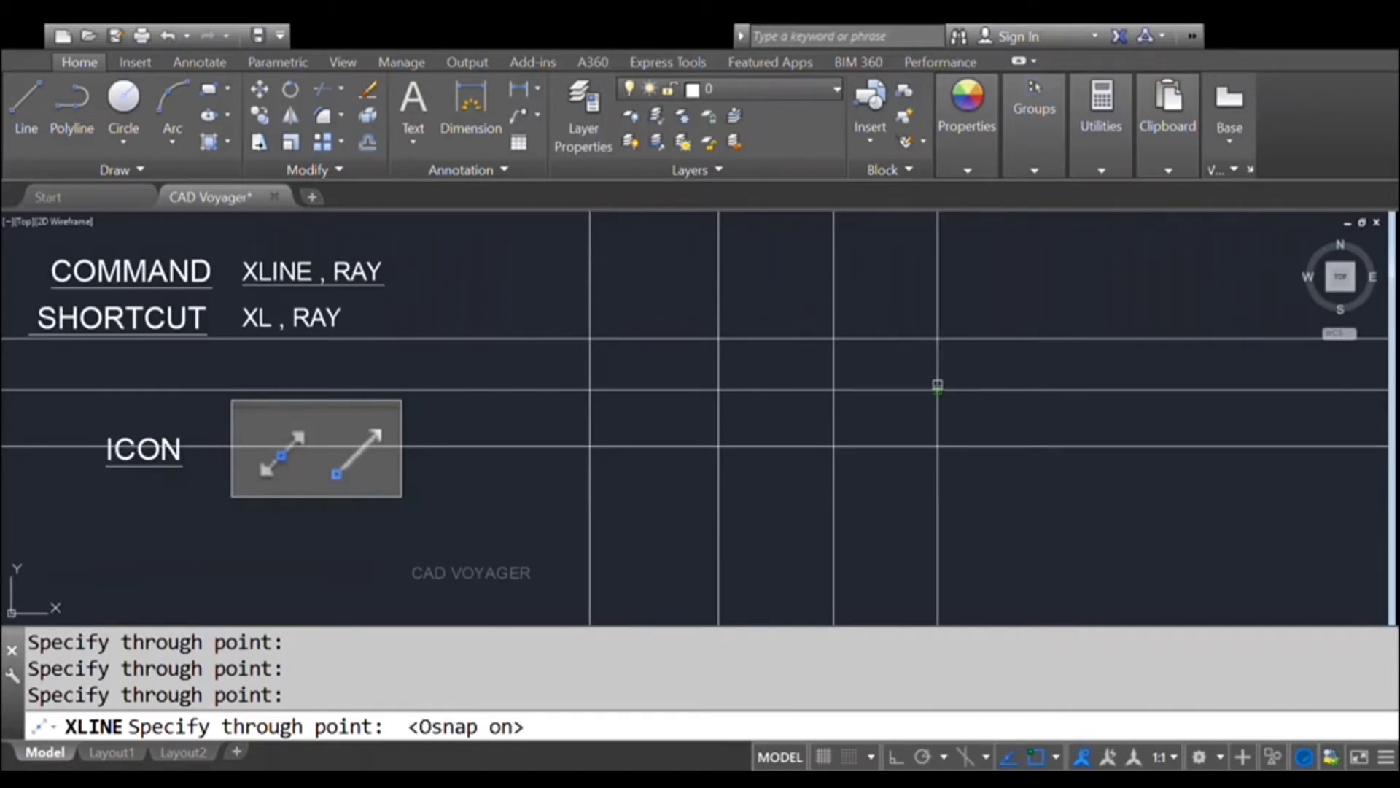
{"action": "left_click", "coordinate": [939, 387]}
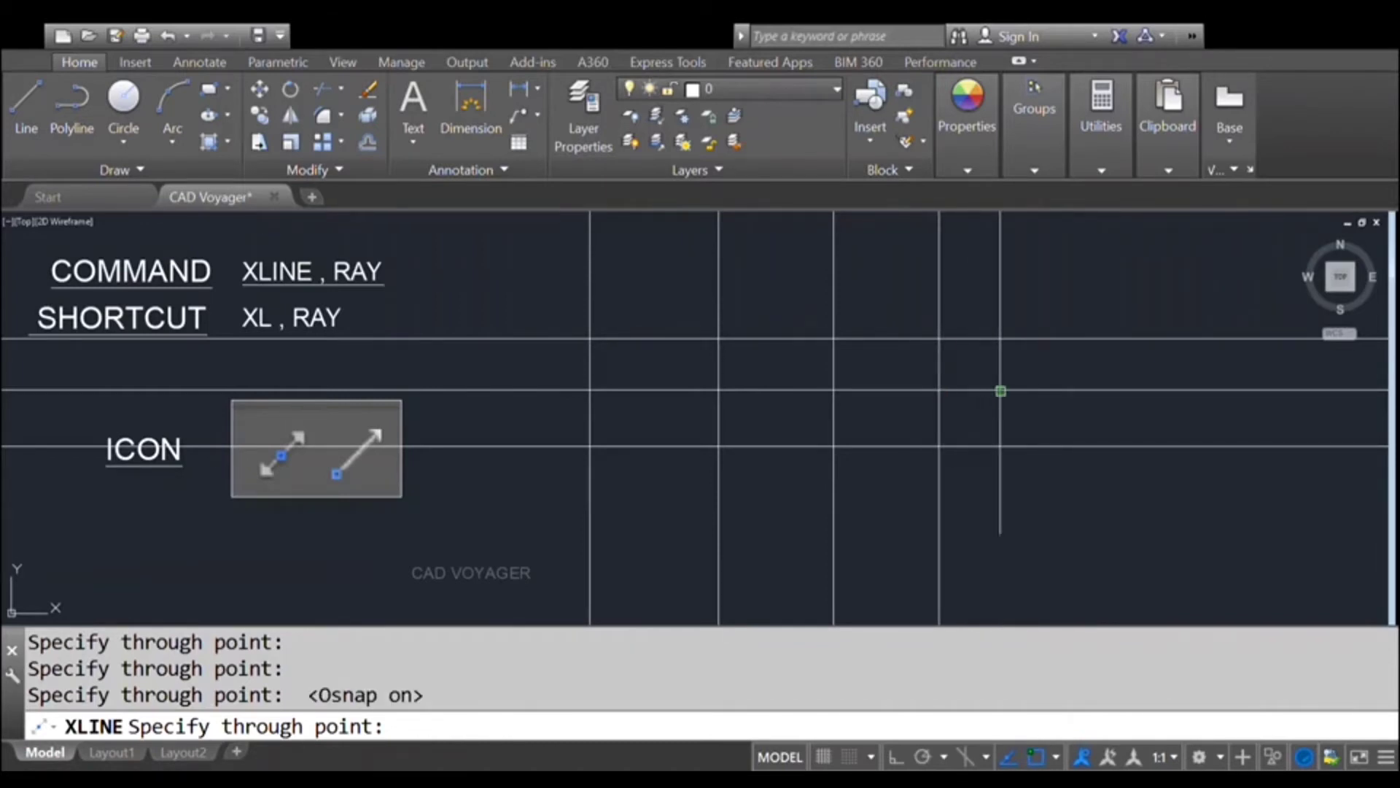
{"action": "left_click", "coordinate": [1002, 390]}
{"action": "key", "text": "Return"}
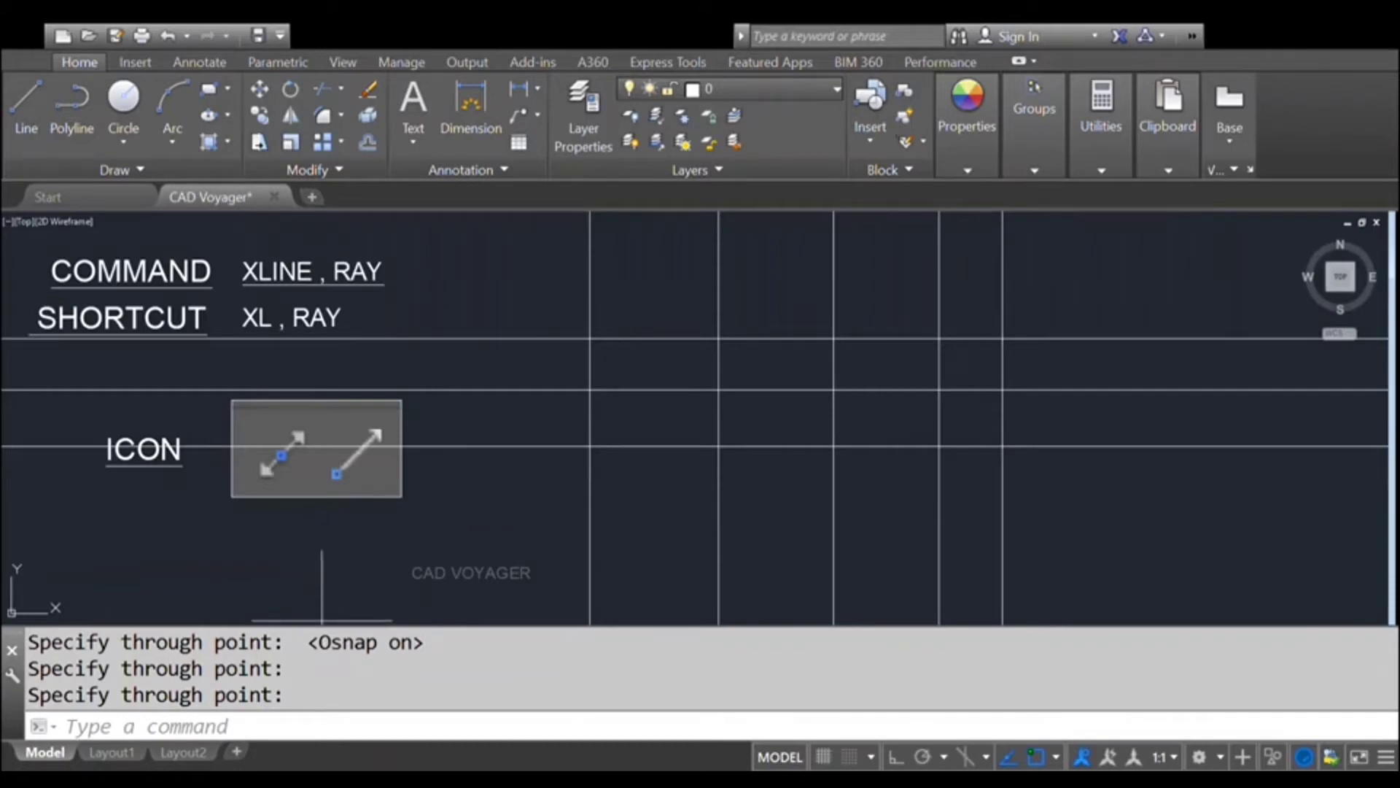
Draw four parallel sloping construction lines with XLINE's Ang option, picking two points across the grid to define the angle
{"action": "key", "text": "Return"}
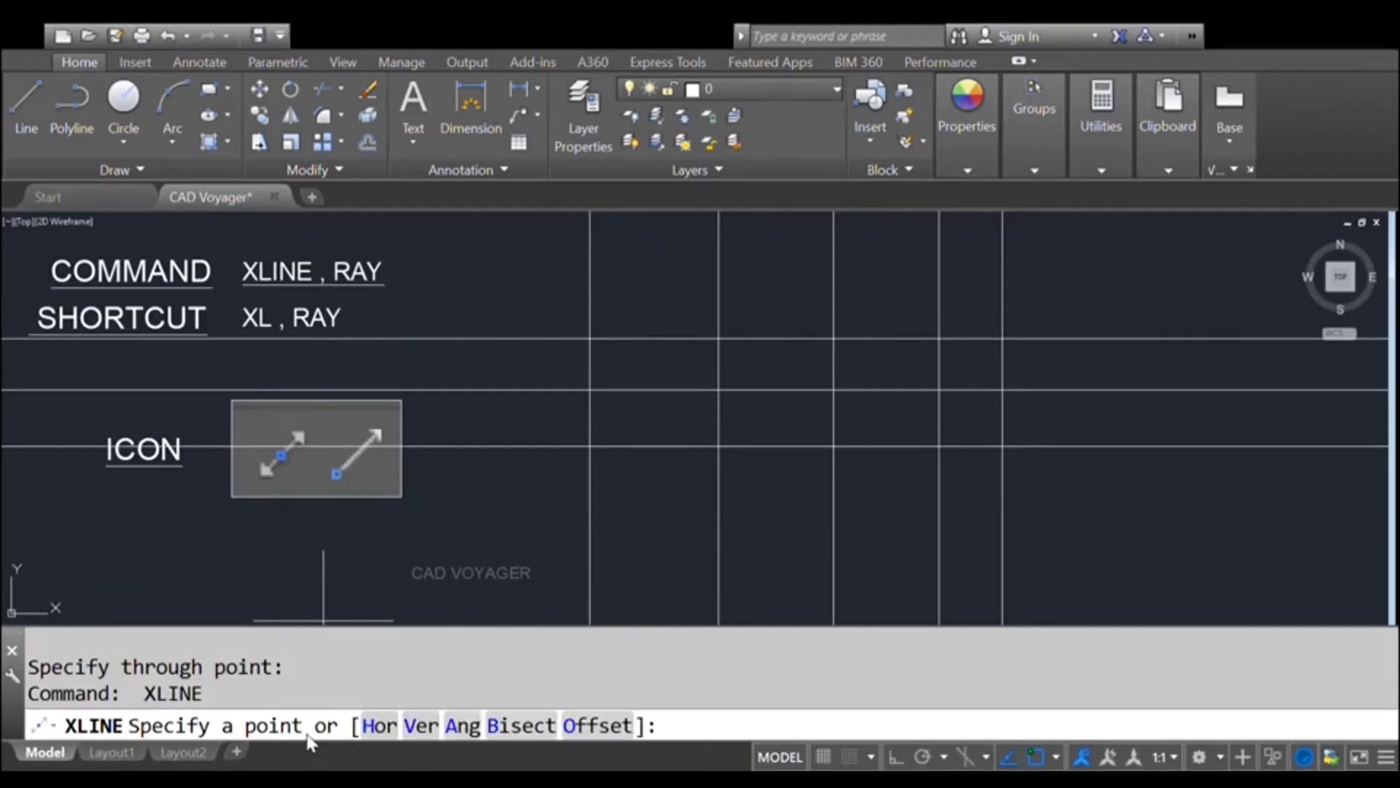
{"action": "left_click", "coordinate": [459, 728]}
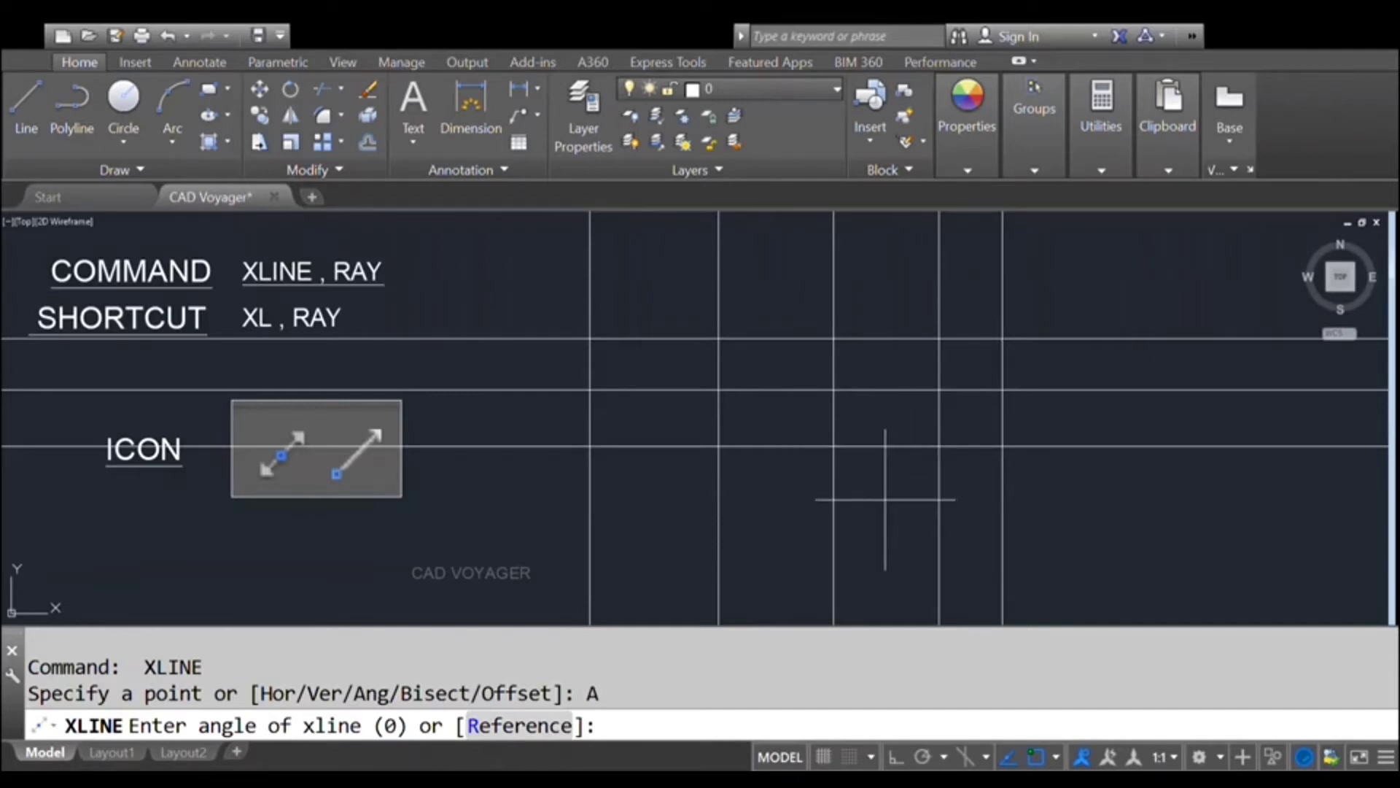
{"action": "left_click", "coordinate": [867, 510]}
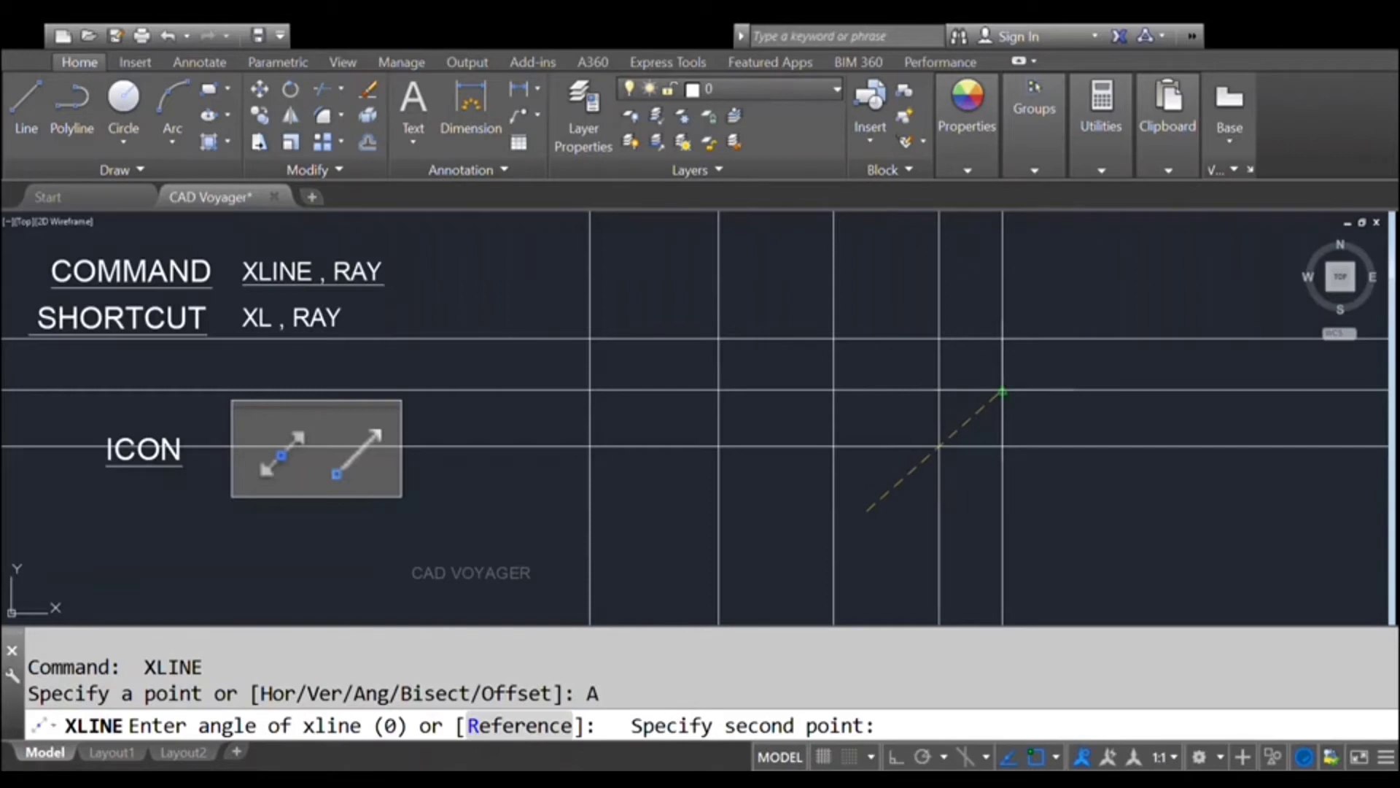
{"action": "left_click", "coordinate": [1003, 392]}
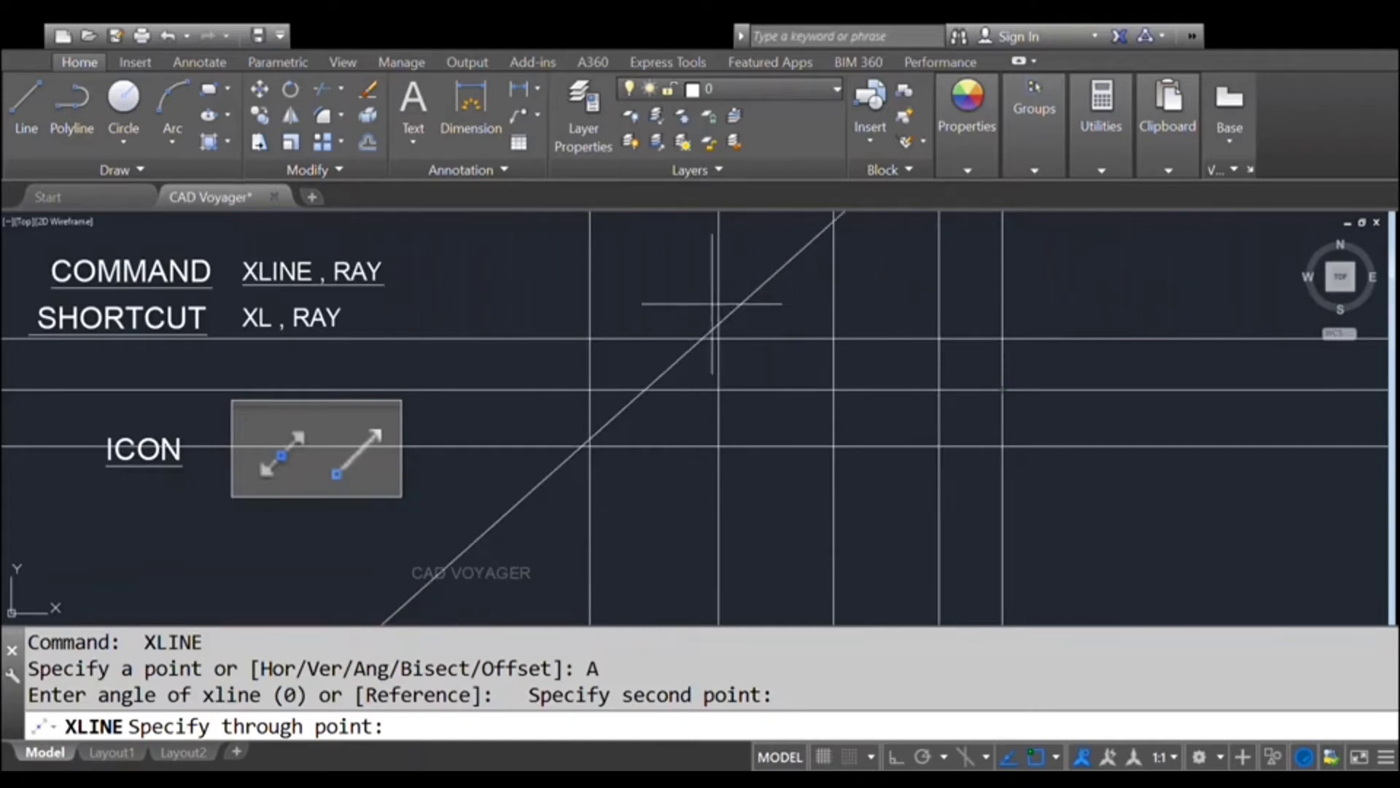
{"action": "left_click", "coordinate": [632, 308]}
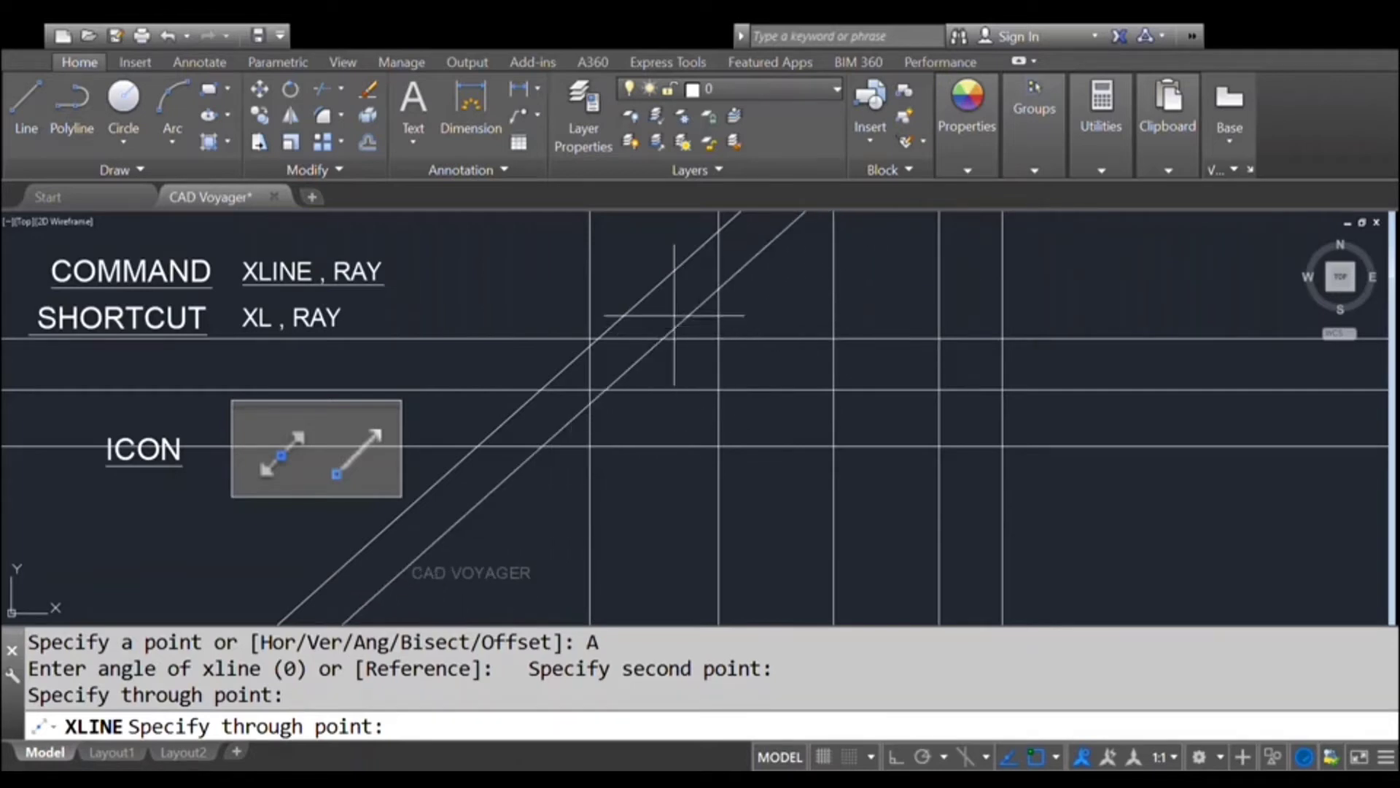
{"action": "left_click", "coordinate": [660, 328]}
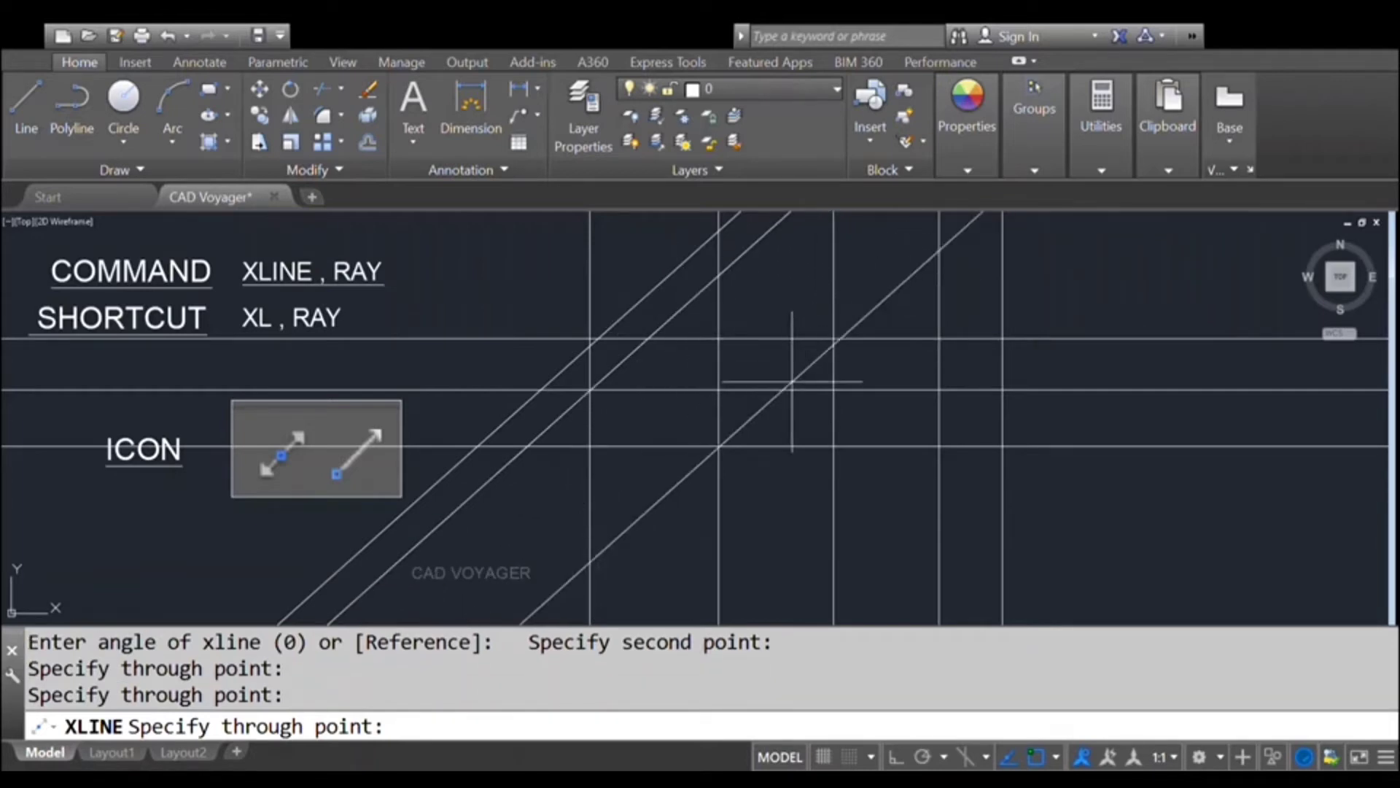
{"action": "left_click", "coordinate": [859, 292]}
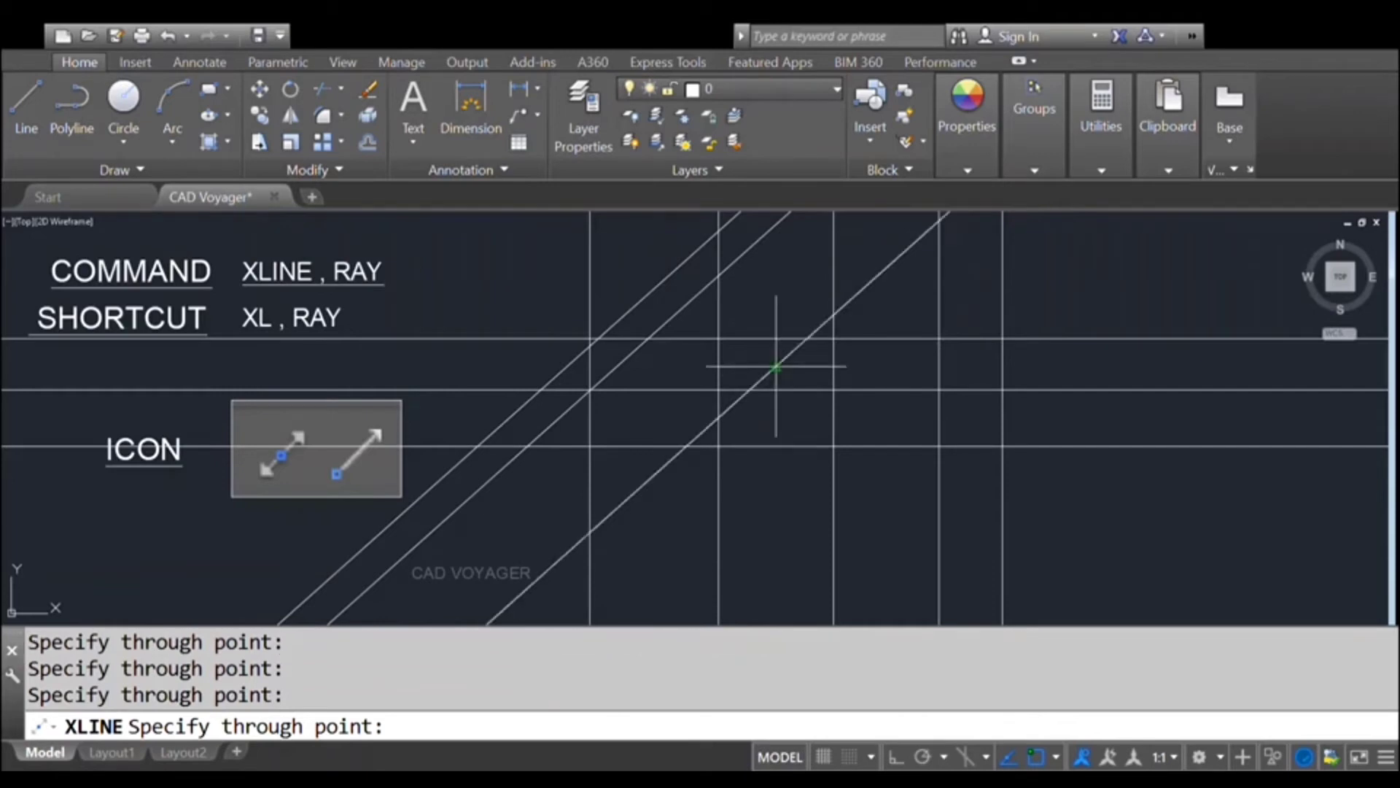
{"action": "left_click", "coordinate": [895, 406]}
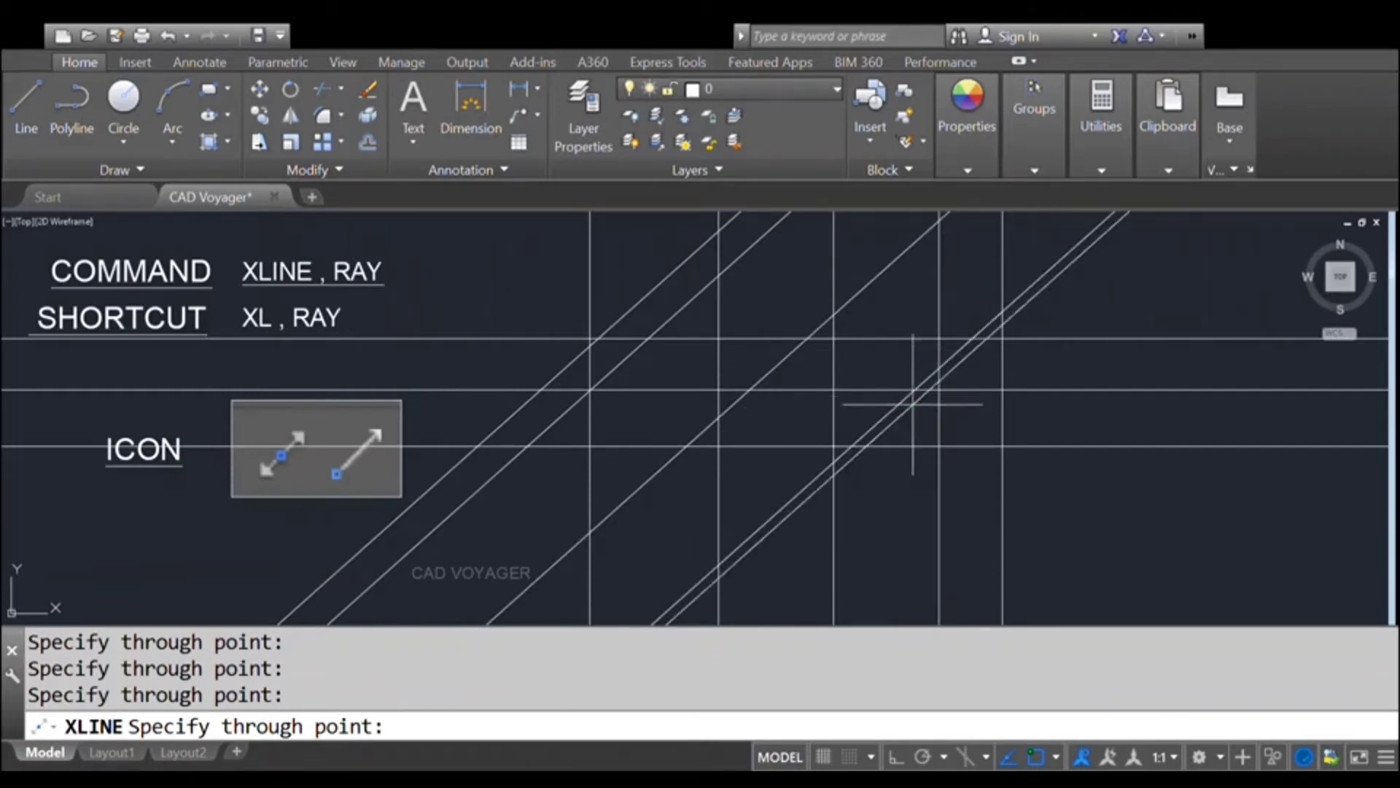
{"action": "key", "text": "Escape"}
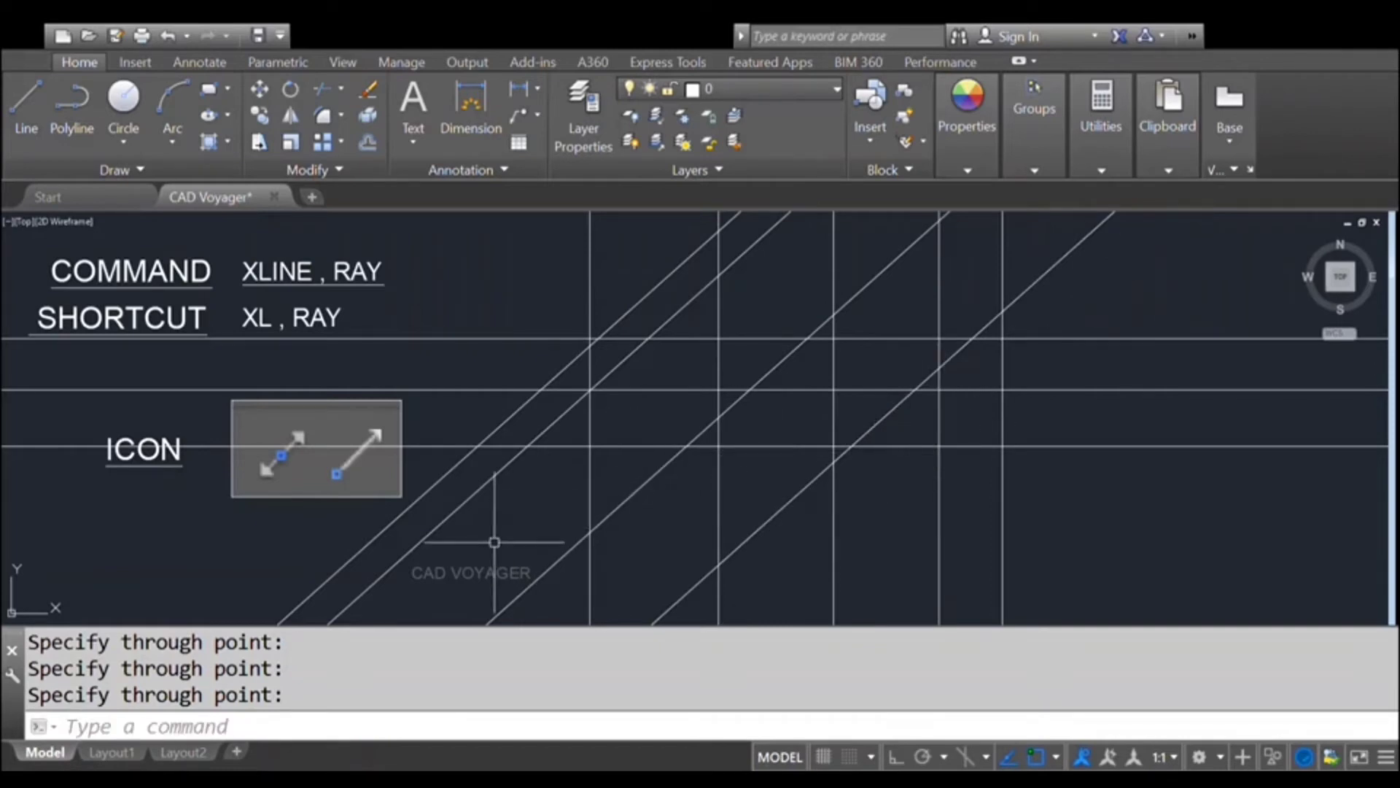
Draw two construction lines at 45 degrees to the middle horizontal line using XLINE's Ang option with Reference
{"action": "key", "text": "Return"}
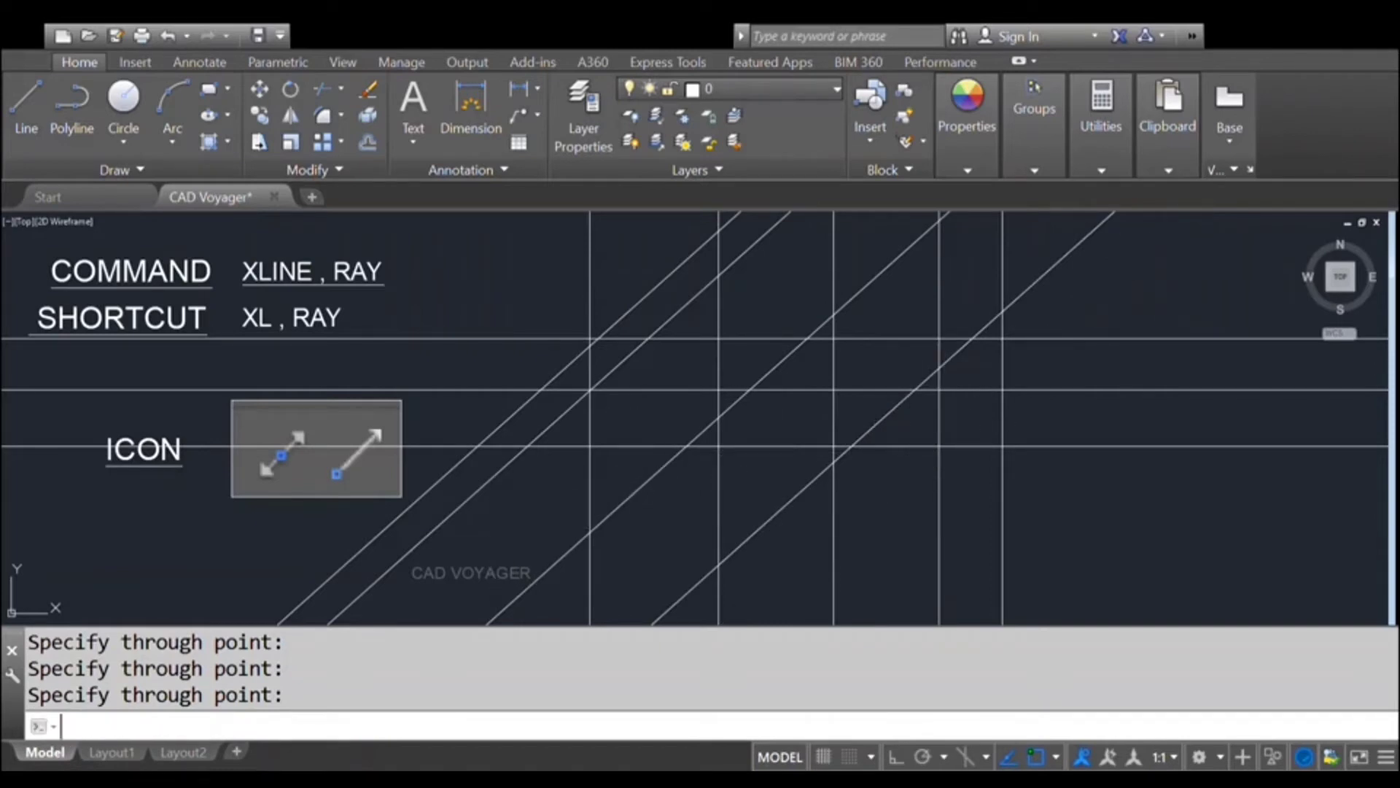
{"action": "key", "text": "Return"}
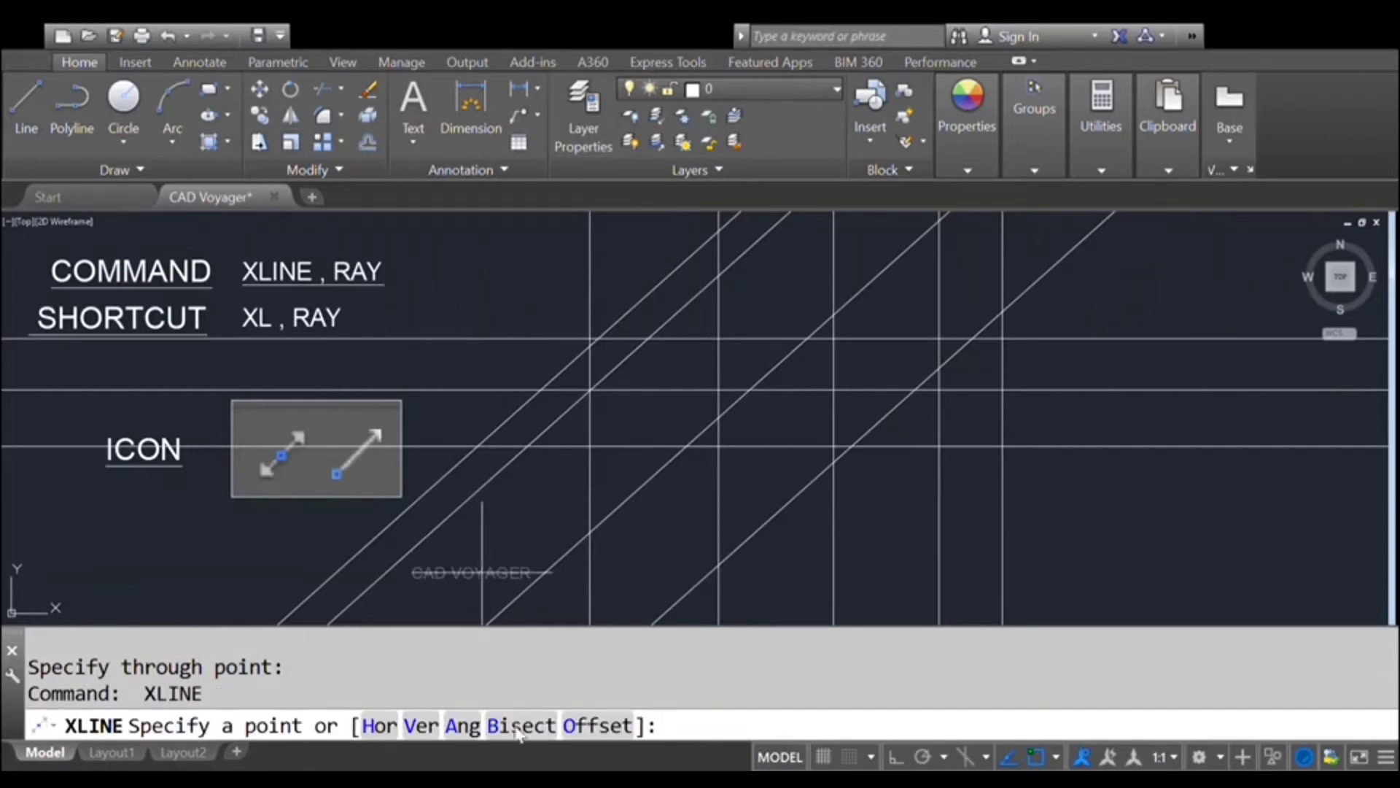
{"action": "left_click", "coordinate": [464, 726]}
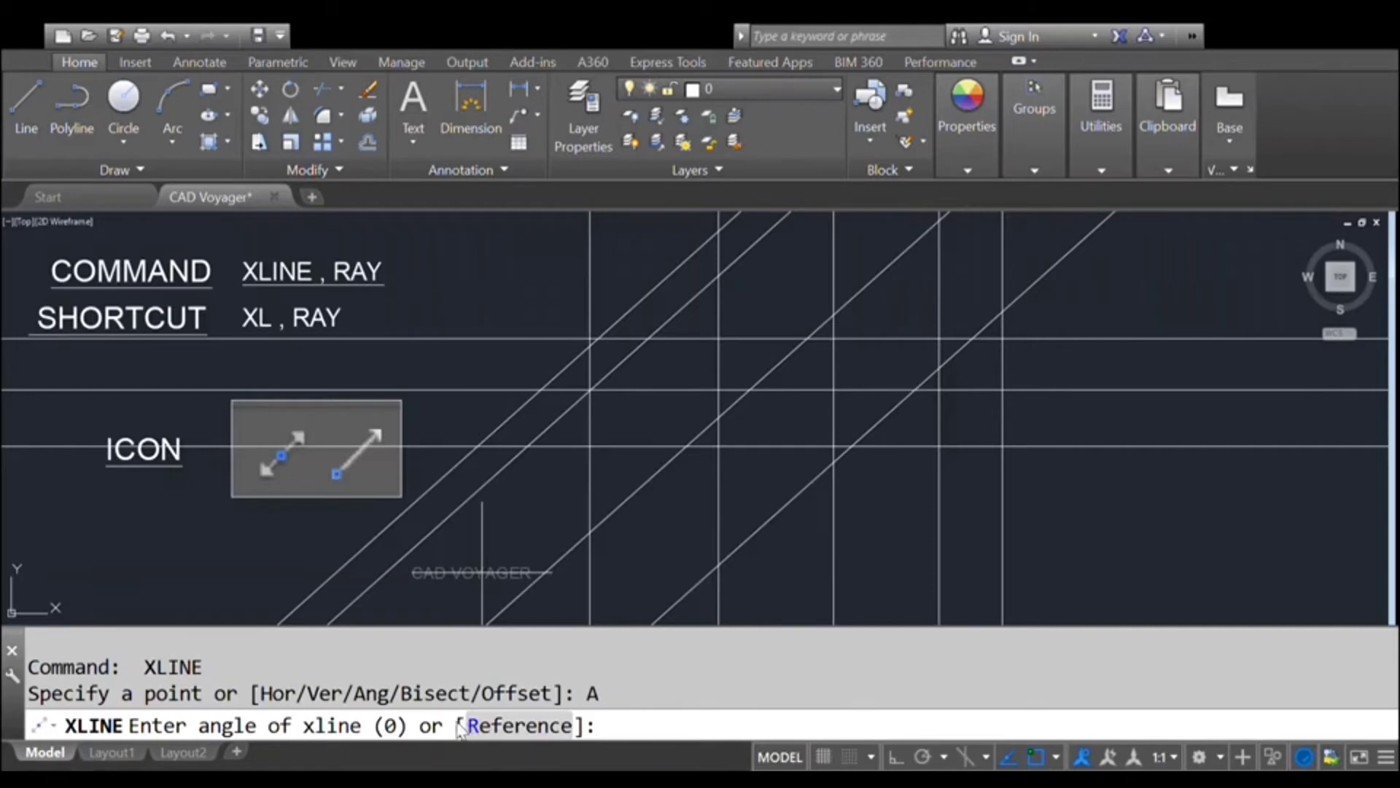
{"action": "left_click", "coordinate": [506, 727]}
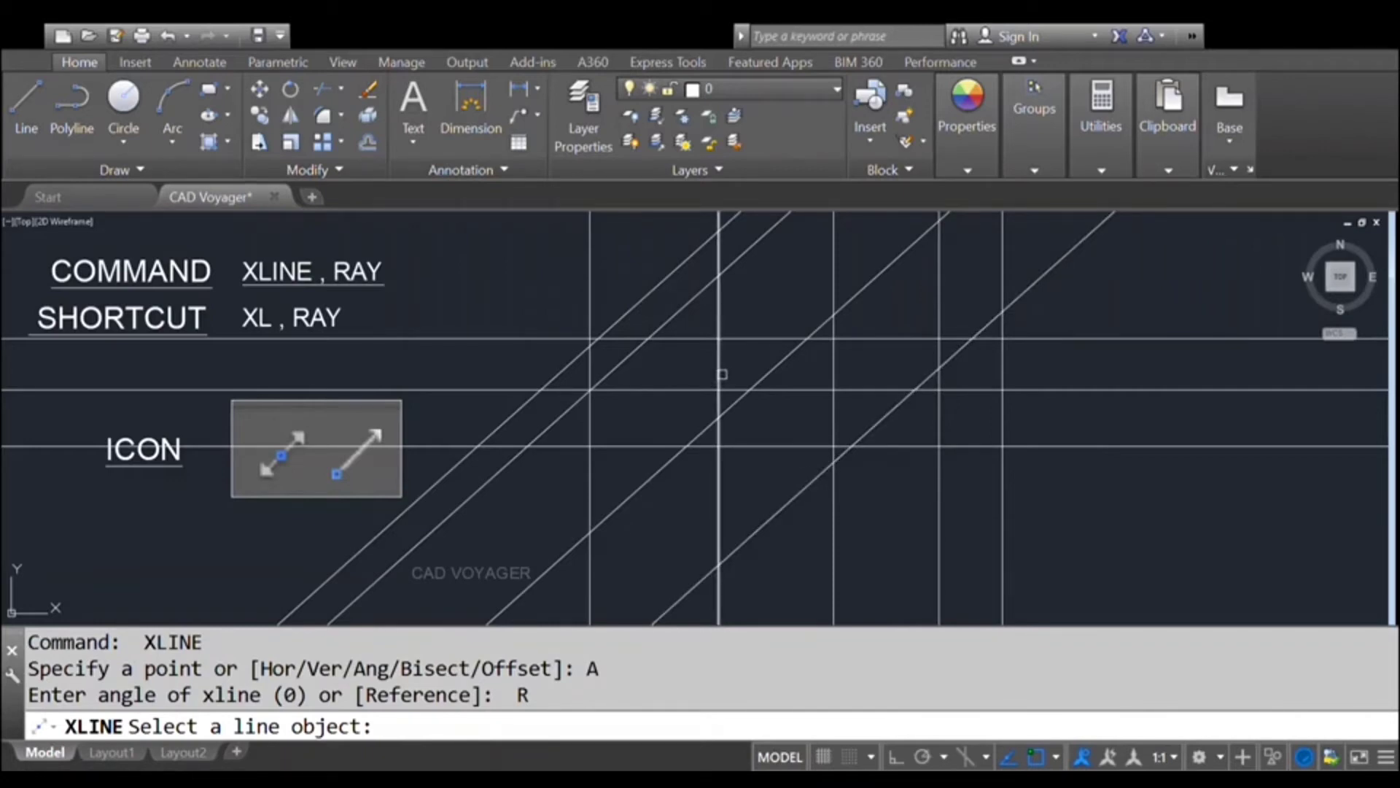
{"action": "left_click", "coordinate": [814, 390]}
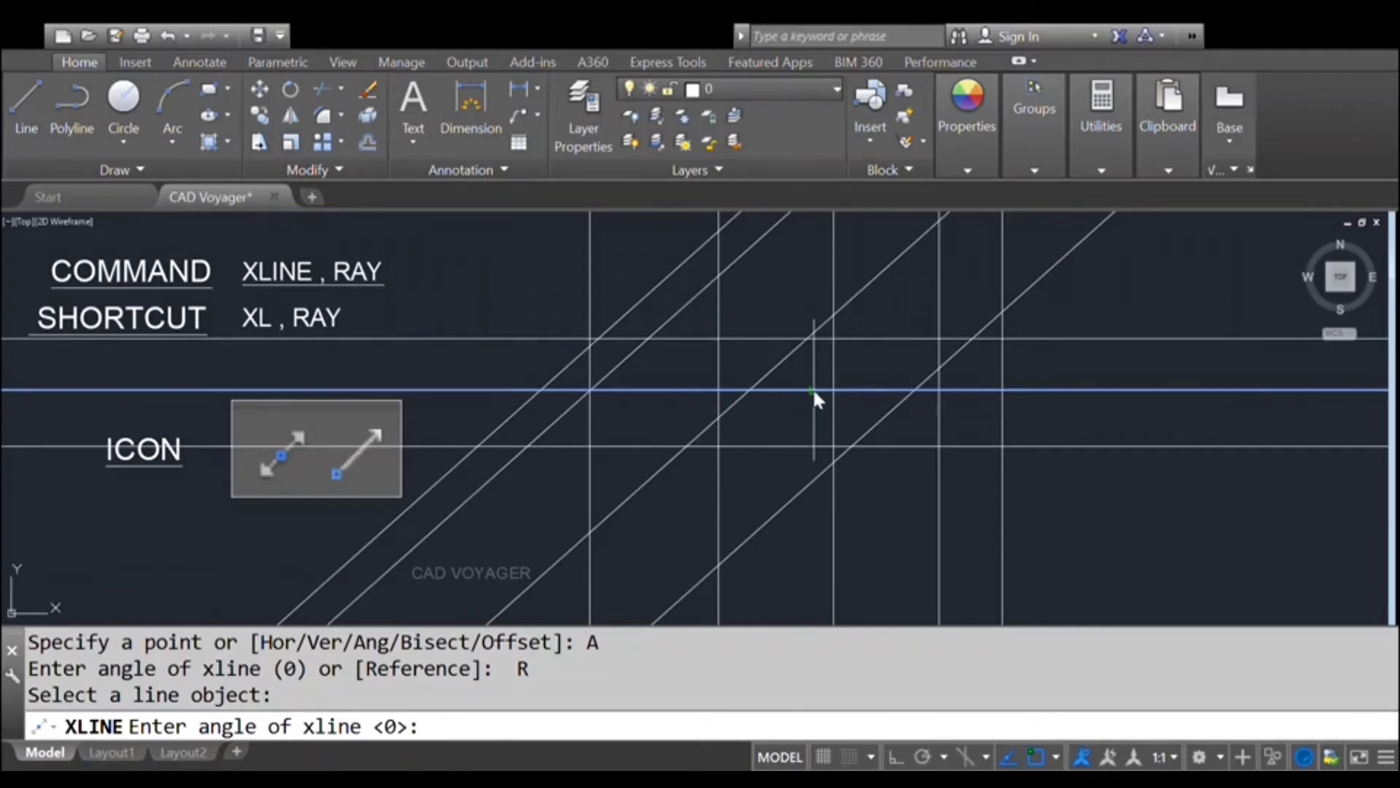
{"action": "type", "text": "45"}
{"action": "key", "text": "Return"}
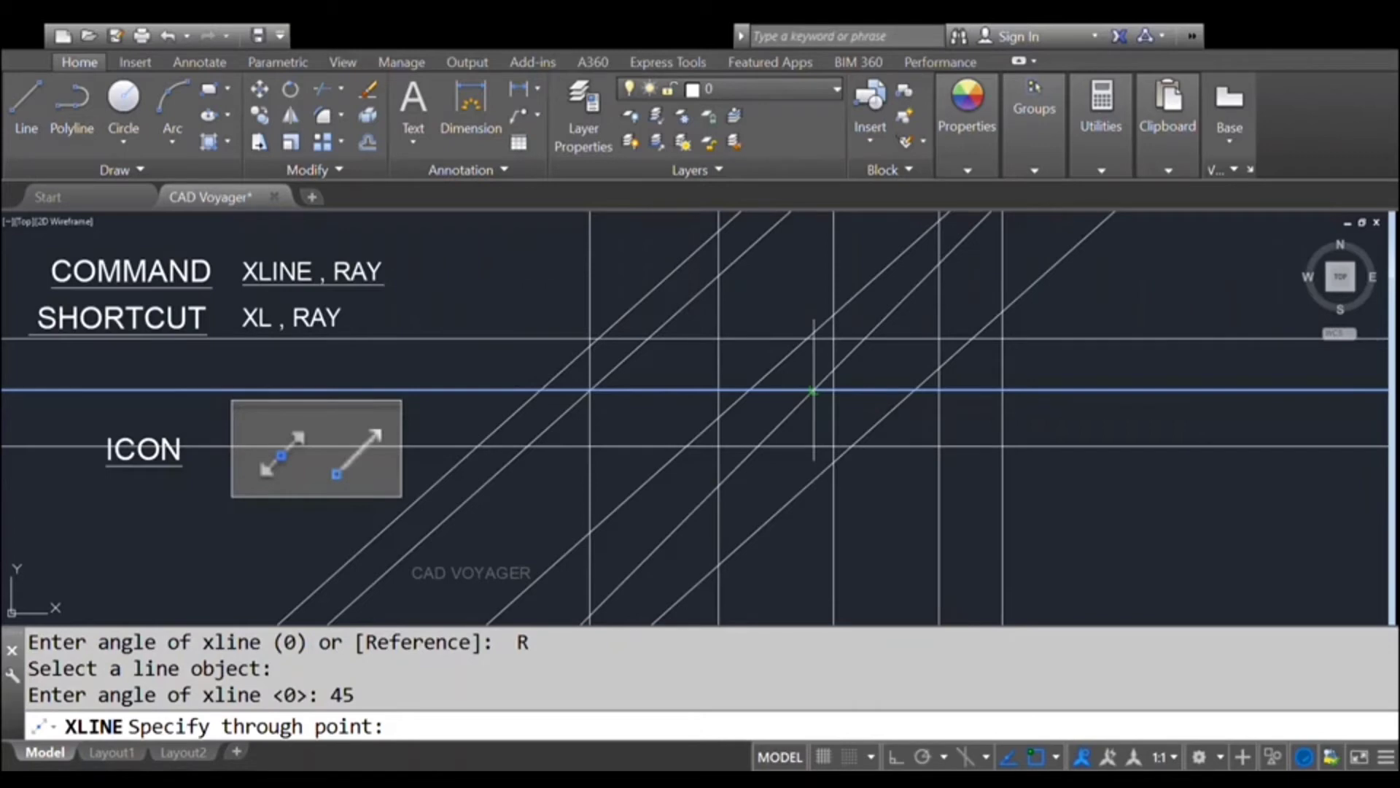
{"action": "left_click", "coordinate": [813, 391]}
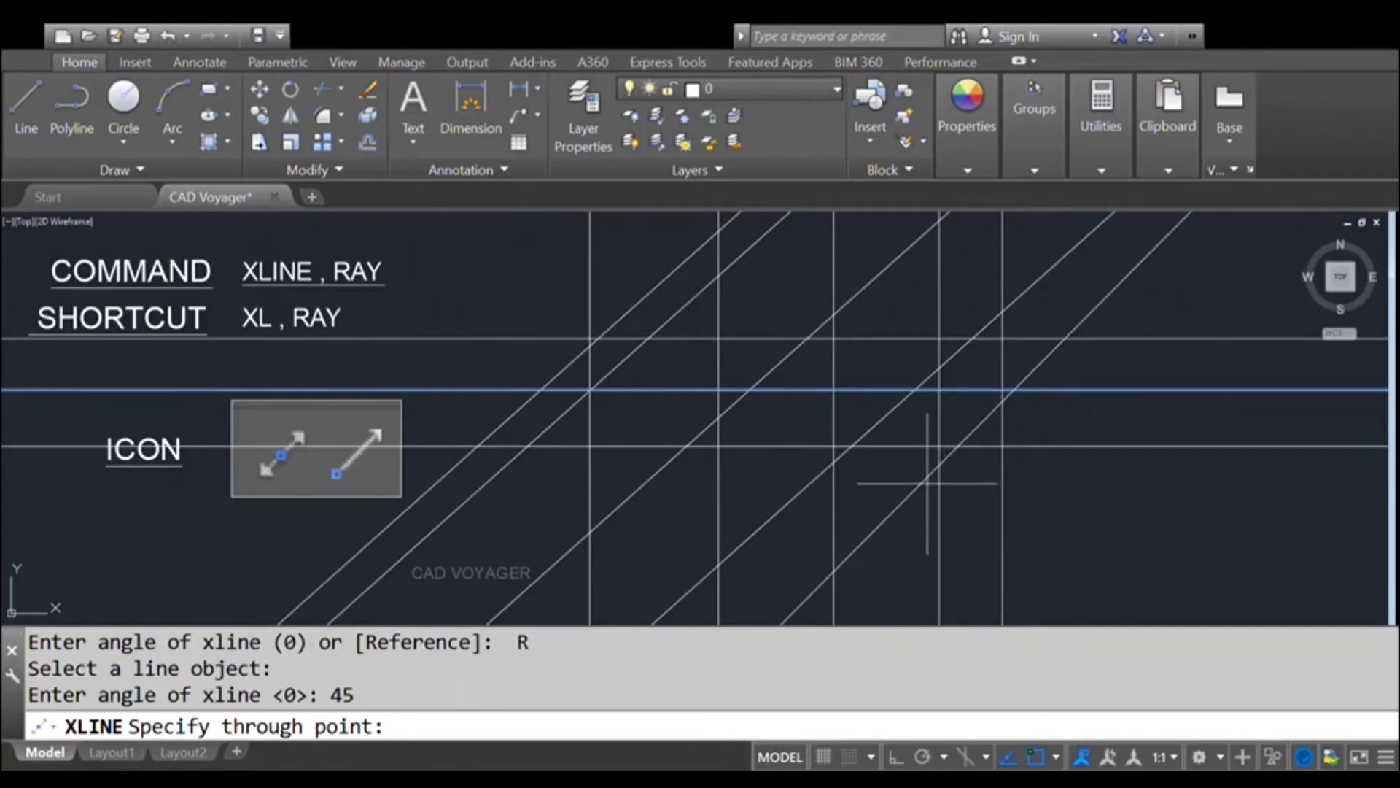
{"action": "left_click", "coordinate": [898, 494]}
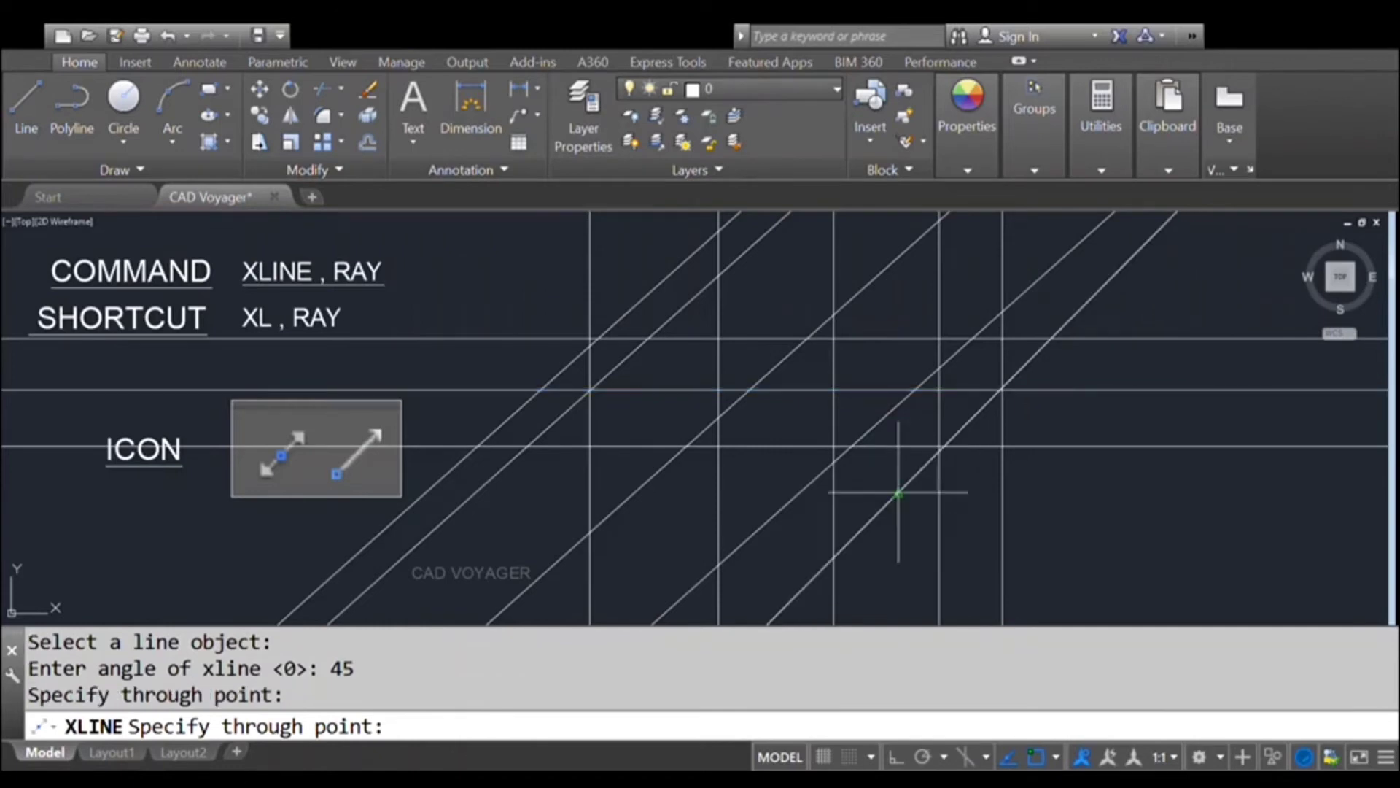
{"action": "left_click", "coordinate": [961, 520]}
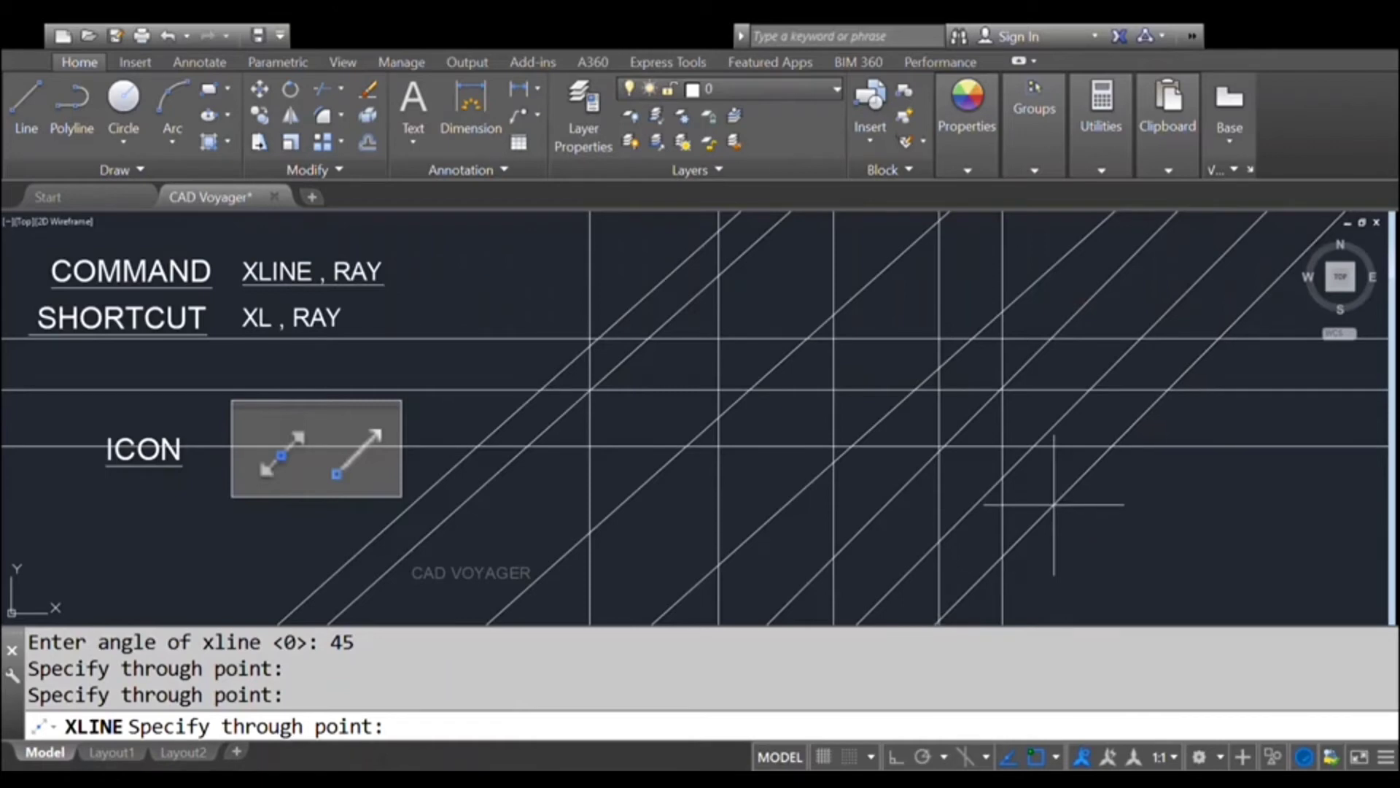
{"action": "key", "text": "Return"}
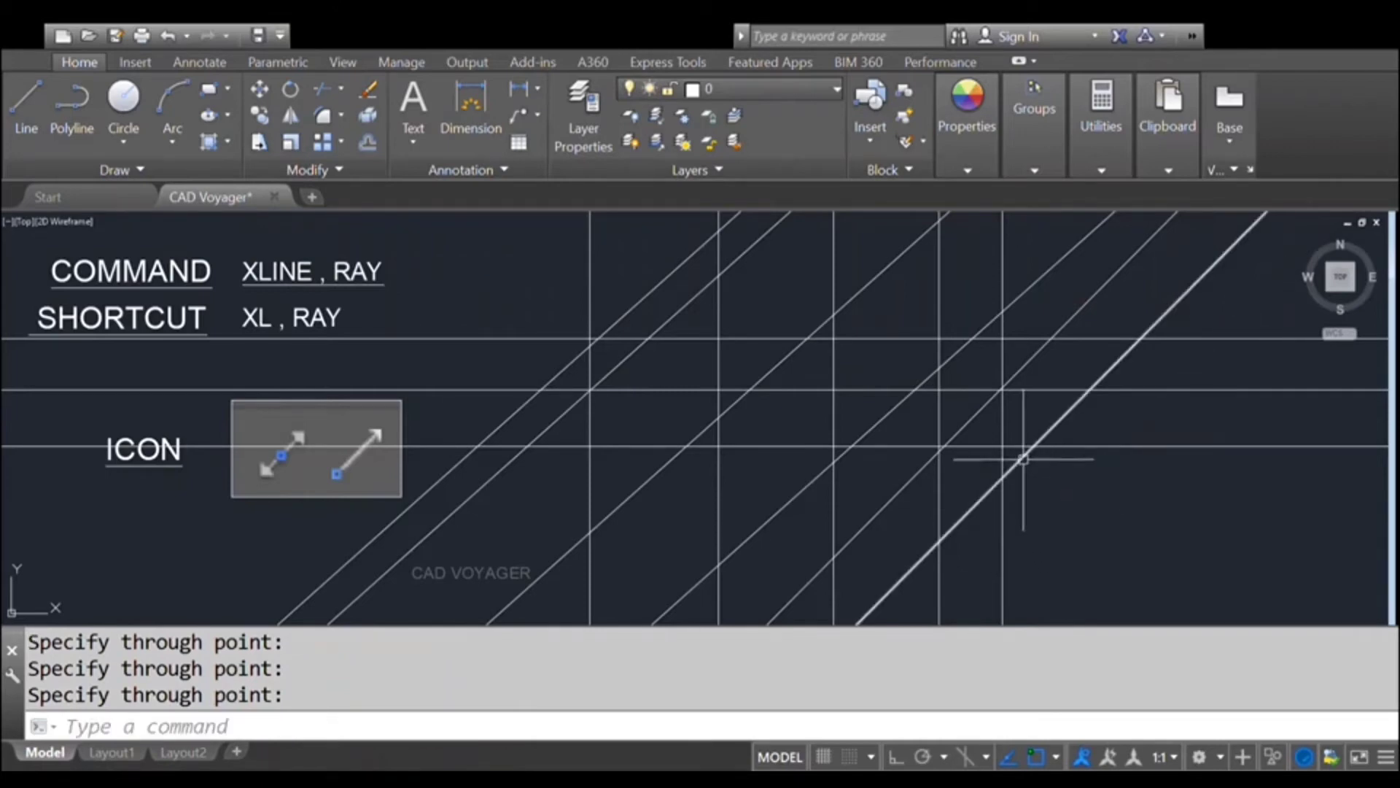
Draw nine construction lines through one common vertex amid the grid using XLINE's Bisect option, picking a different angle end point for each
{"action": "type", "text": "XL"}
{"action": "key", "text": "Return"}
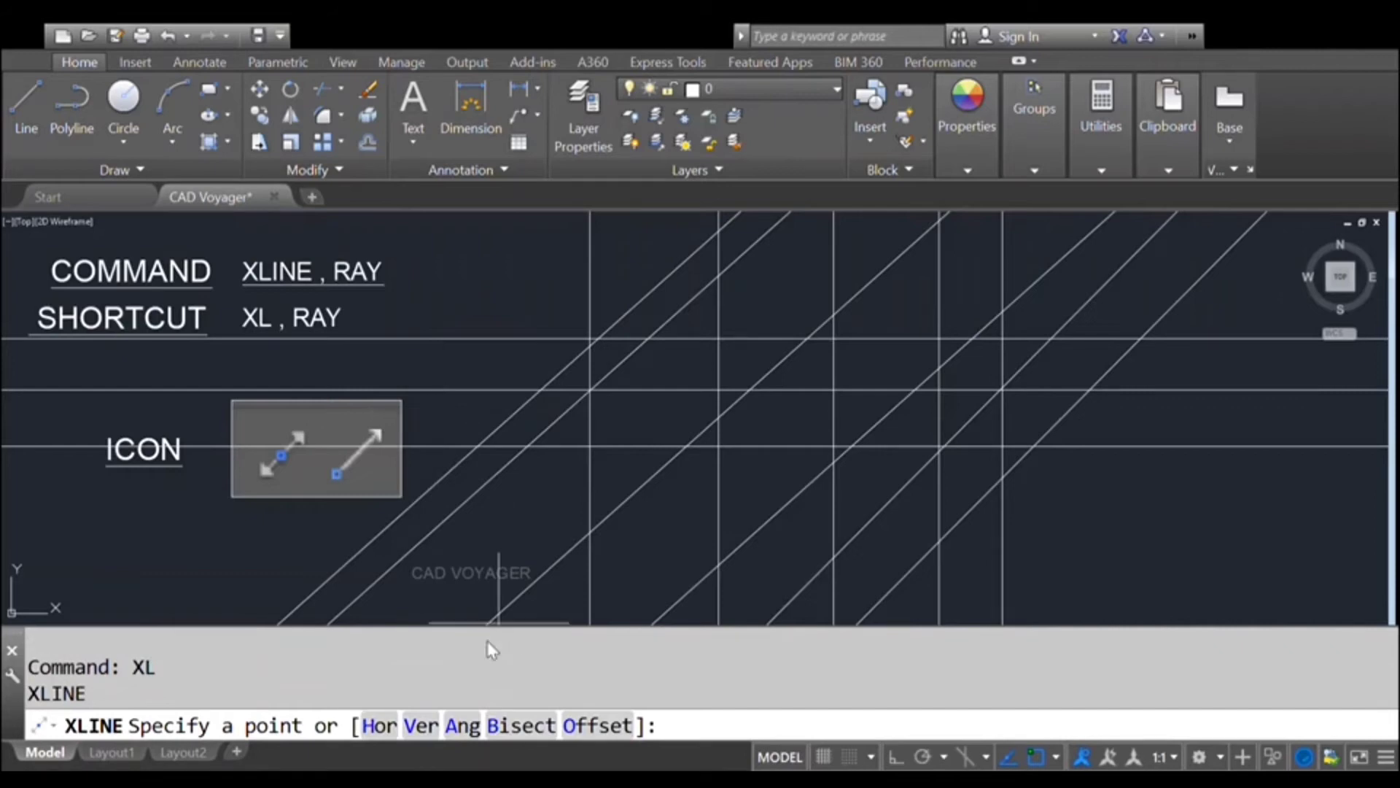
{"action": "left_click", "coordinate": [534, 725]}
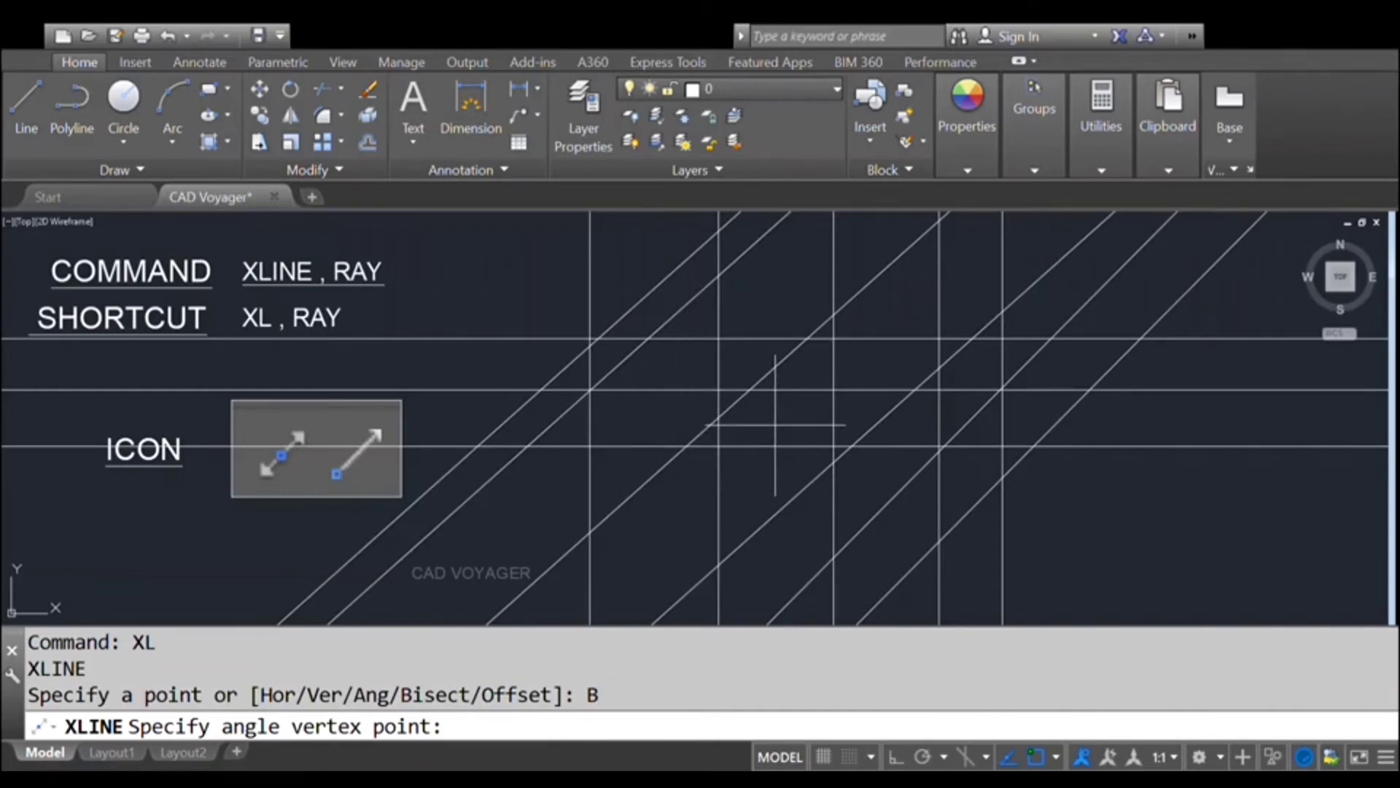
{"action": "left_click", "coordinate": [775, 424]}
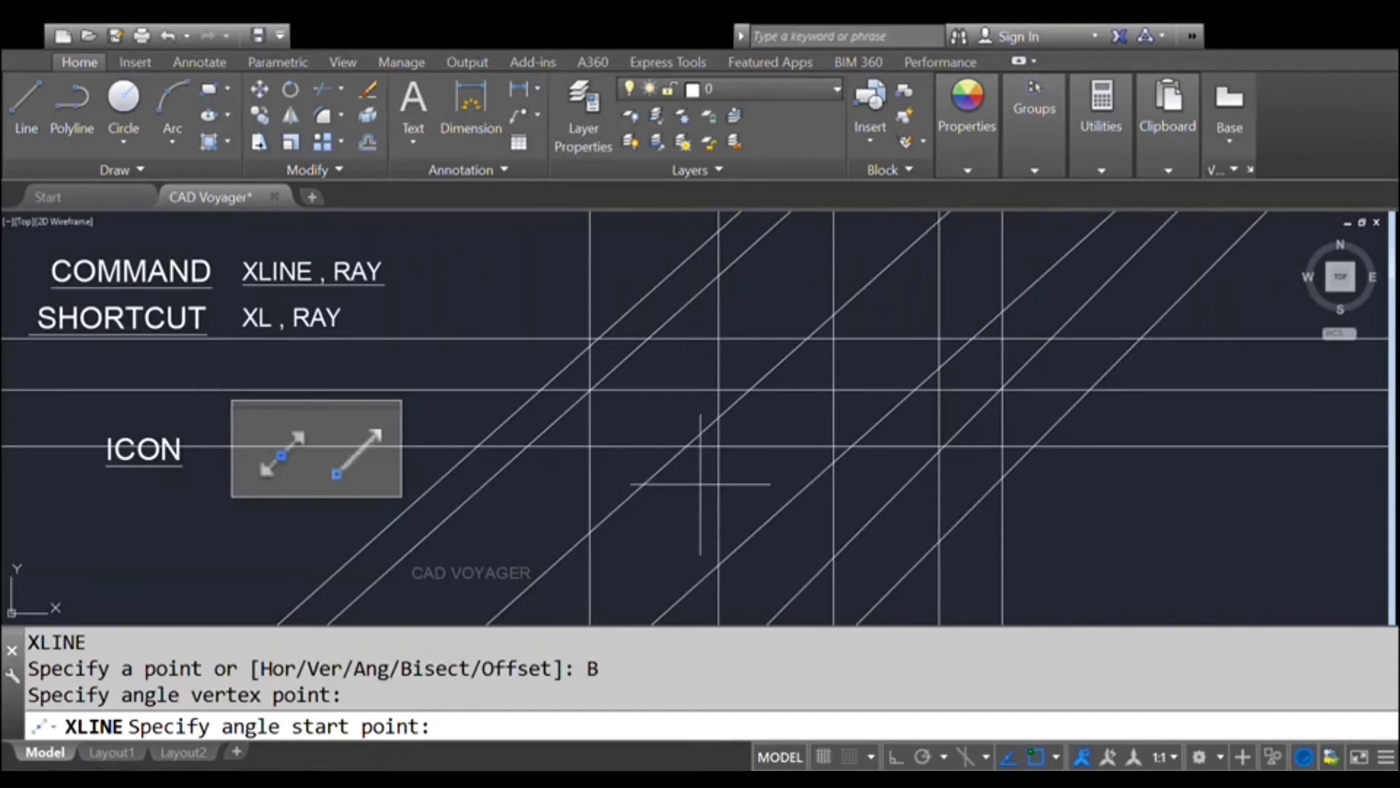
{"action": "left_click", "coordinate": [666, 500]}
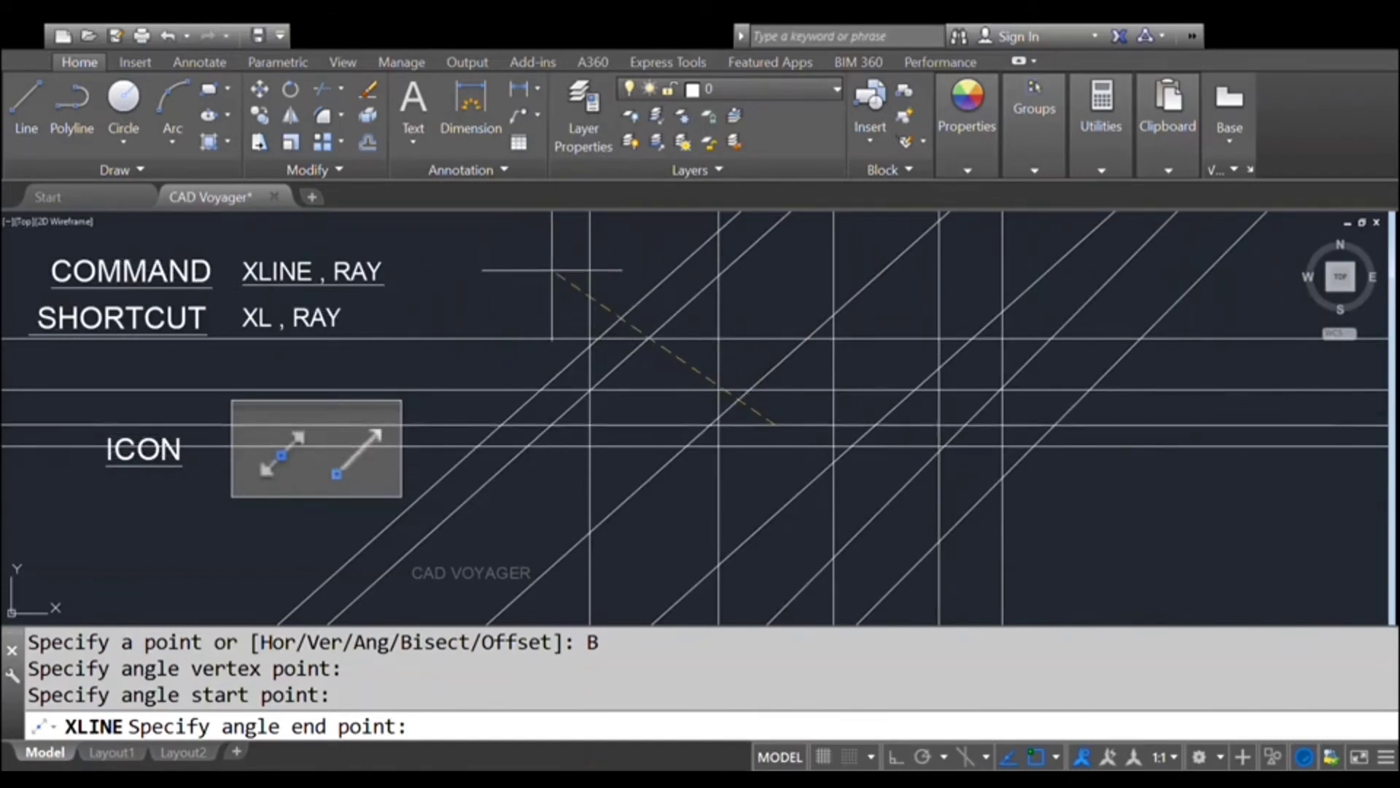
{"action": "left_click", "coordinate": [548, 263]}
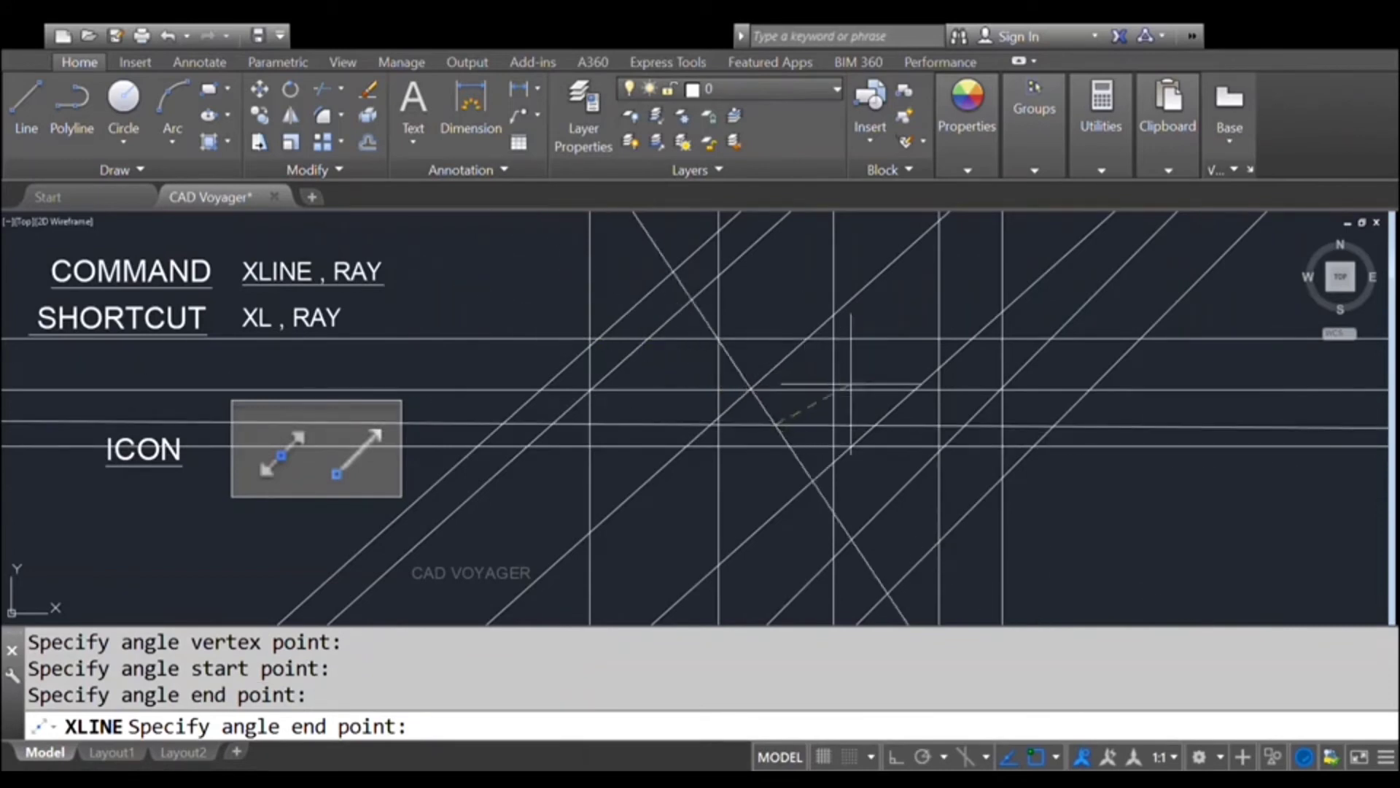
{"action": "left_click", "coordinate": [867, 349]}
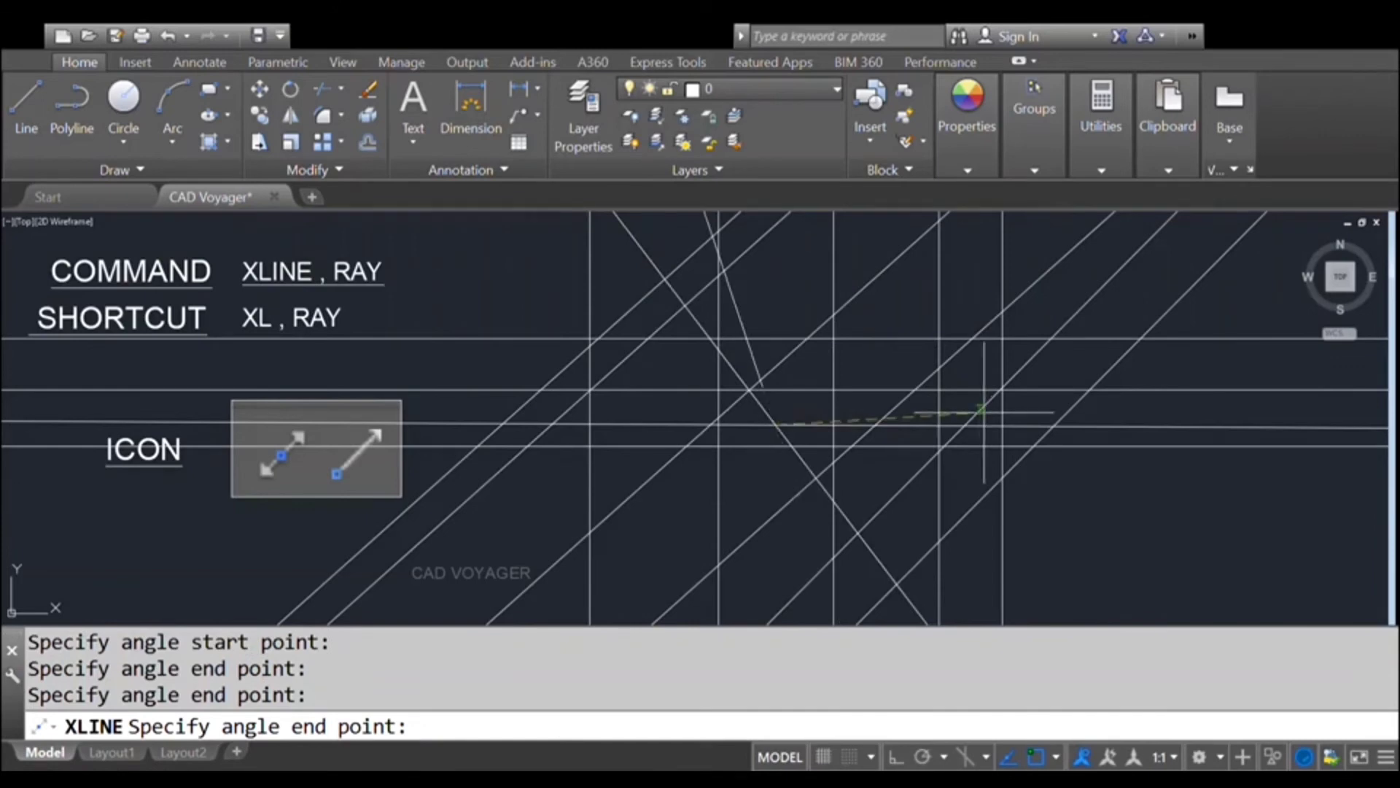
{"action": "left_click", "coordinate": [969, 409]}
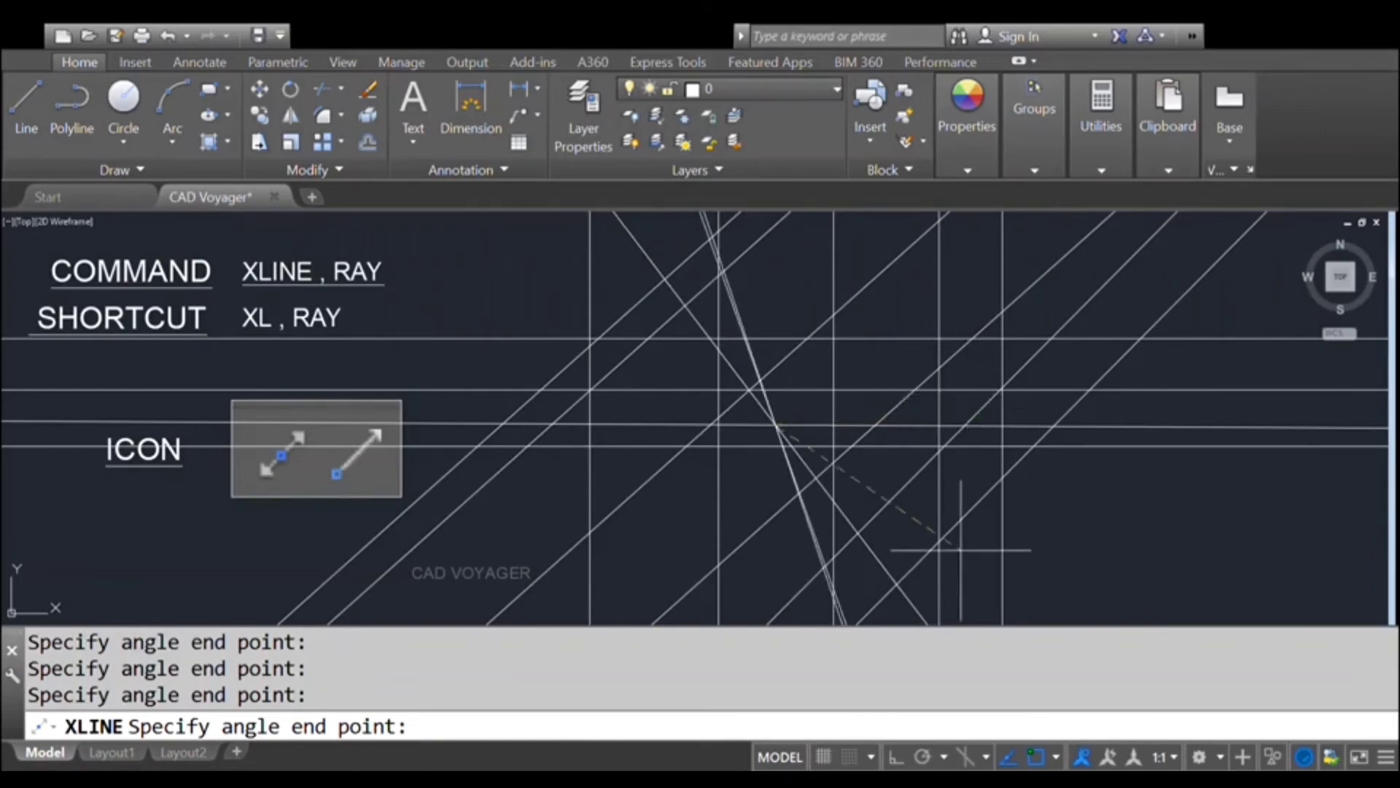
{"action": "left_click", "coordinate": [981, 562]}
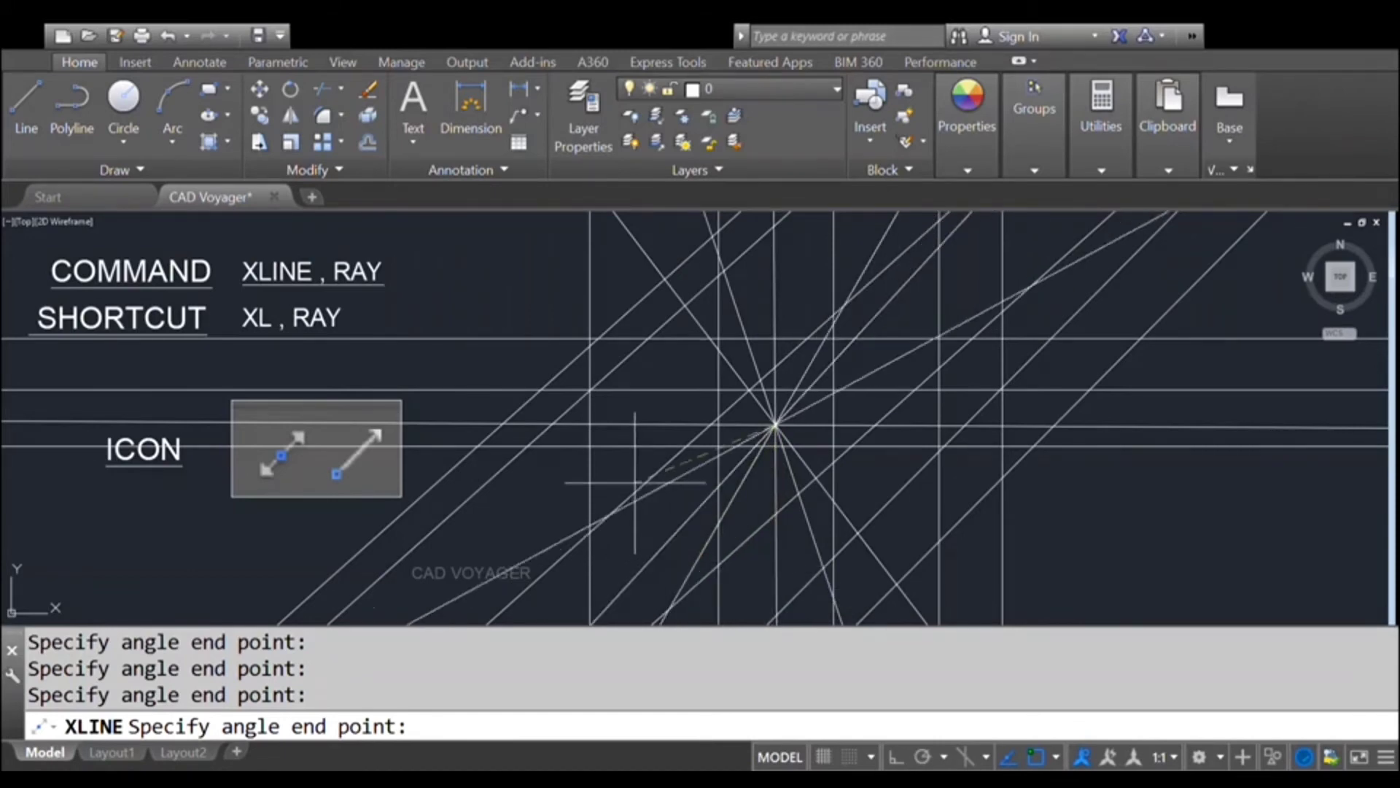
{"action": "left_click", "coordinate": [629, 463]}
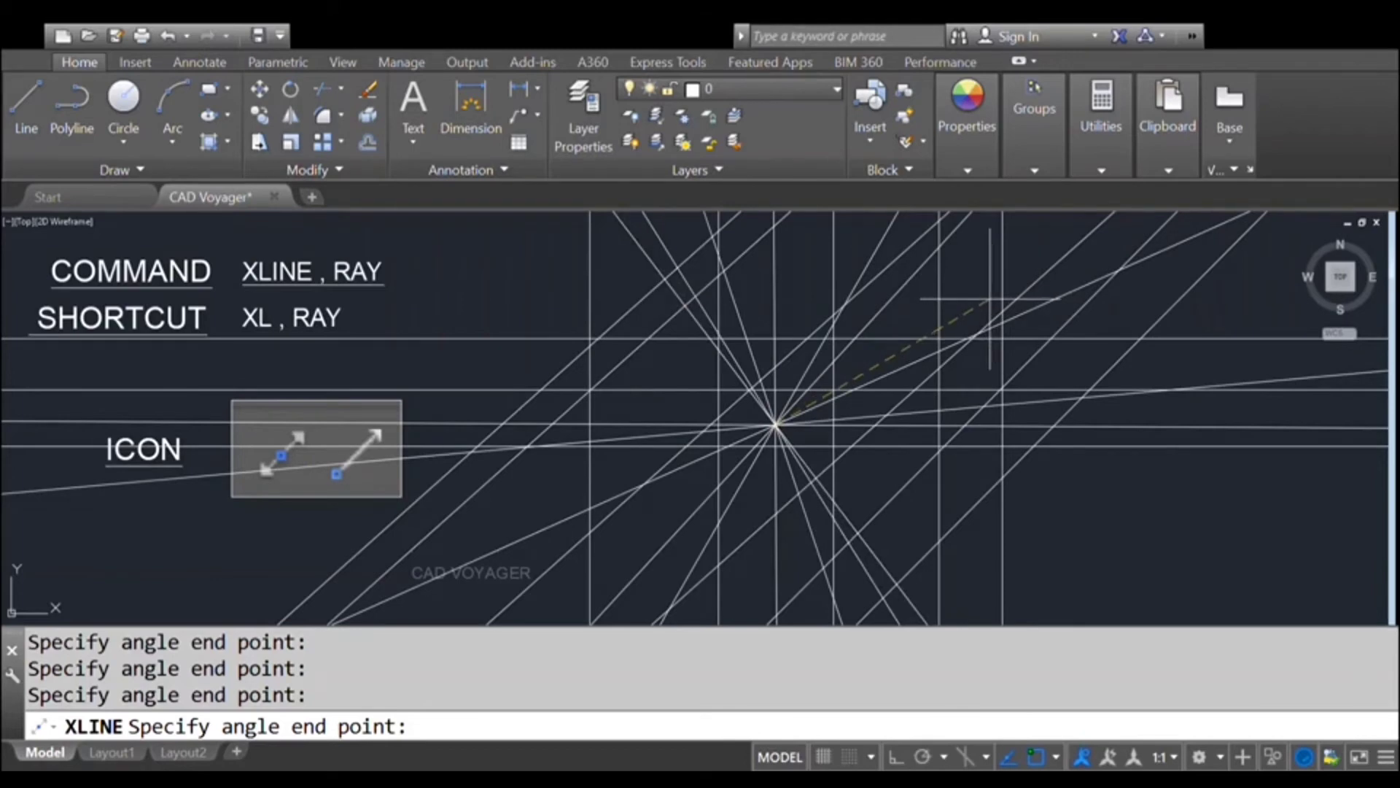
{"action": "key", "text": "Return"}
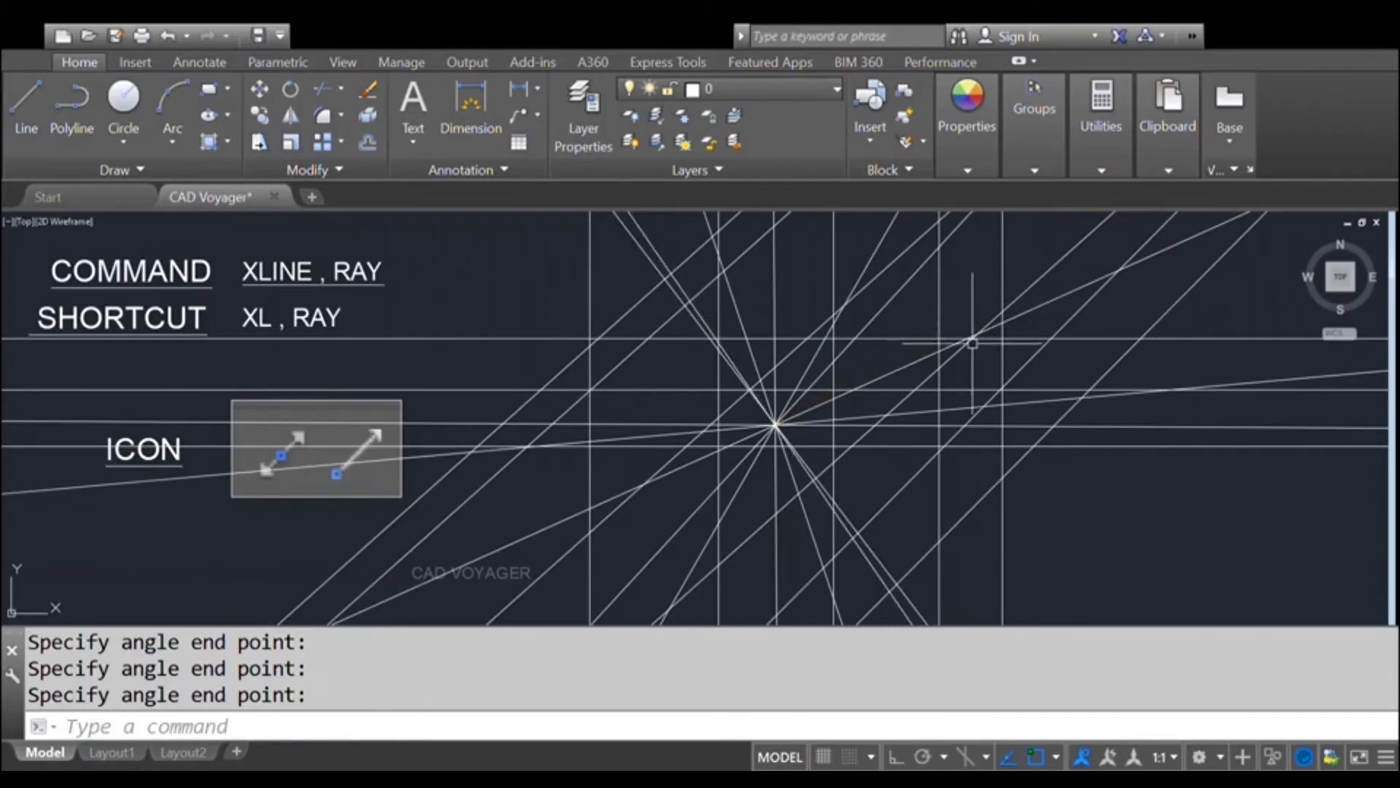
Erase all the horizontal, vertical, sloping and bisecting construction lines beside the notes
{"action": "left_click", "coordinate": [1056, 578]}
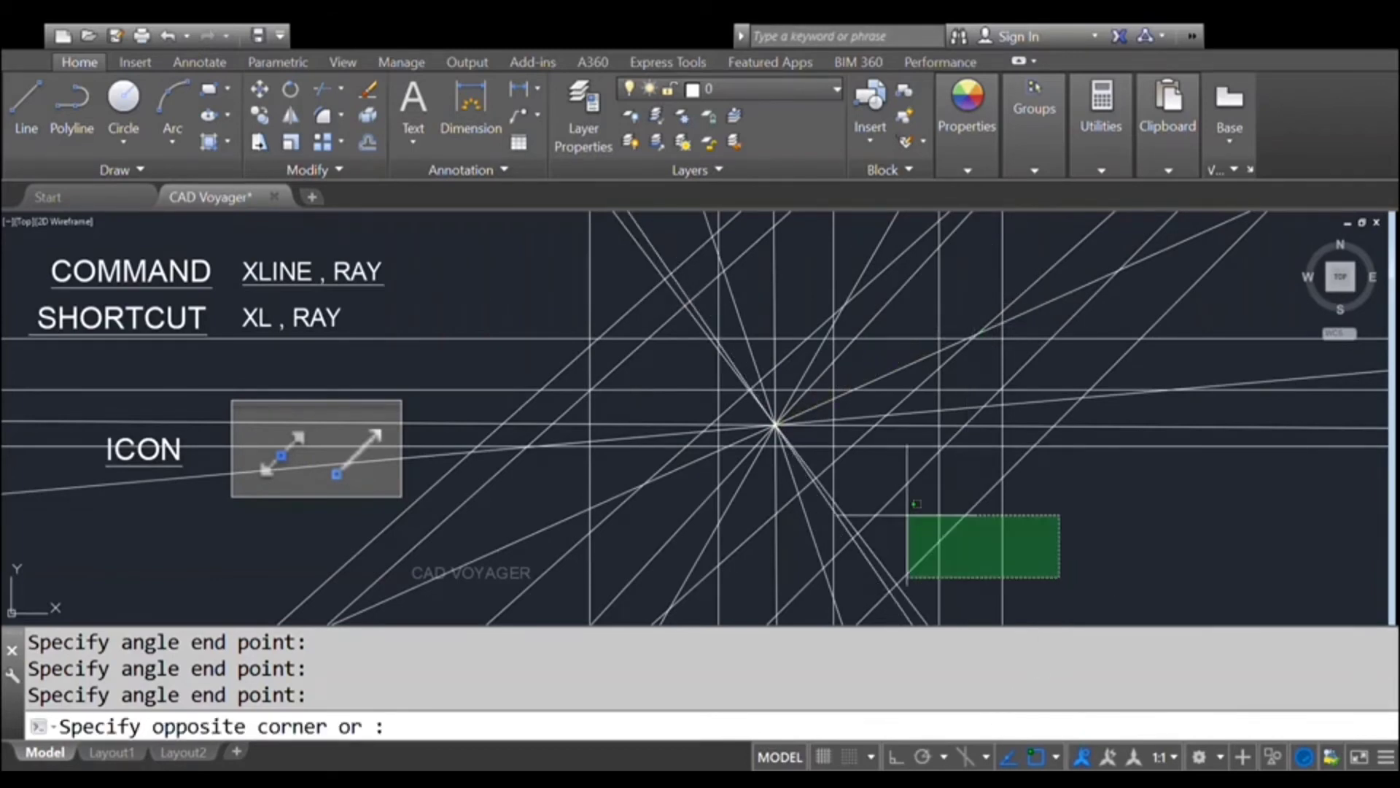
{"action": "left_click", "coordinate": [579, 335]}
{"action": "type", "text": "e"}
{"action": "key", "text": "Return"}
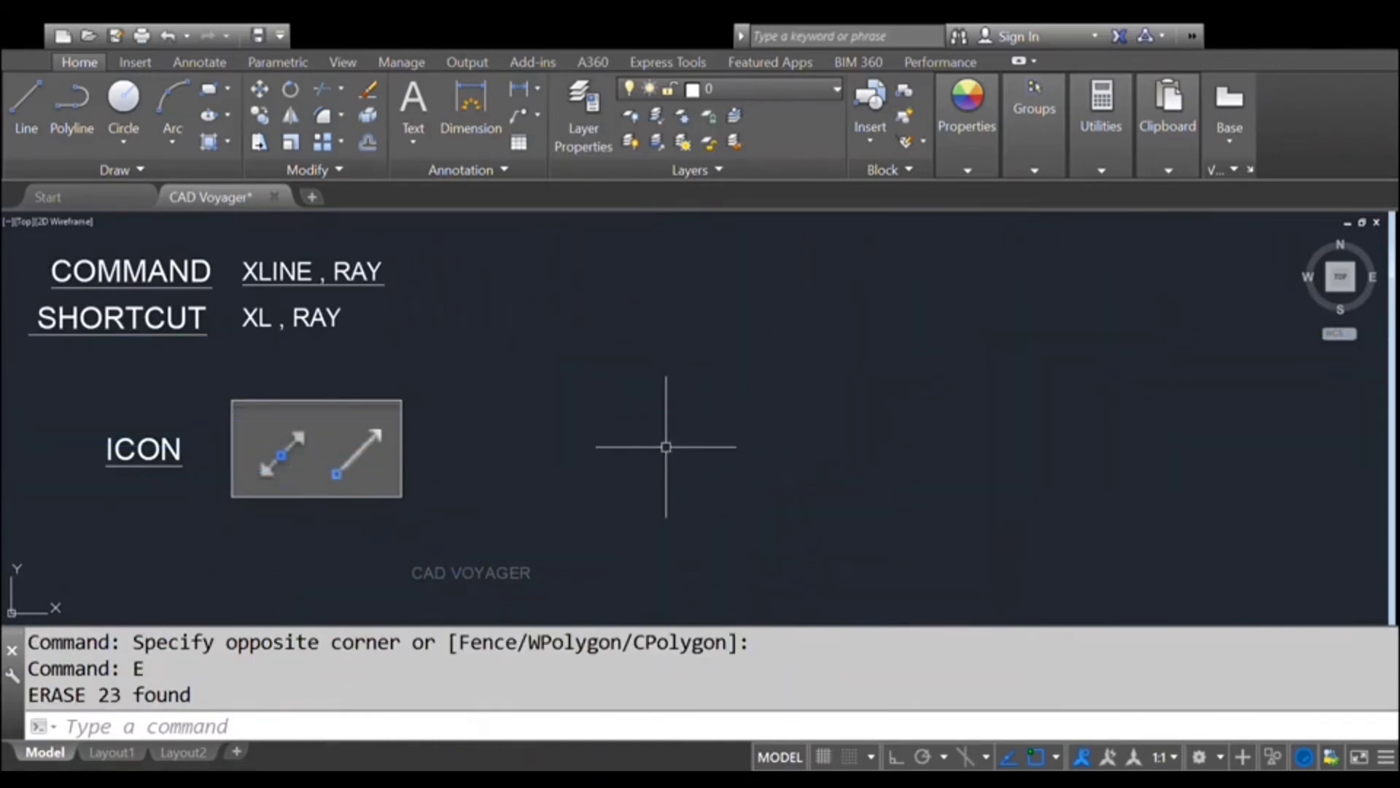
{"action": "type", "text": "xl"}
{"action": "key", "text": "Return"}
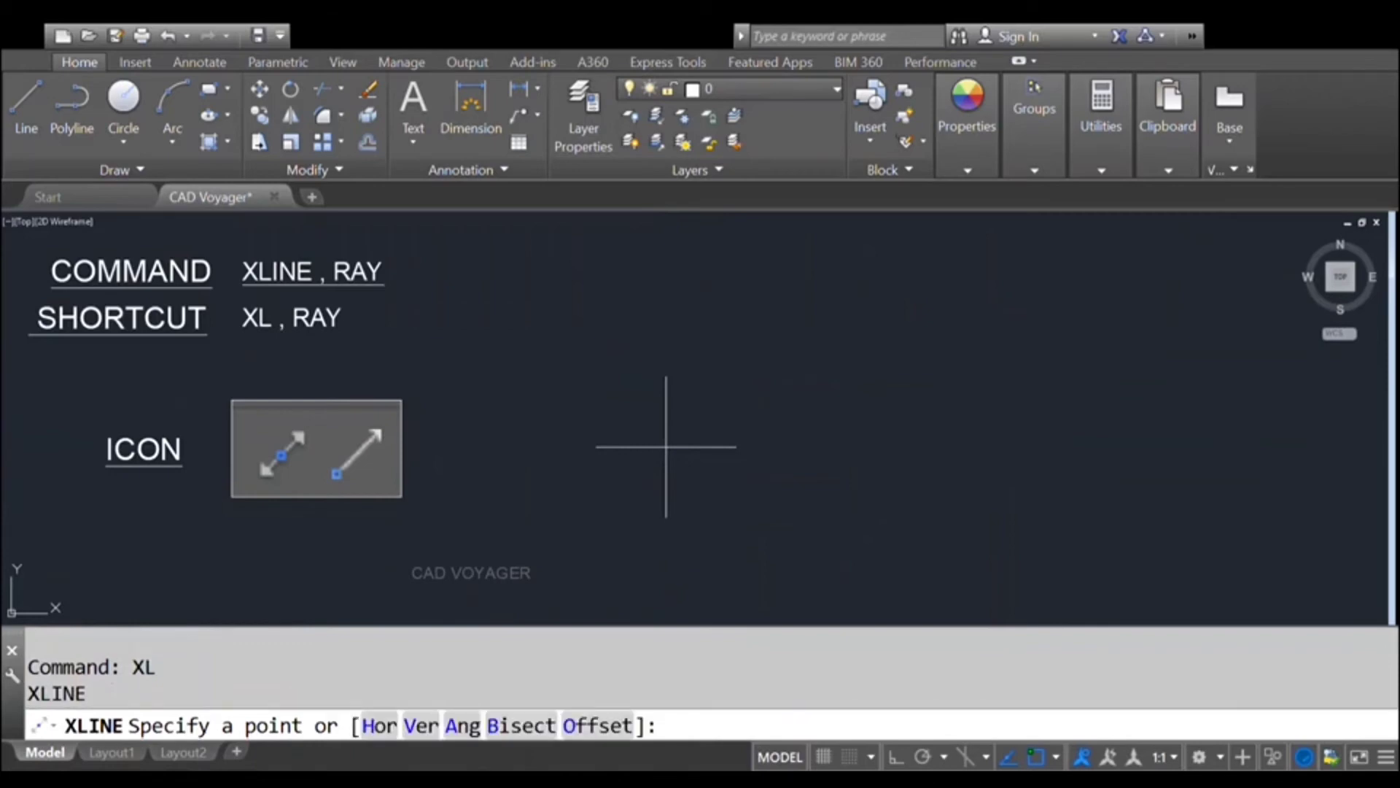
{"action": "left_click", "coordinate": [592, 724]}
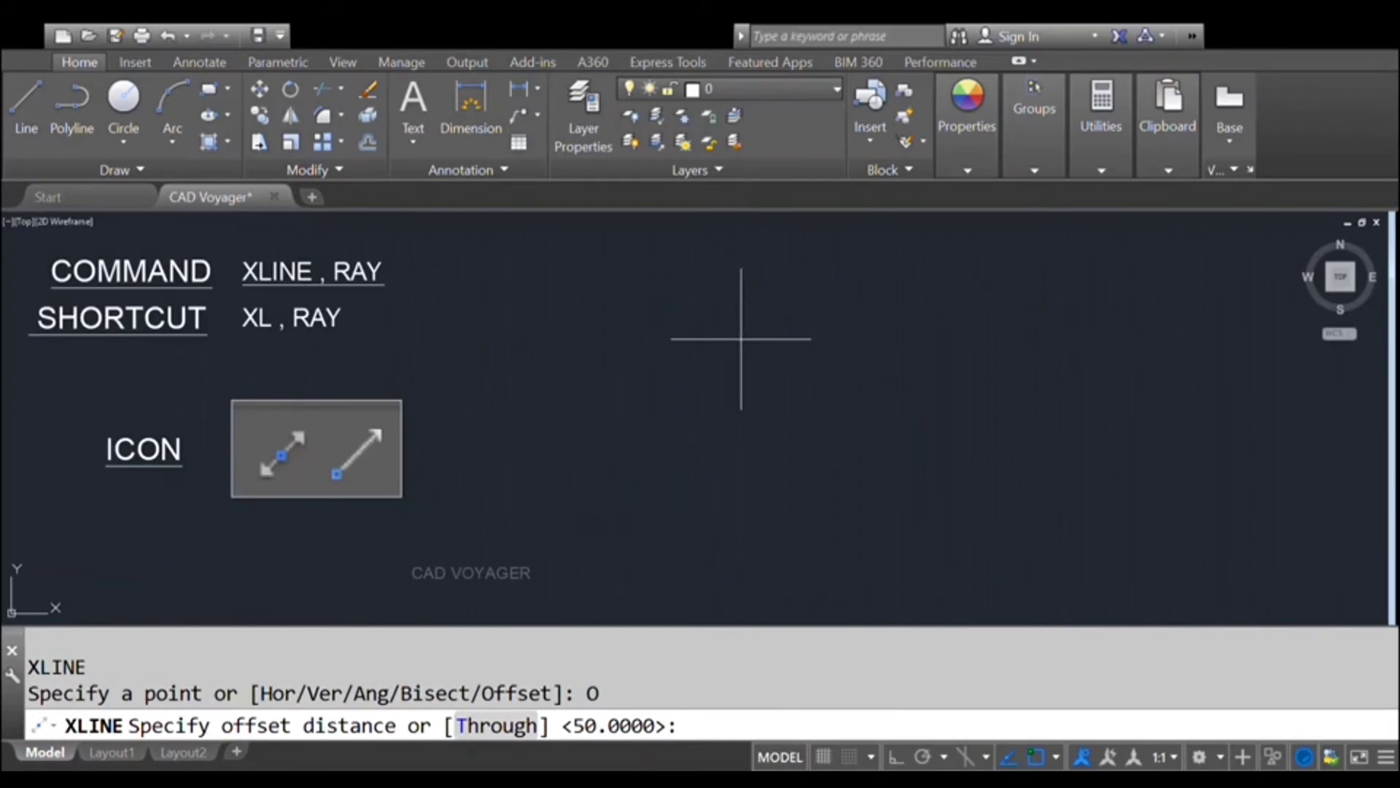
{"action": "key", "text": "Escape"}
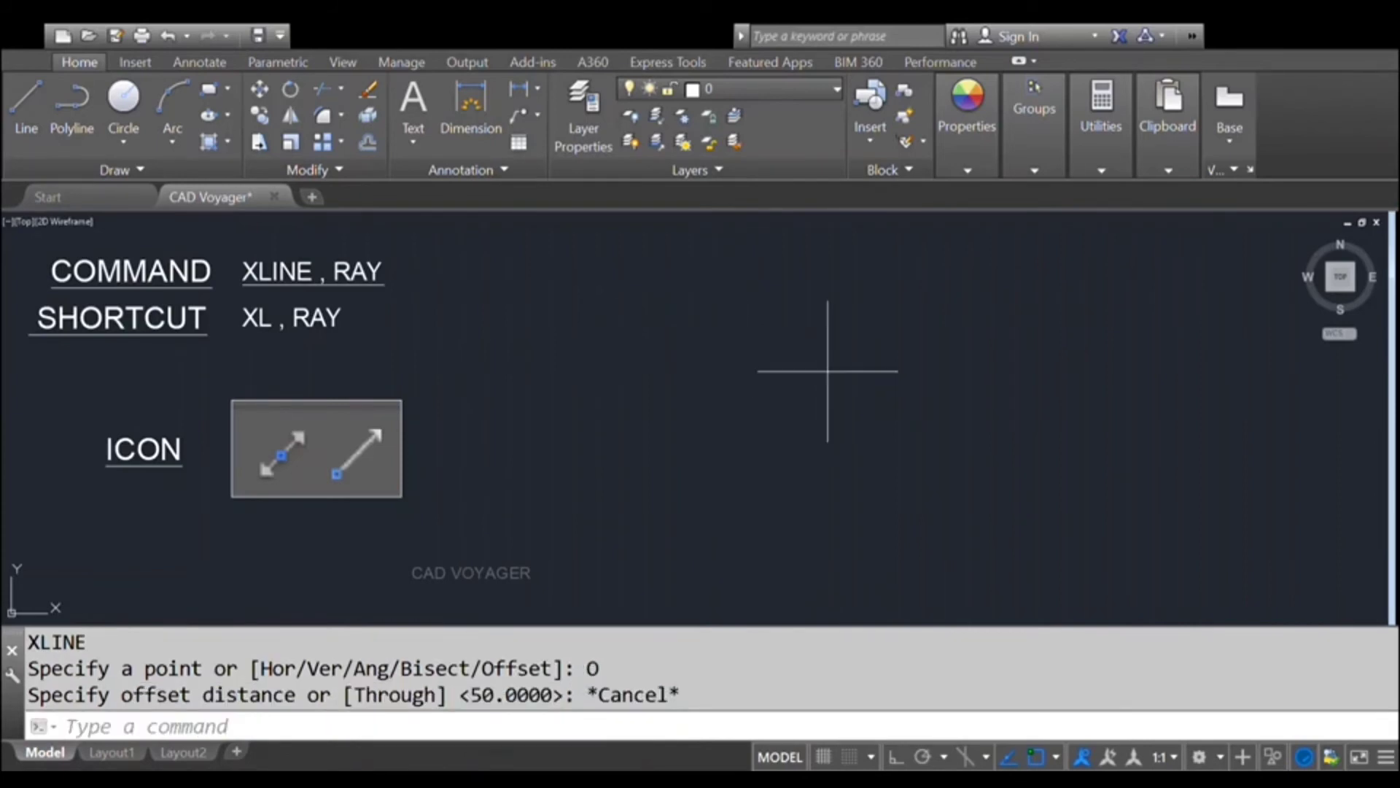
Draw a single sloping line in the empty area beside the notes
{"action": "type", "text": "L"}
{"action": "key", "text": "Return"}
{"action": "left_click", "coordinate": [1095, 291]}
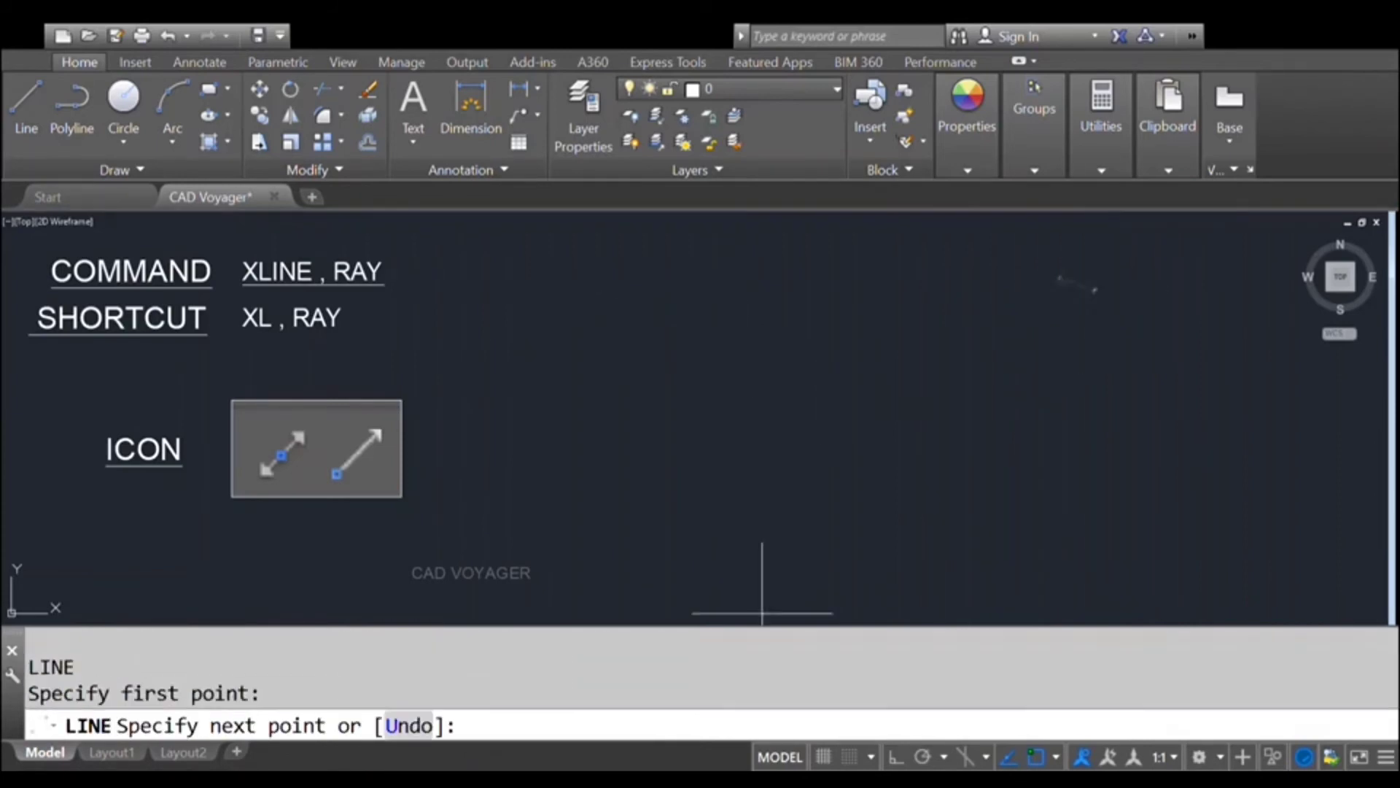
{"action": "left_click", "coordinate": [762, 569]}
{"action": "key", "text": "Return"}
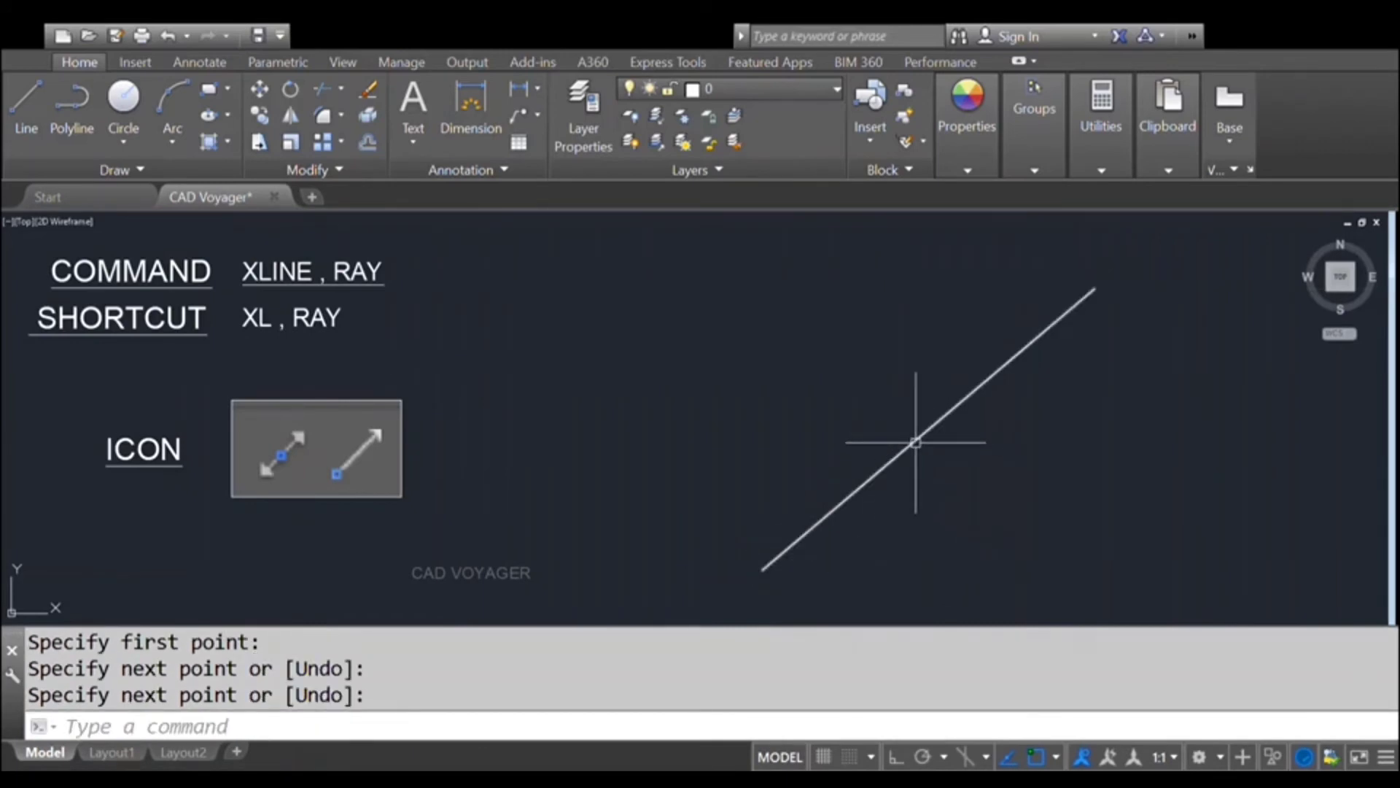
Draw two parallel construction lines above the sloping line using XLINE's Offset option at a distance of 50, offsetting the second from the first
{"action": "type", "text": "XL"}
{"action": "key", "text": "Return"}
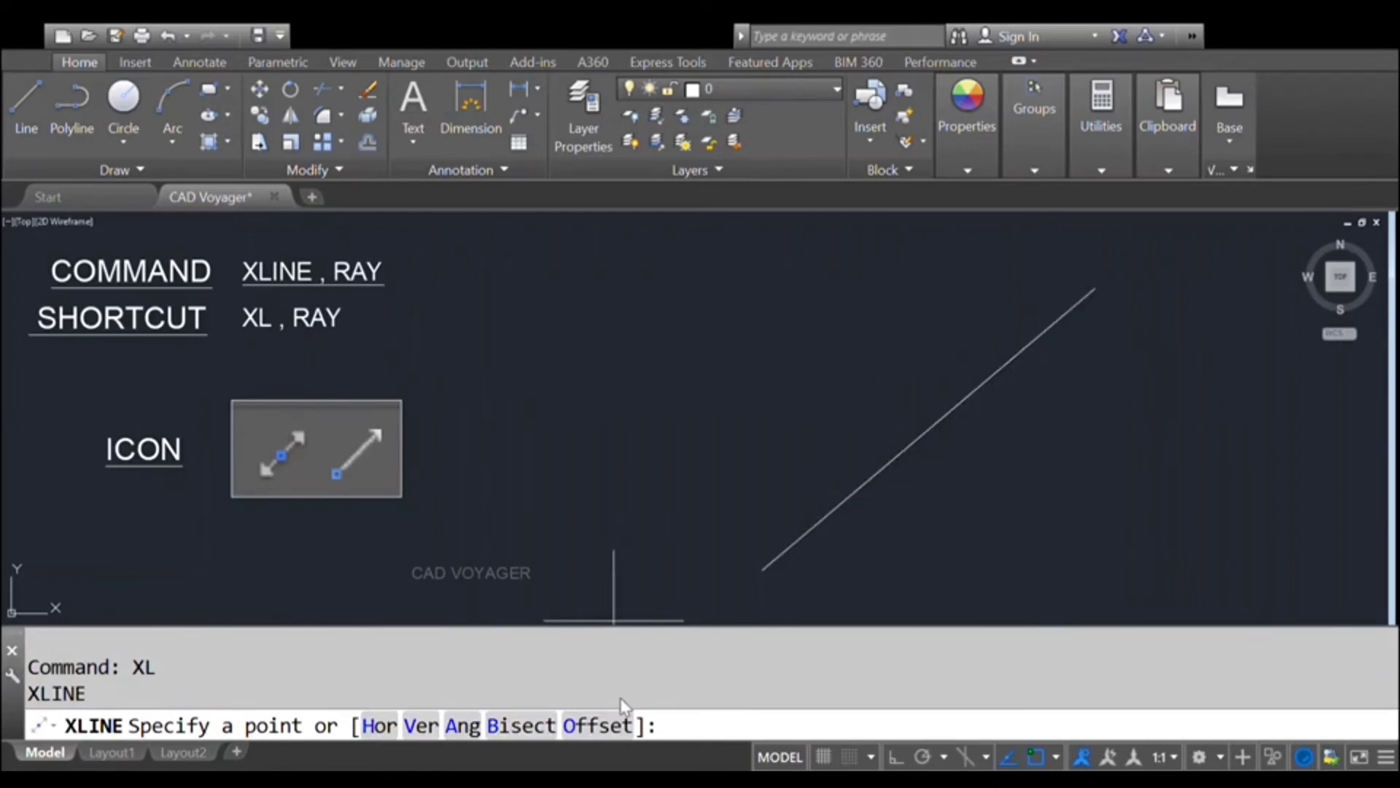
{"action": "left_click", "coordinate": [599, 727]}
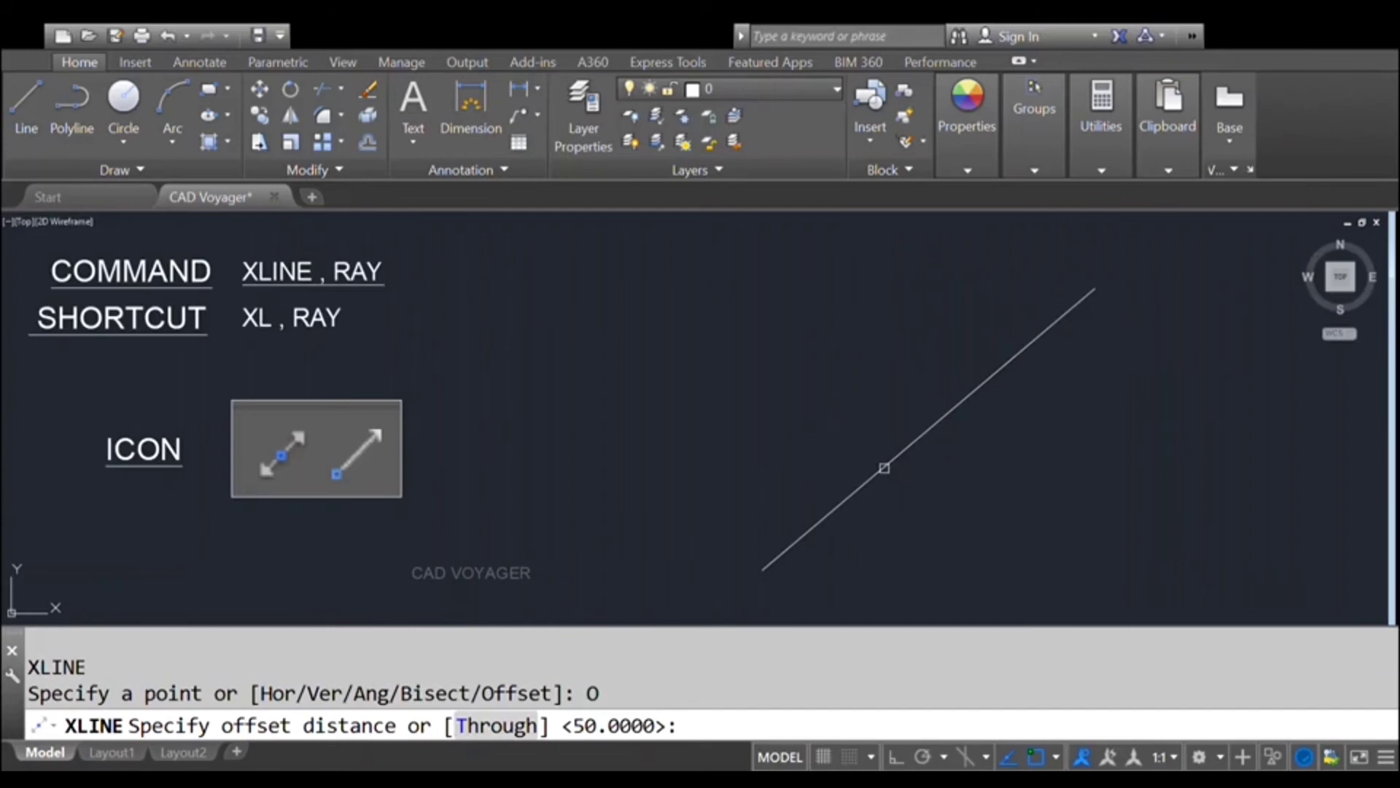
{"action": "key", "text": "Return"}
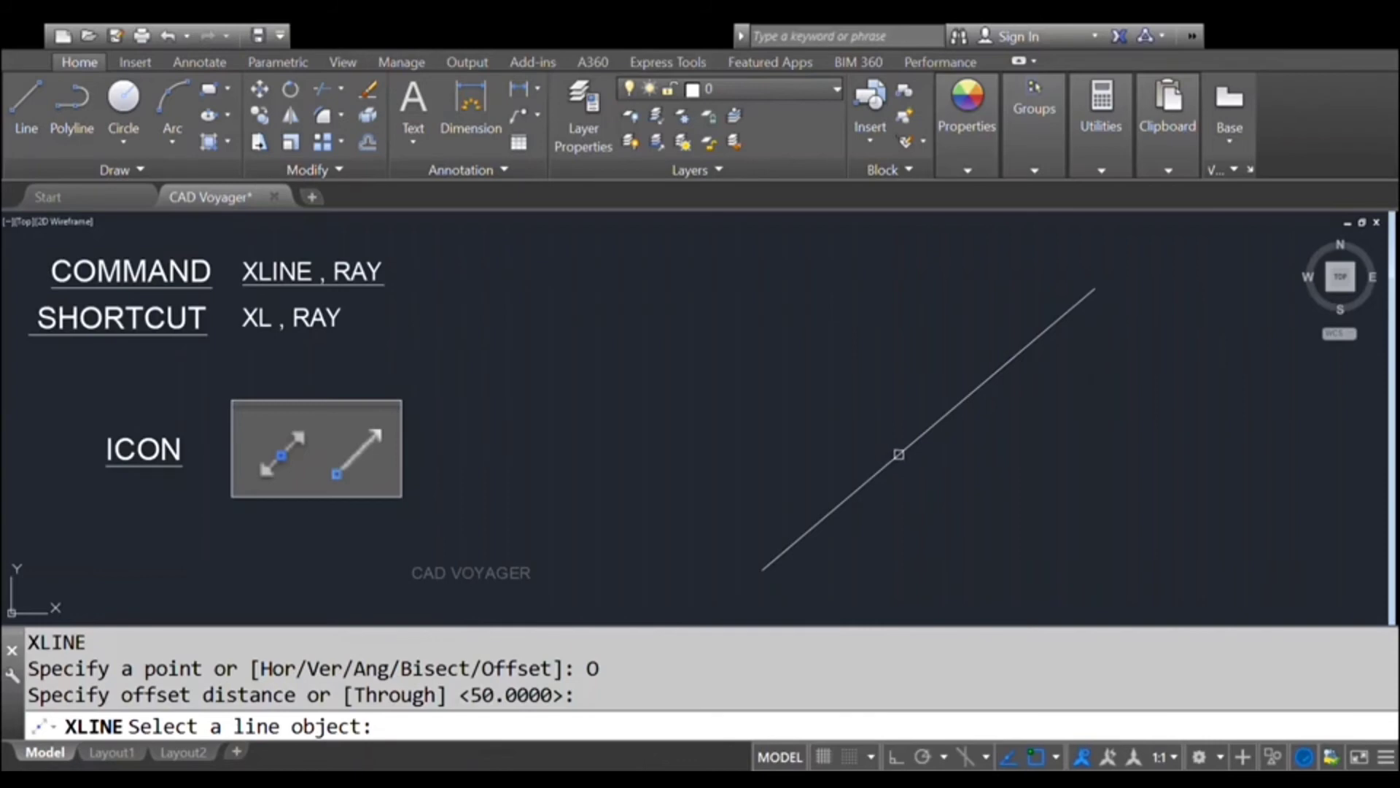
{"action": "left_click", "coordinate": [899, 454]}
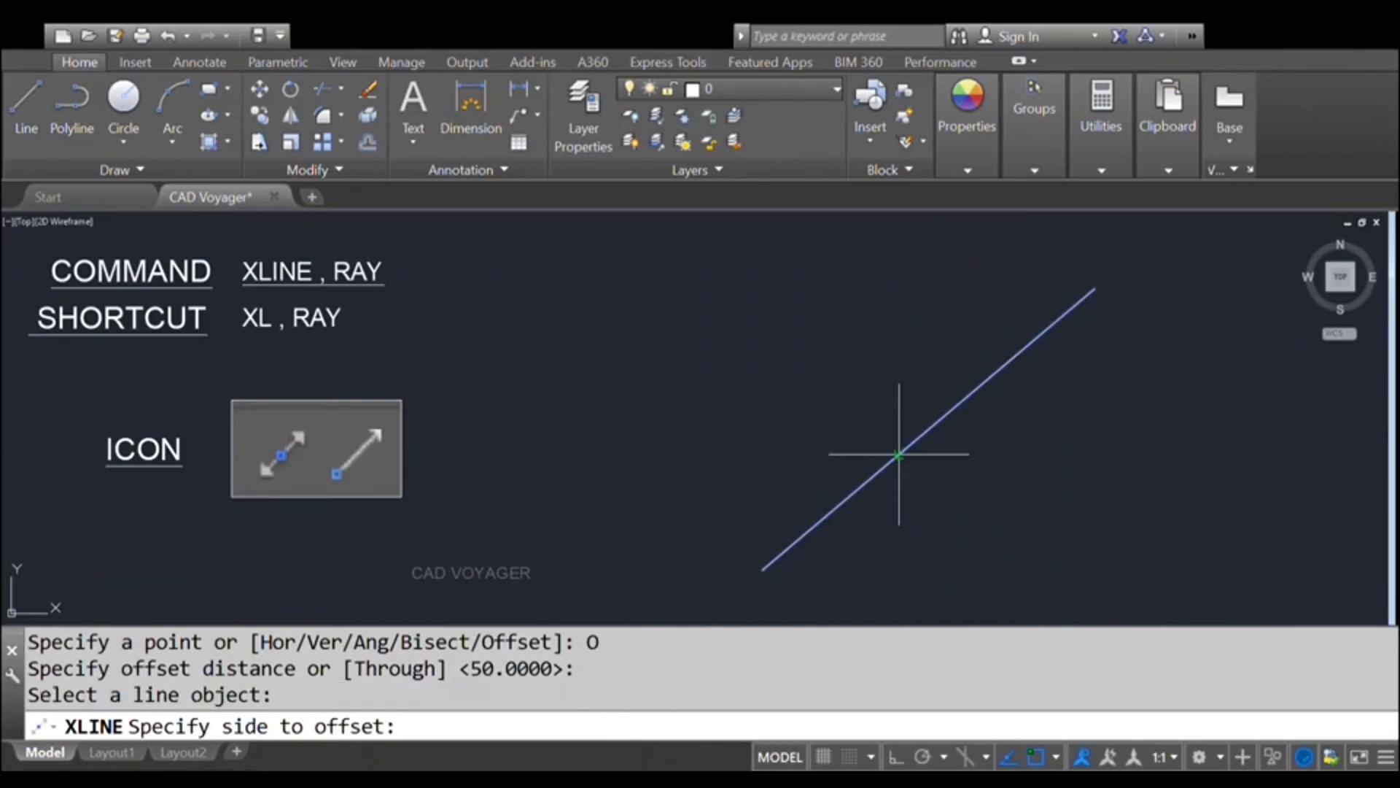
{"action": "left_click", "coordinate": [842, 387]}
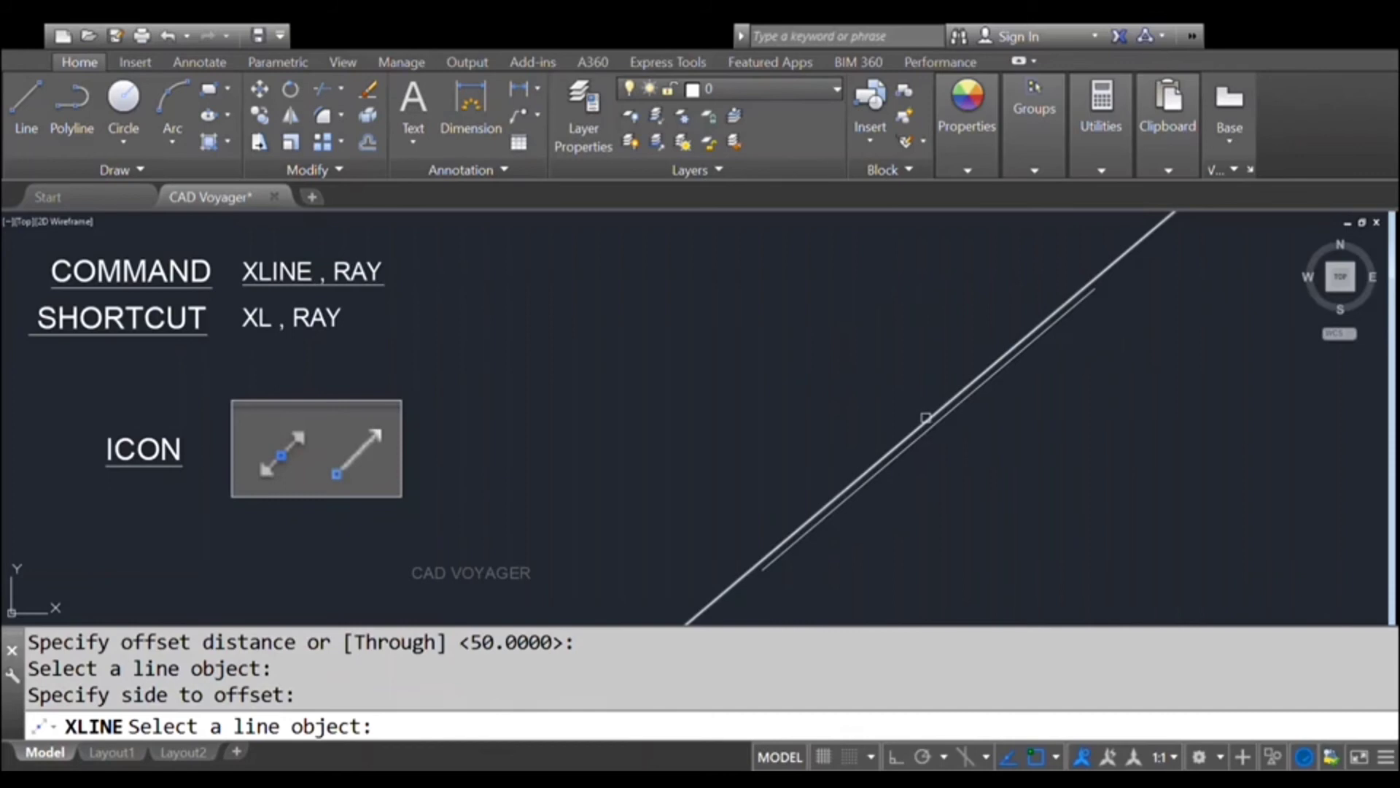
{"action": "left_click", "coordinate": [926, 417]}
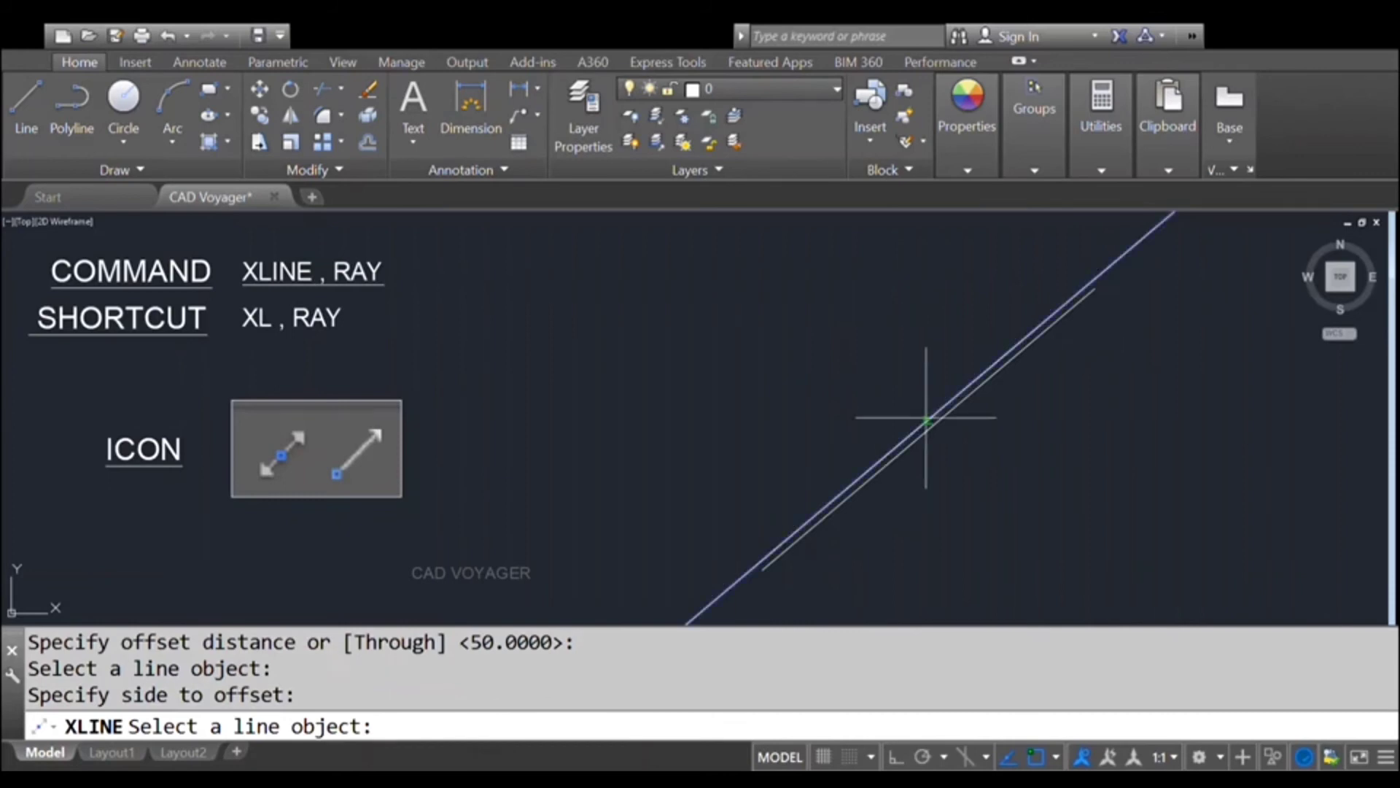
{"action": "left_click", "coordinate": [882, 394]}
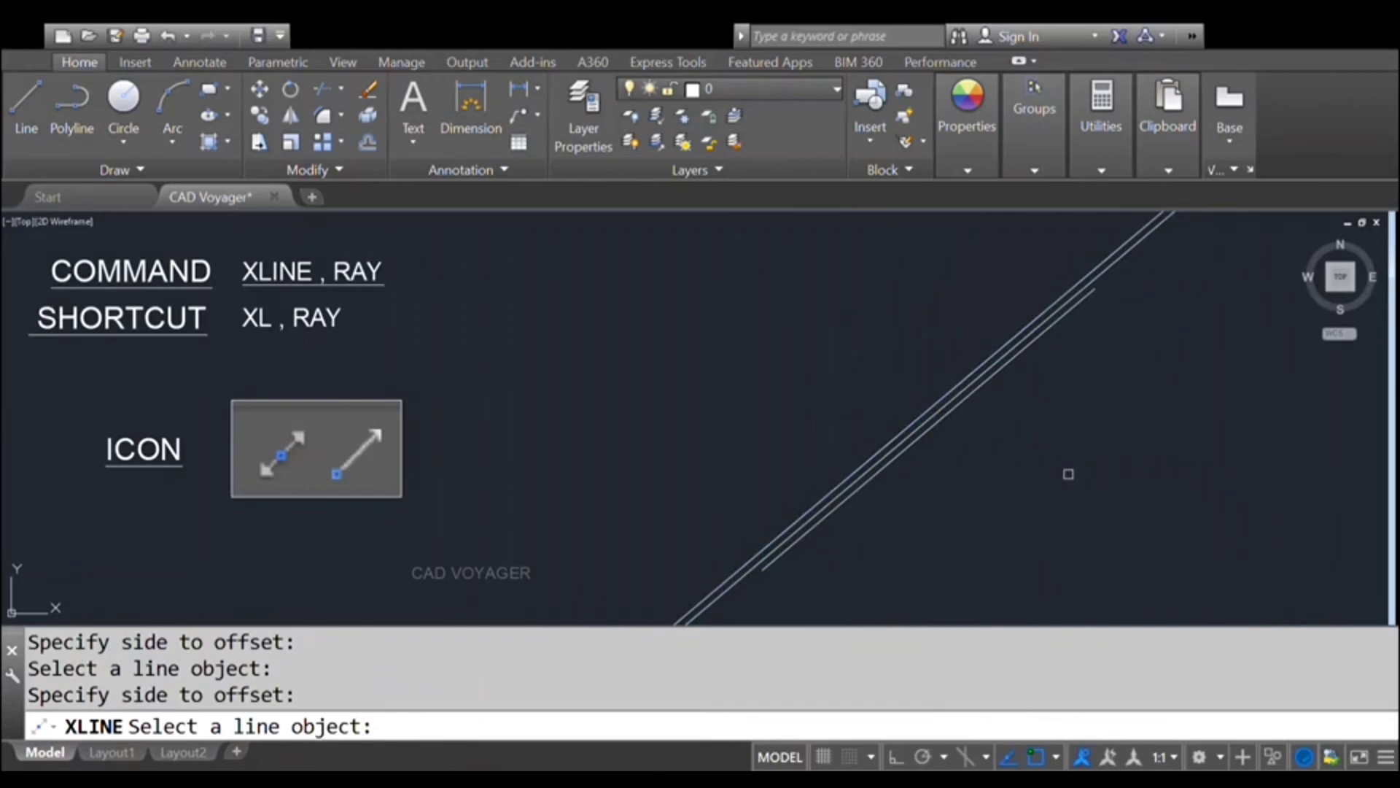
{"action": "key", "text": "Return"}
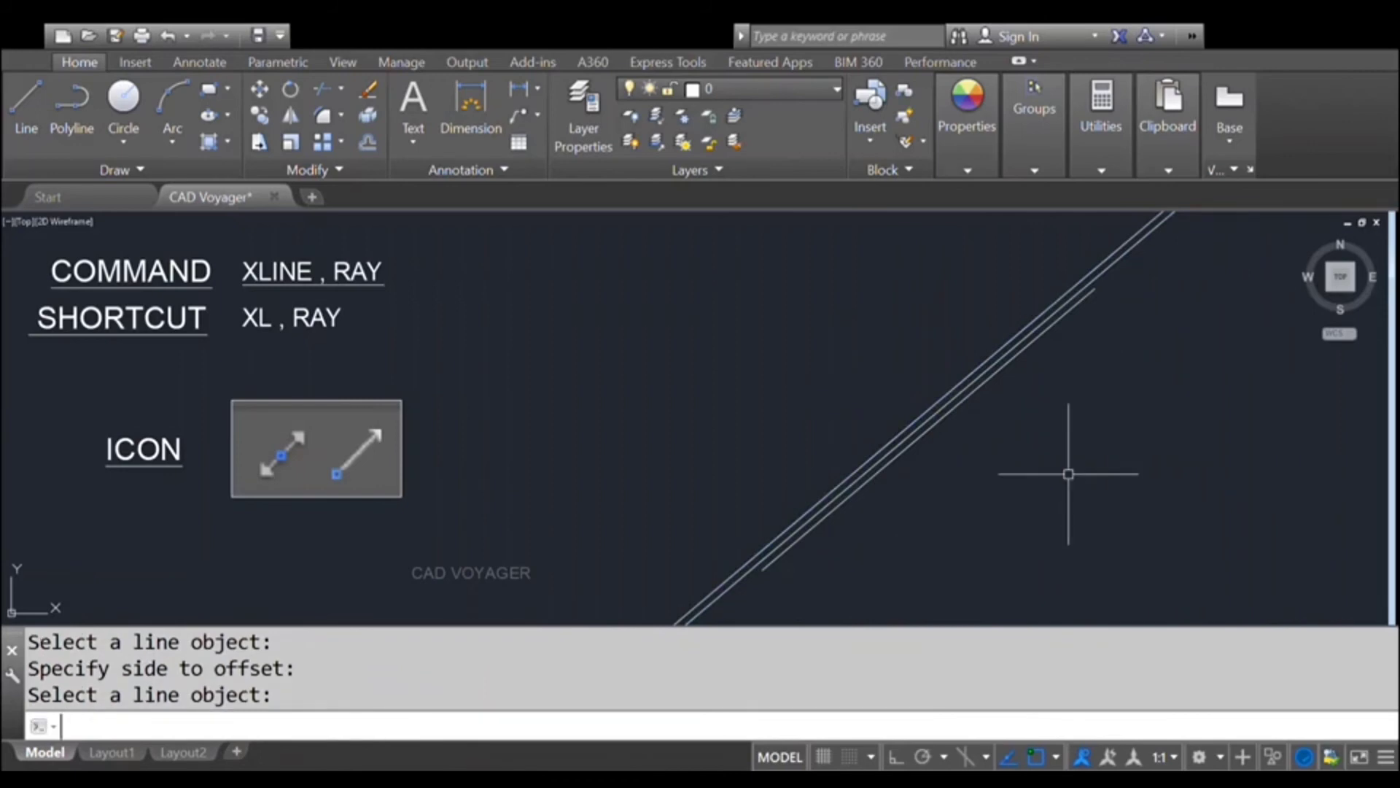
Erase the sloping line and its two offset construction lines
{"action": "left_click", "coordinate": [997, 441]}
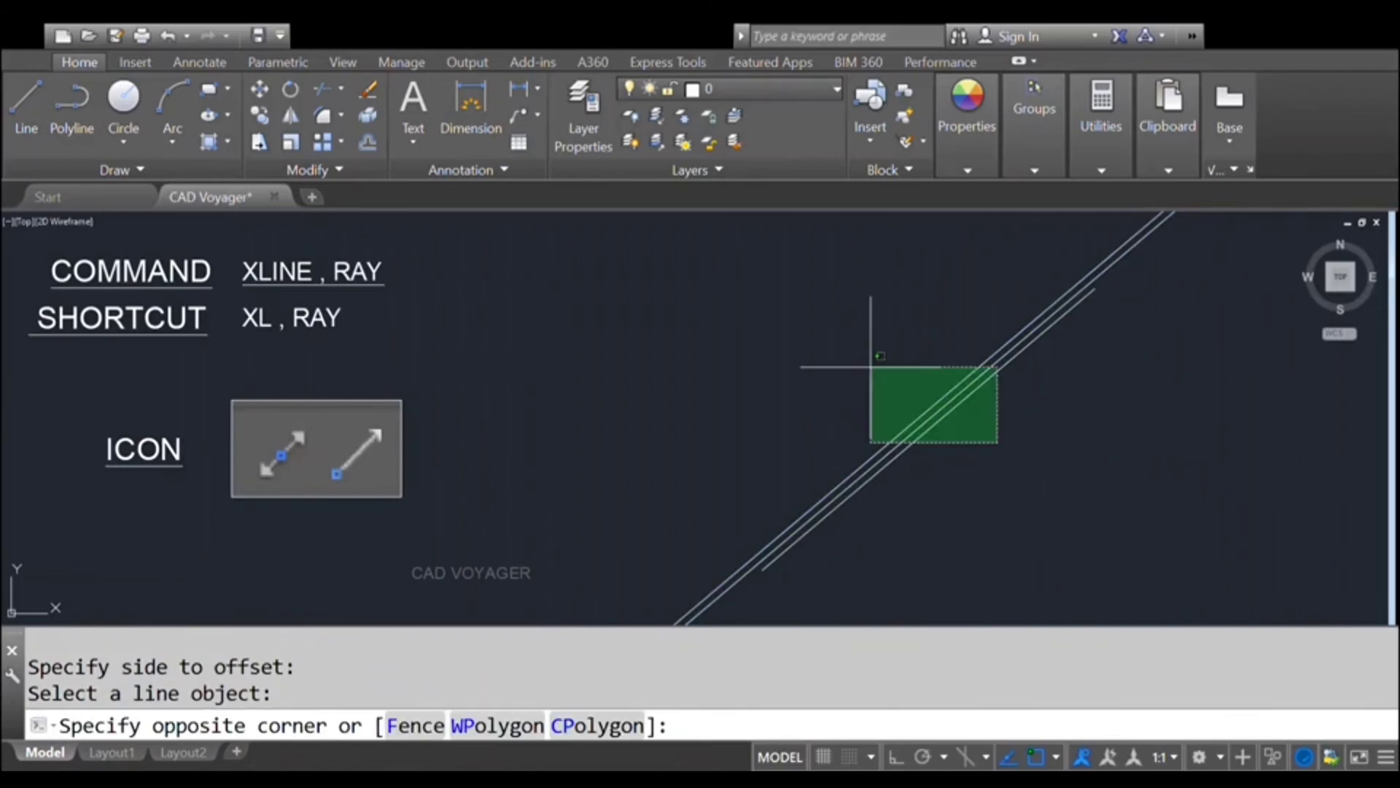
{"action": "left_click", "coordinate": [872, 367]}
{"action": "type", "text": "e"}
{"action": "key", "text": "Return"}
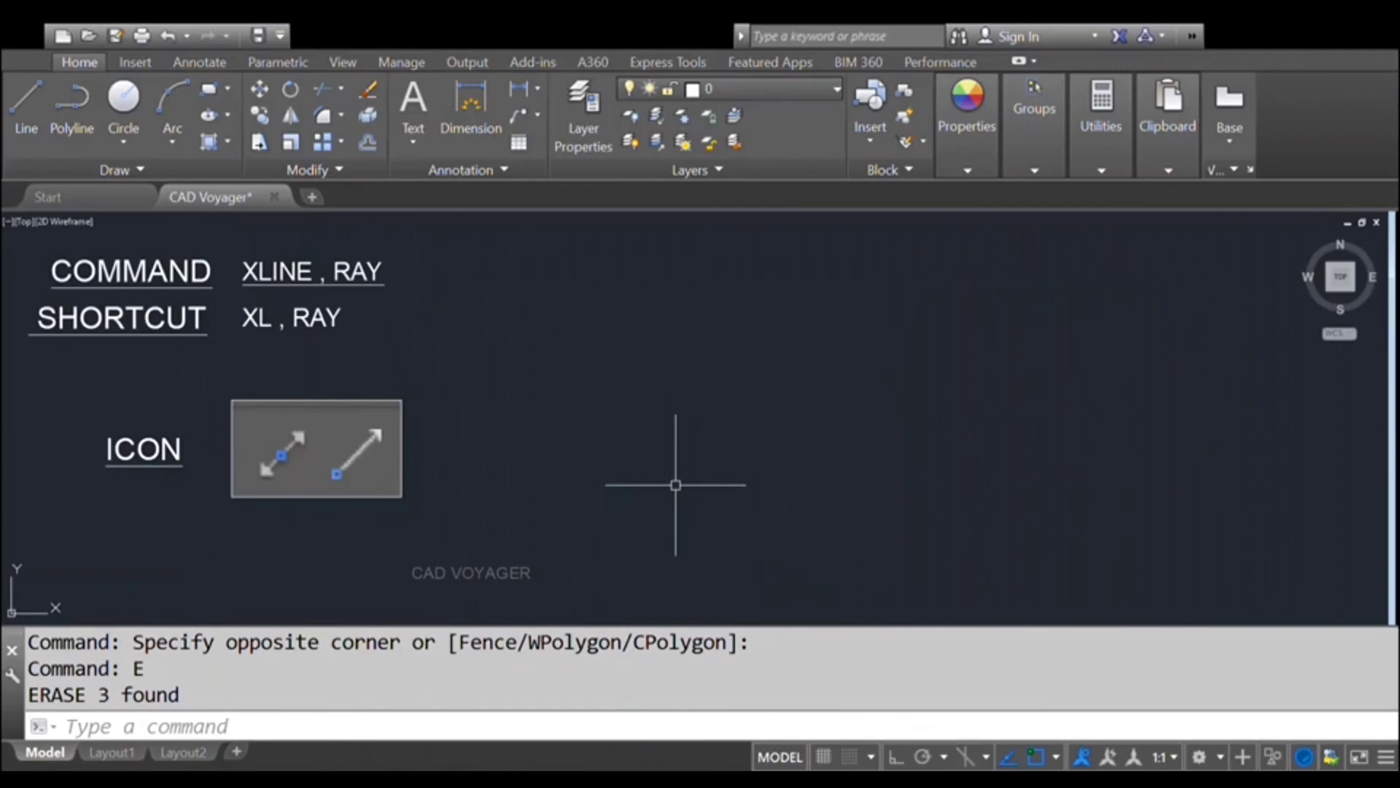
Draw two rays with the RAY command from one start point beside the notes, one sloping up to the right and one horizontal using Ortho
{"action": "type", "text": "ray"}
{"action": "key", "text": "Return"}
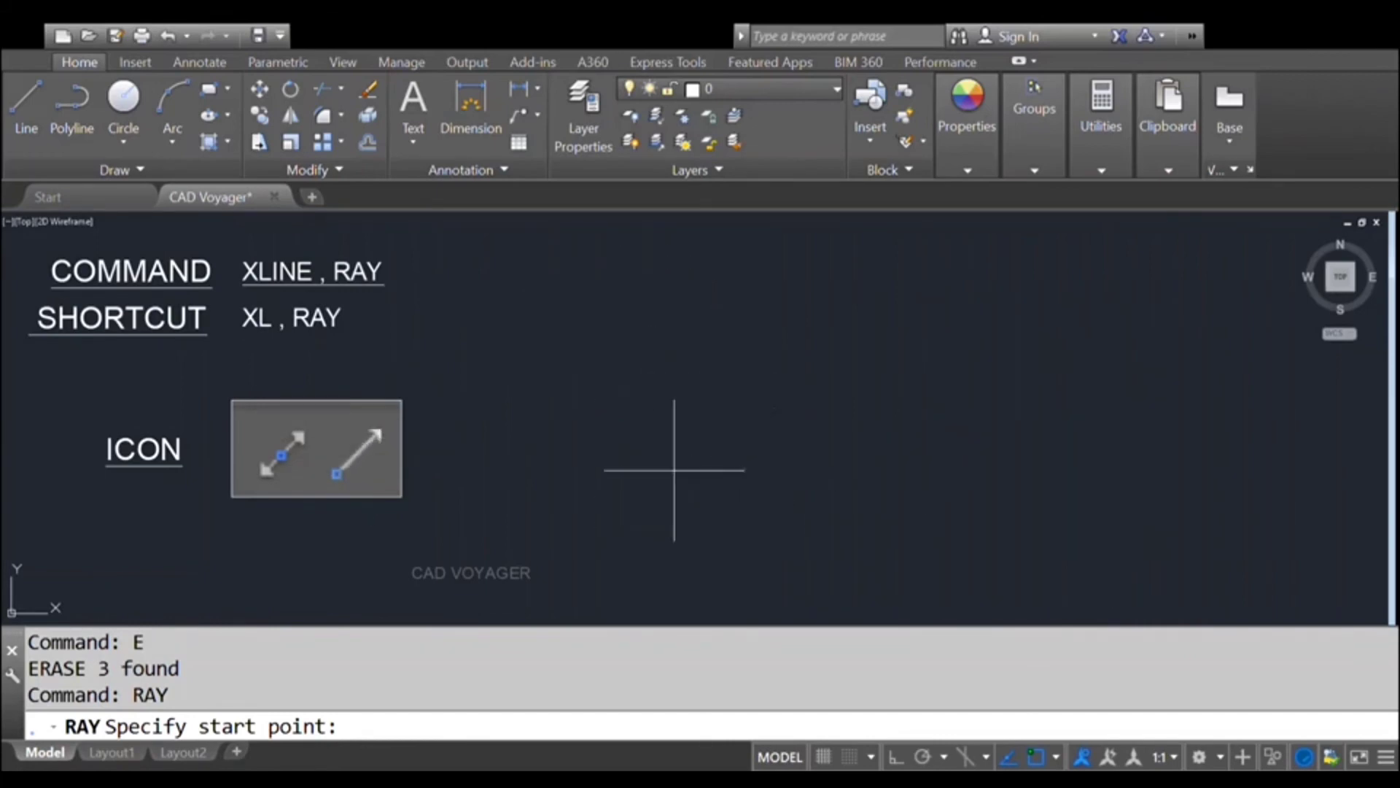
{"action": "left_click", "coordinate": [769, 441]}
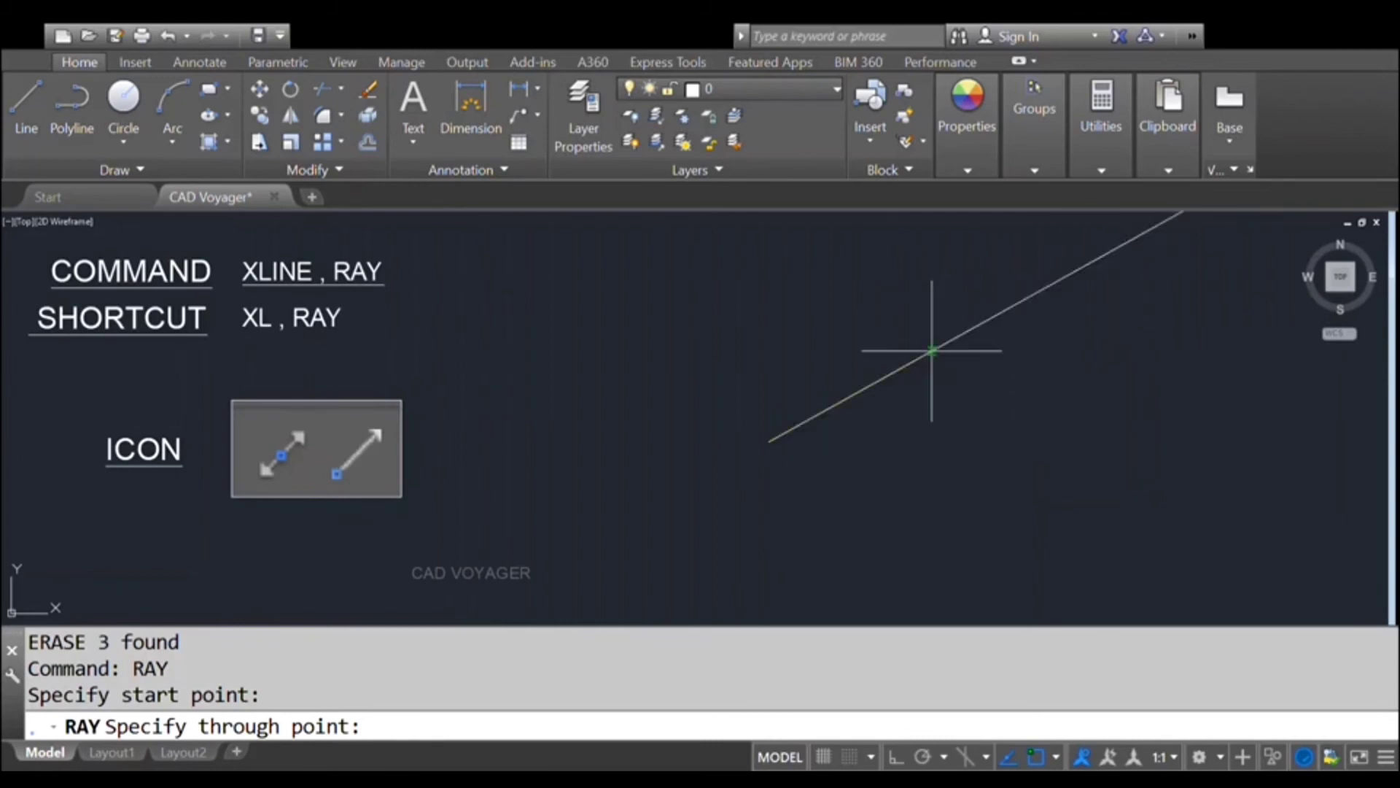
{"action": "left_click", "coordinate": [930, 351]}
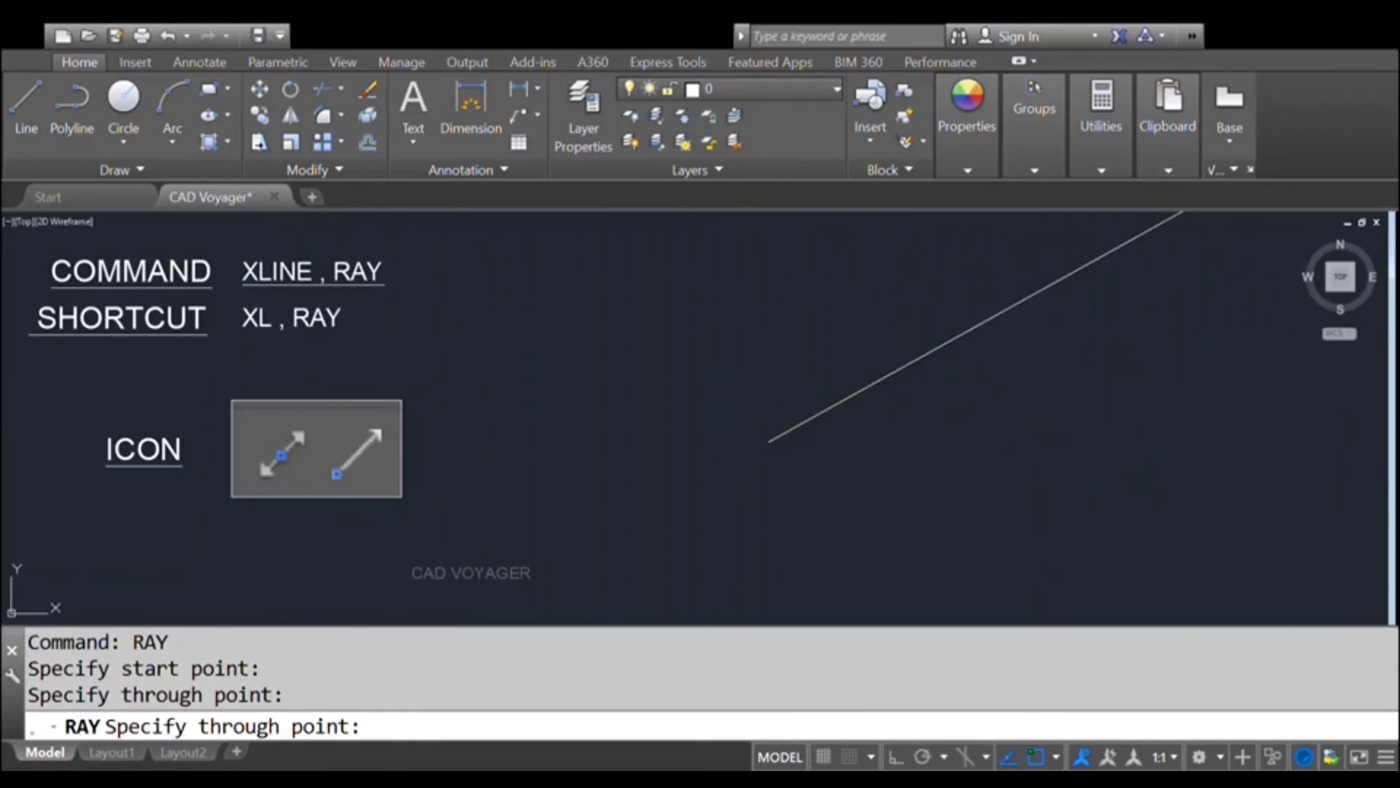
{"action": "key", "text": "F8"}
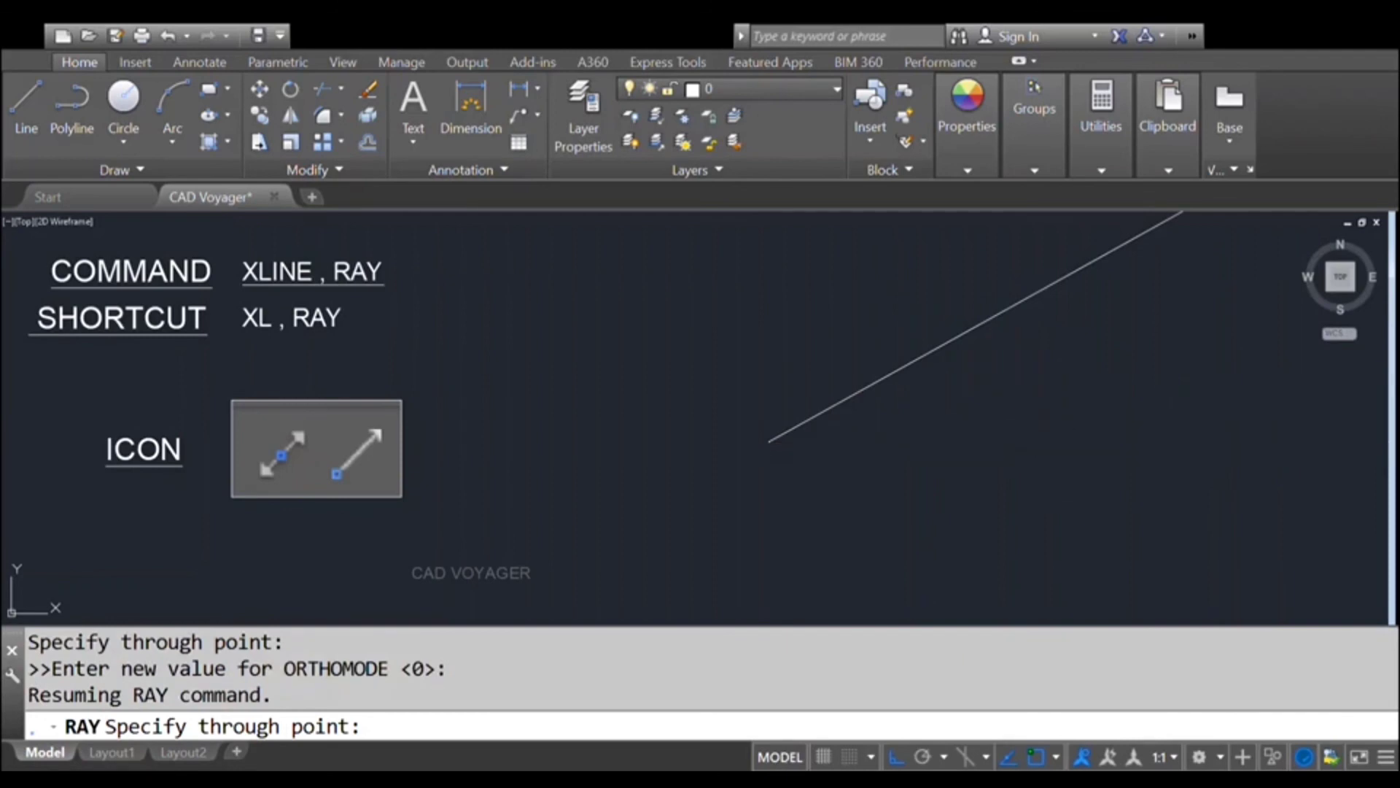
{"action": "left_click", "coordinate": [1058, 440]}
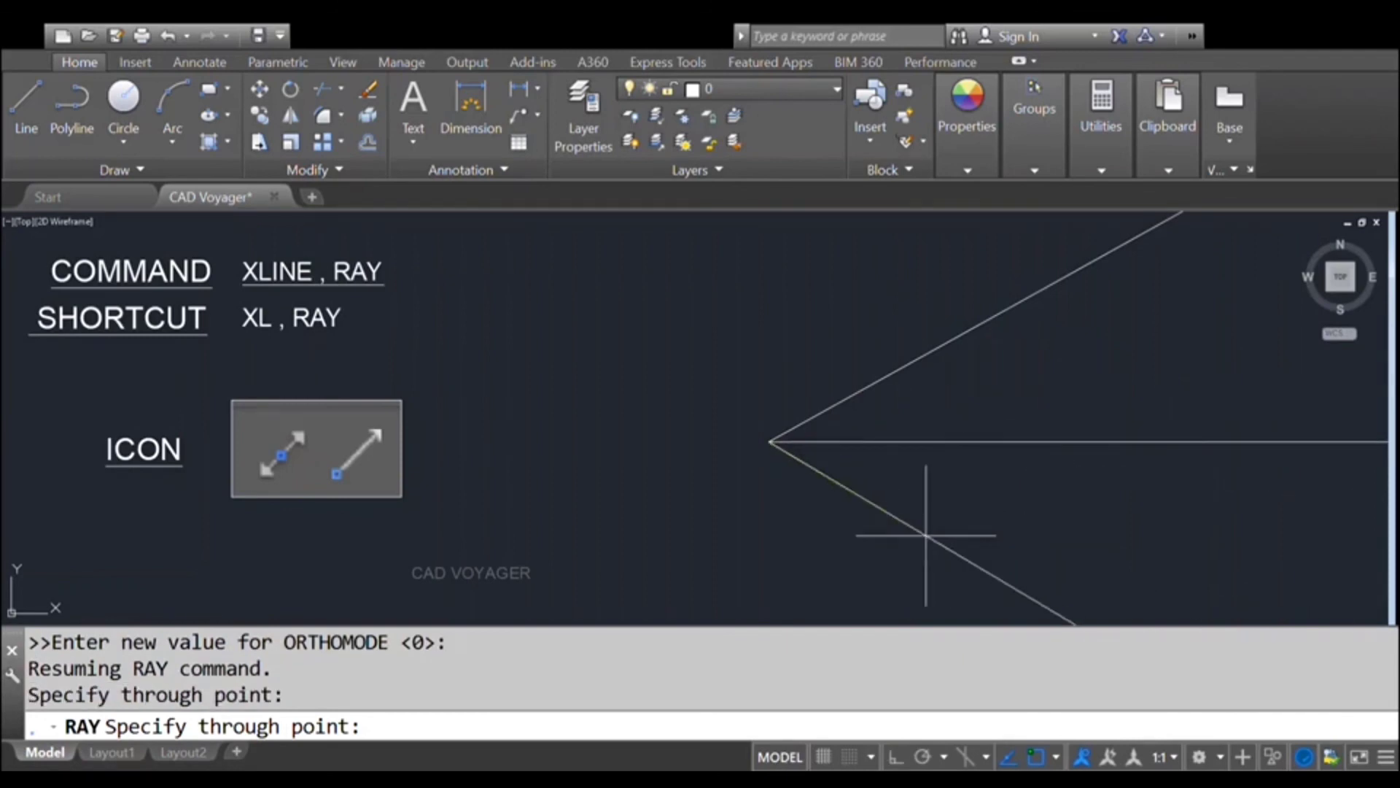
Add five more rays from the same start point, fanning clockwise from the lower right around to nearly straight up, and finish the command
{"action": "left_click", "coordinate": [925, 547]}
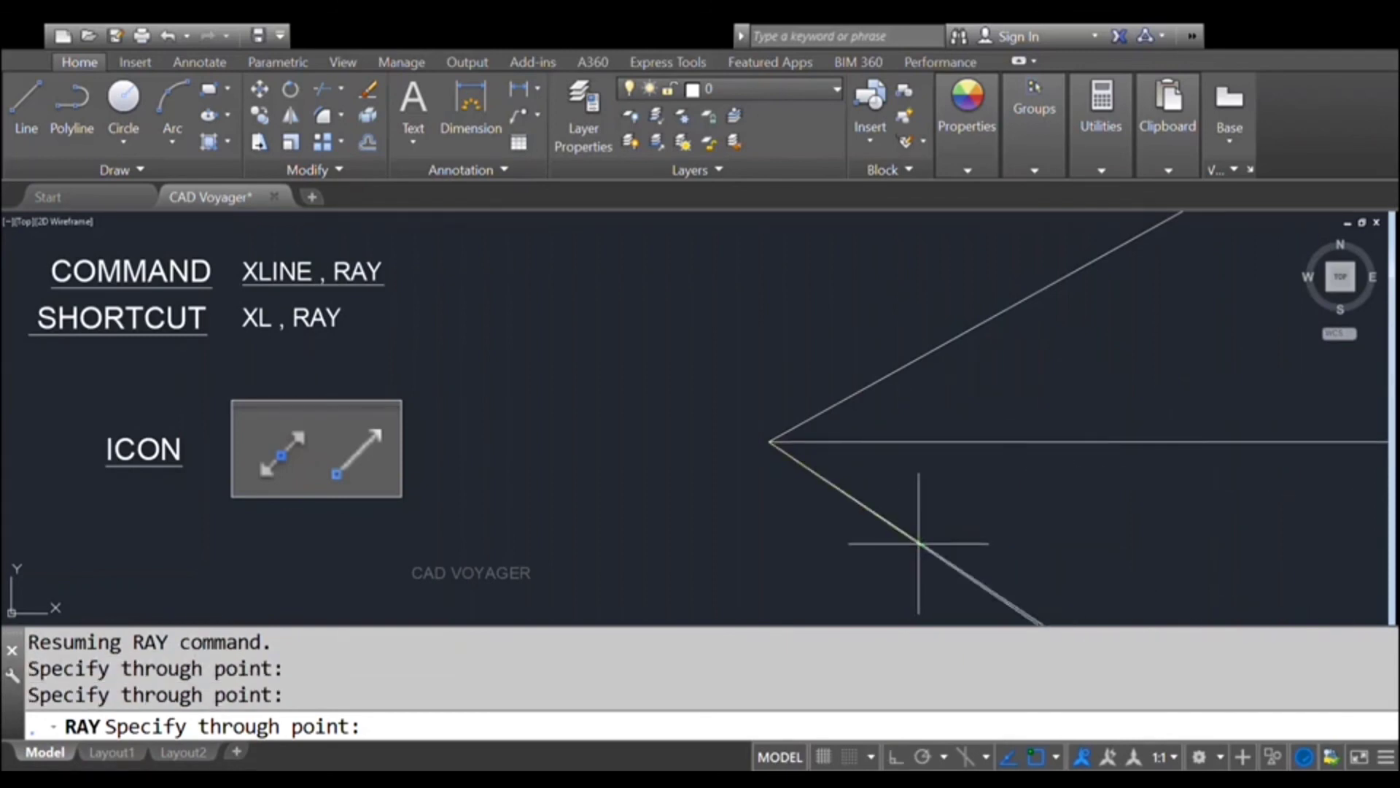
{"action": "left_click", "coordinate": [719, 571]}
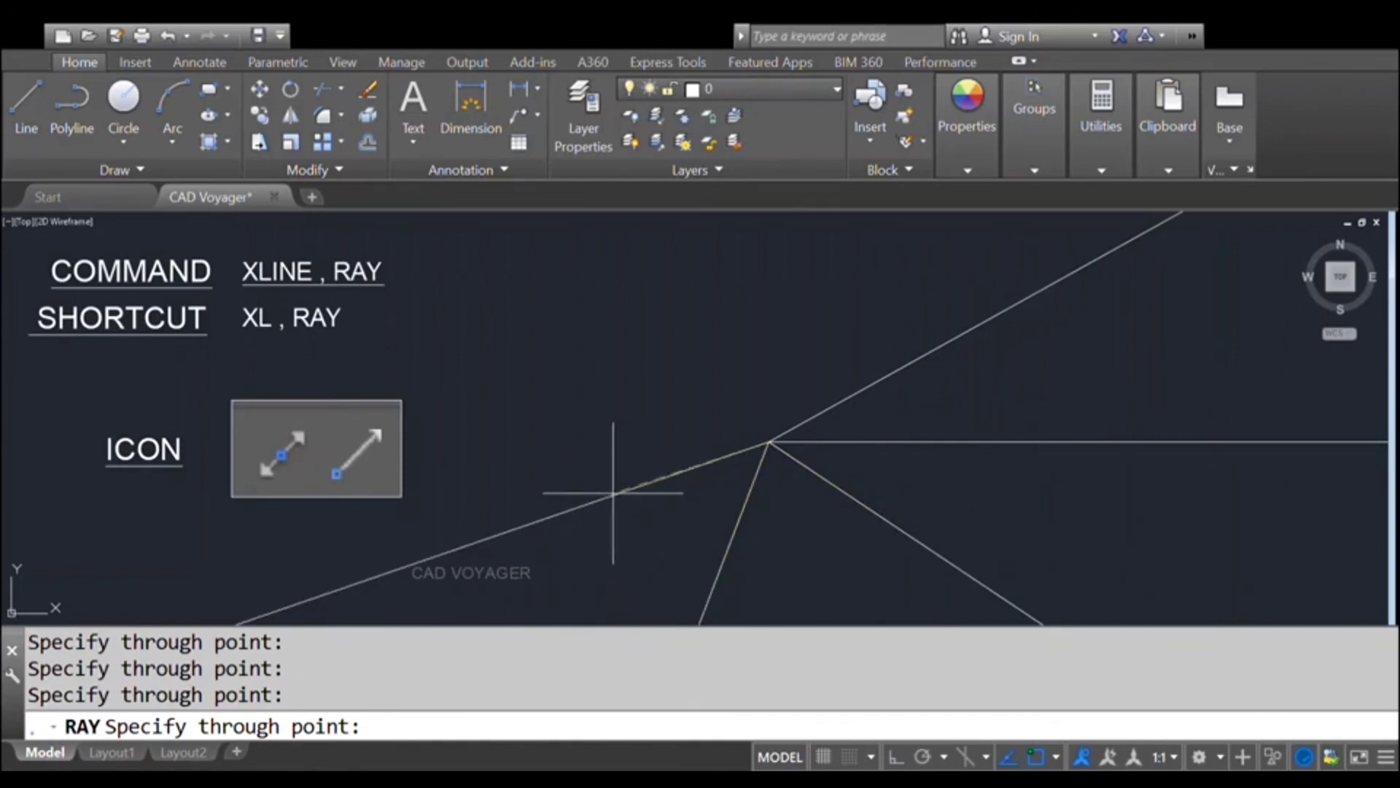
{"action": "left_click", "coordinate": [616, 491]}
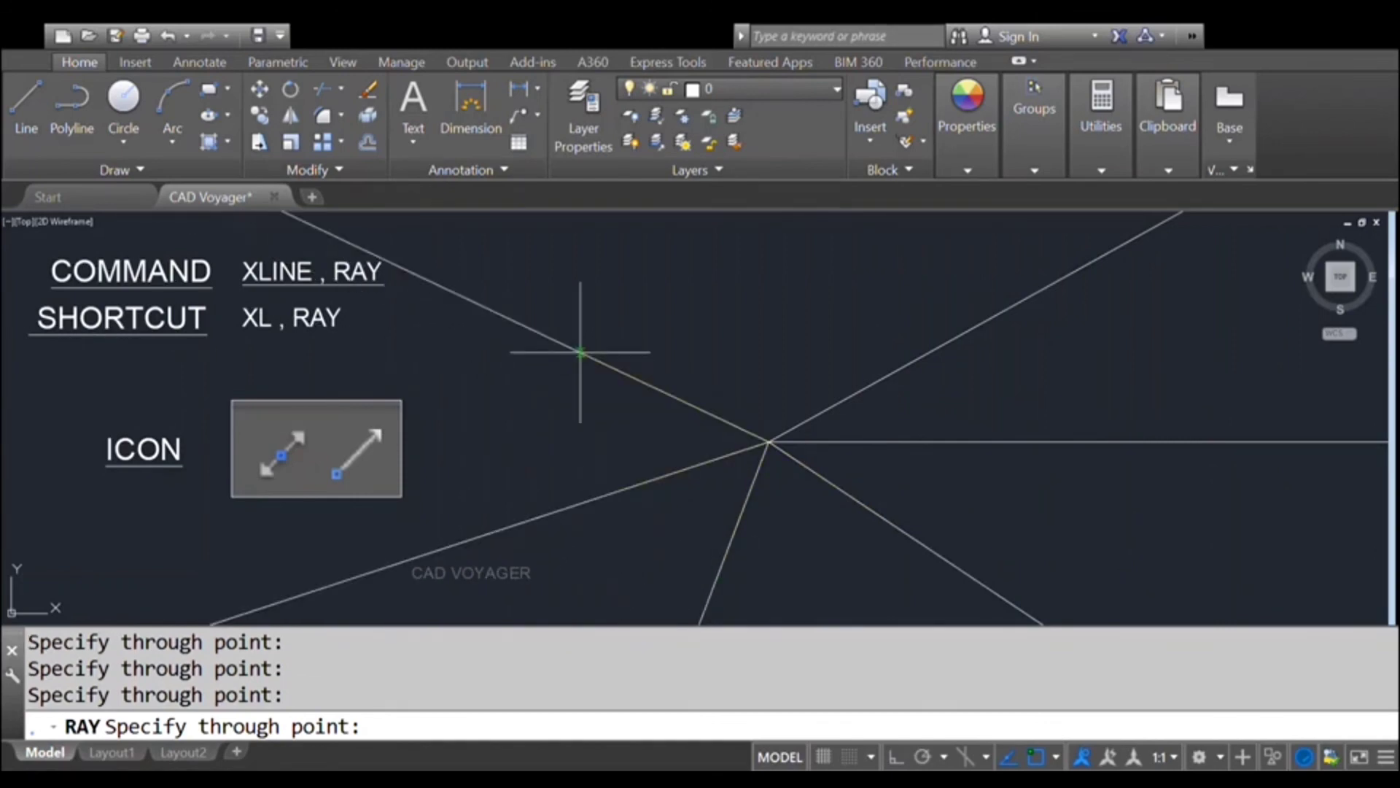
{"action": "left_click", "coordinate": [587, 355]}
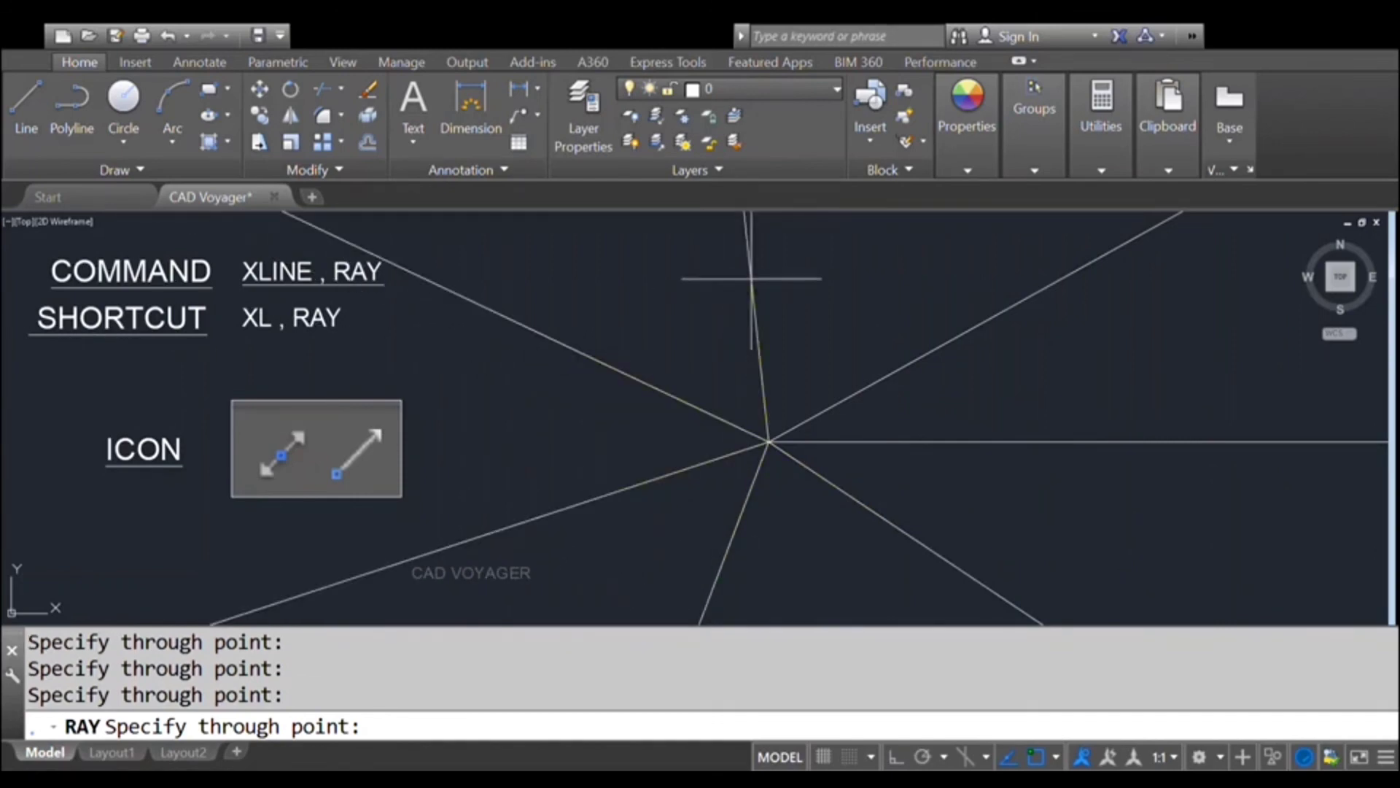
{"action": "left_click", "coordinate": [809, 262]}
{"action": "key", "text": "Return"}
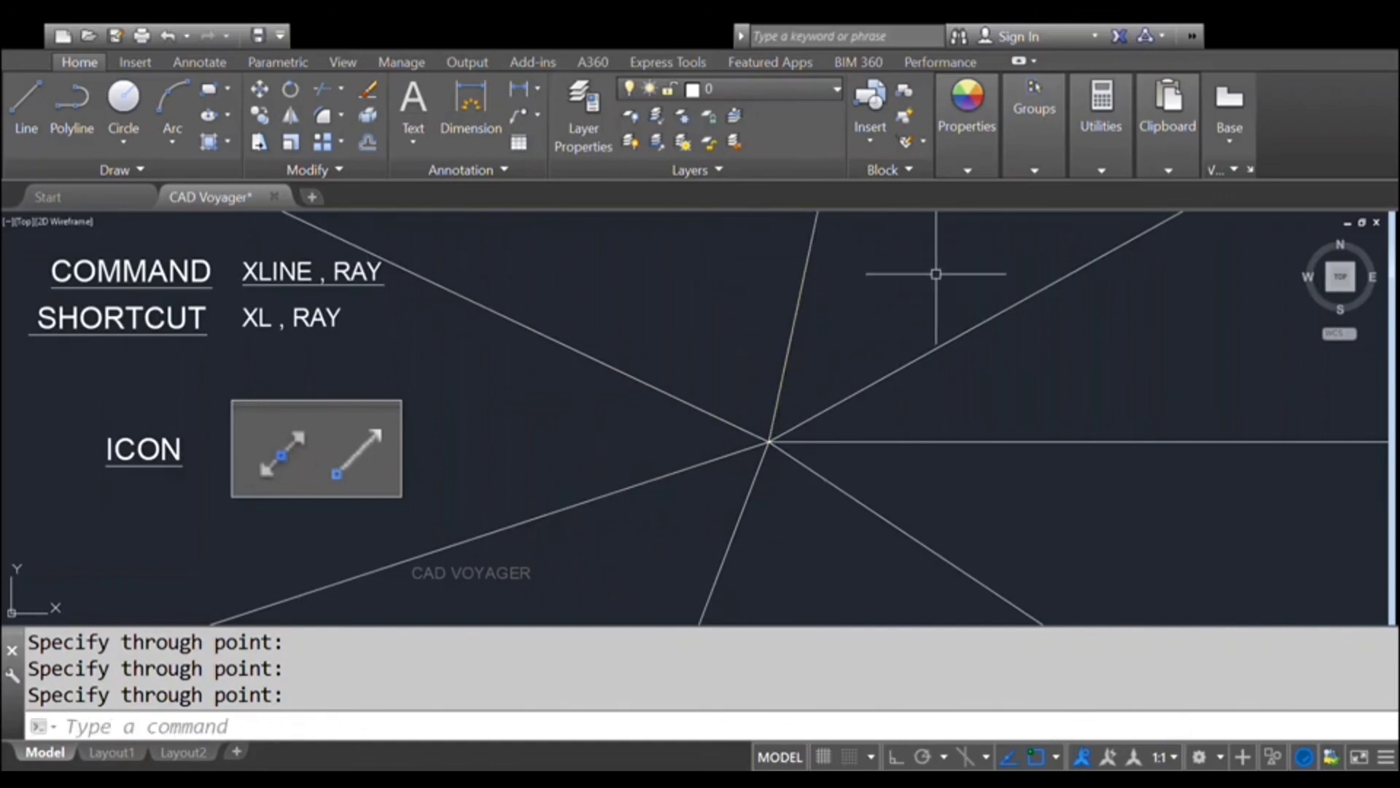